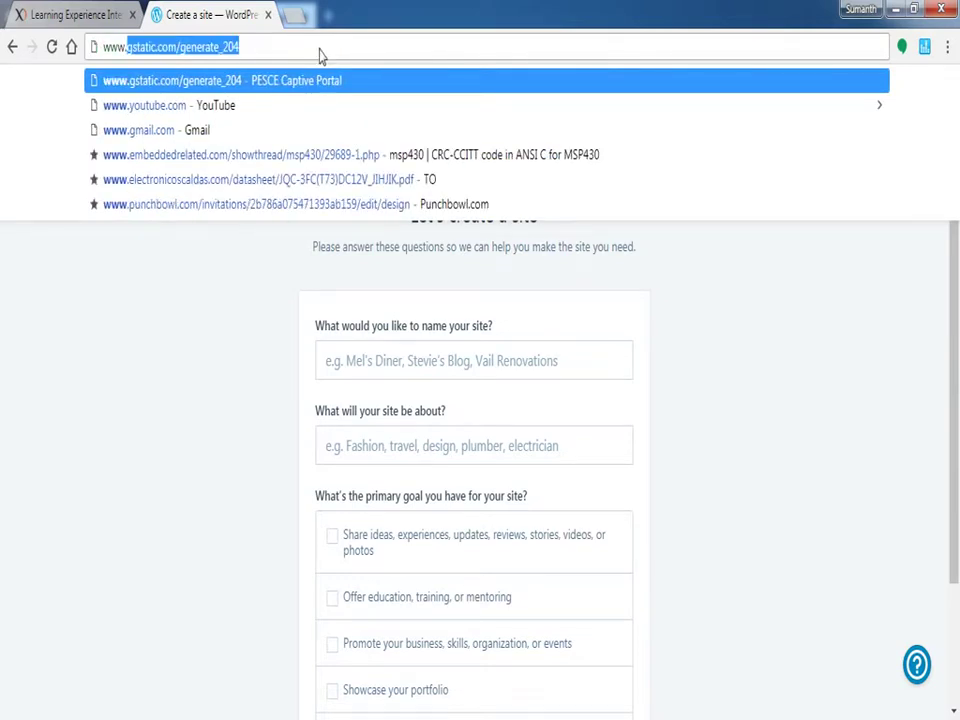
text(googl)
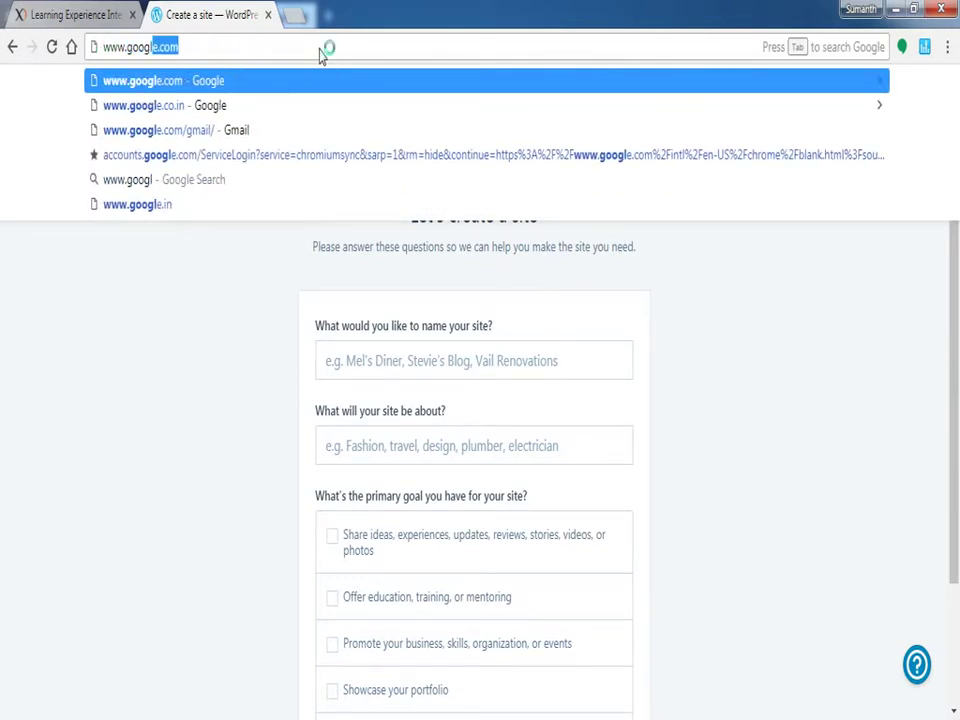
Search Google for 'wordpress login' and open the WordPress.com log-in result
key(Return)
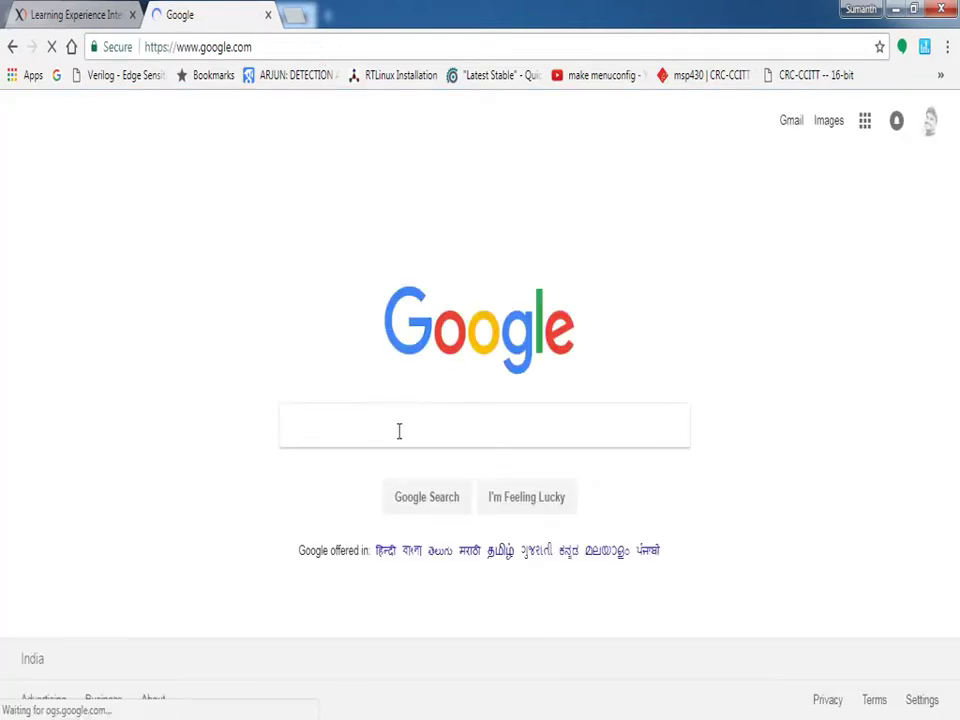
text(wo)
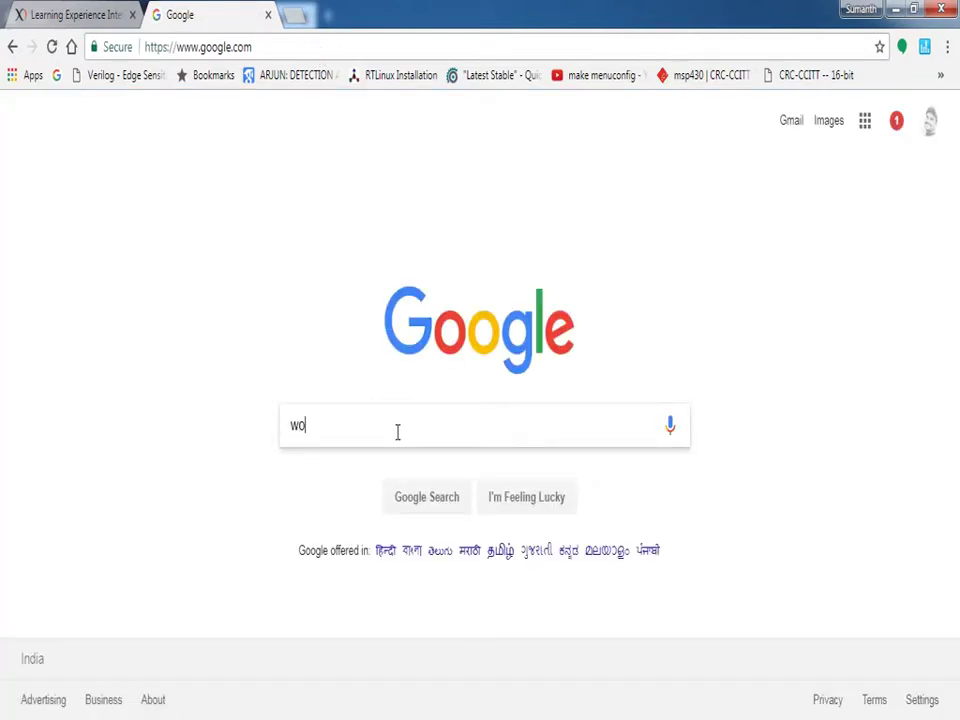
text(rdp)
key(Down)
key(Return)
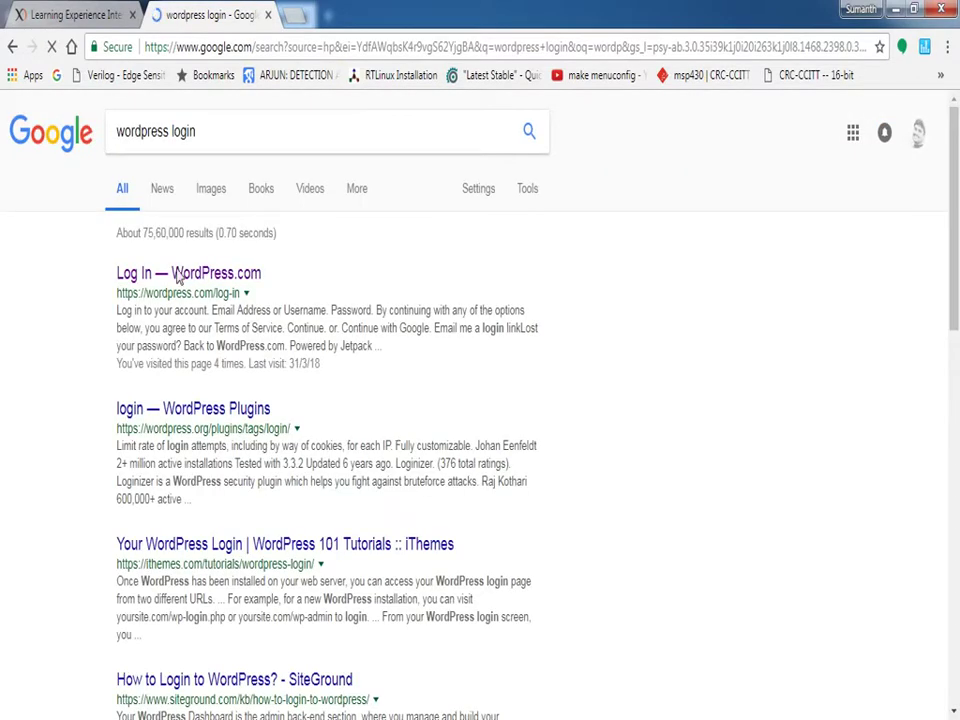
click(204, 278)
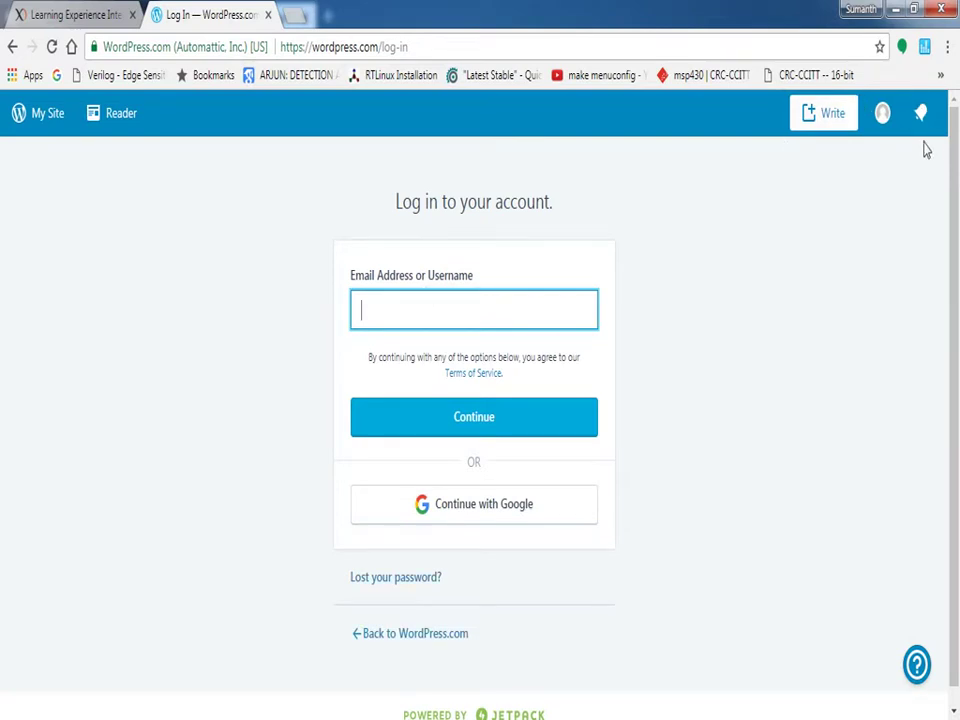
Choose Continue with Google, pick a different account, and submit its Gmail address
click(466, 512)
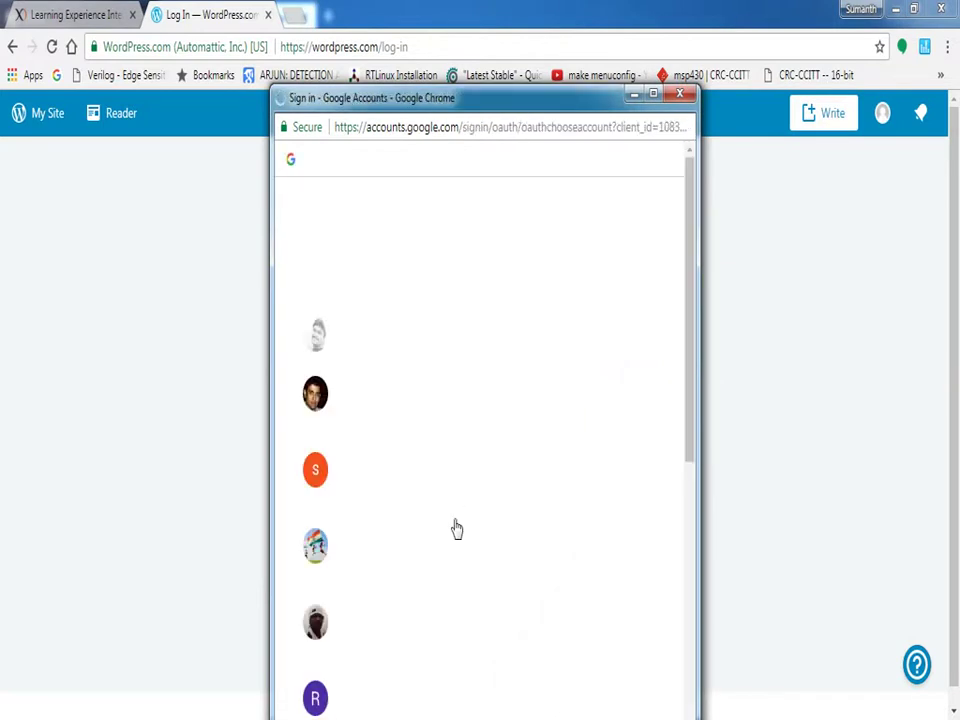
drag(690, 416, 664, 681)
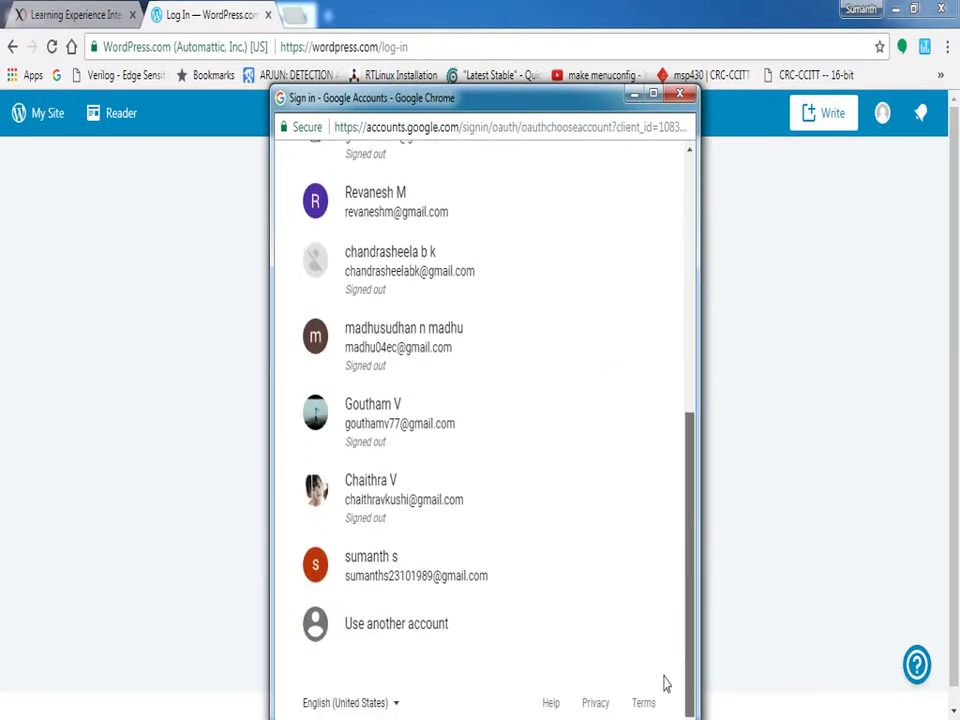
click(378, 628)
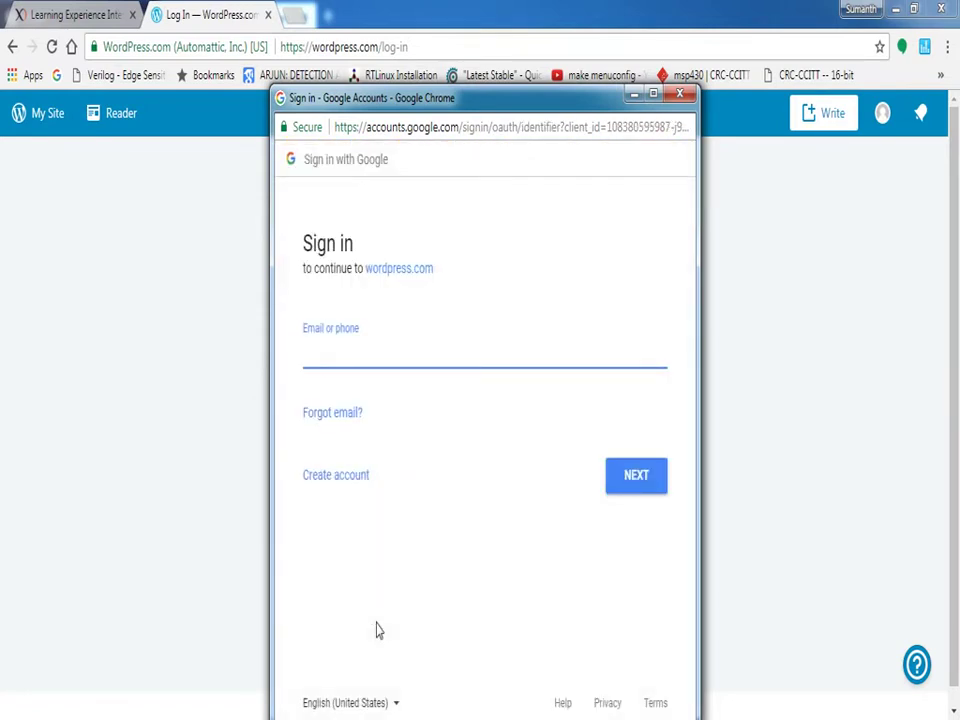
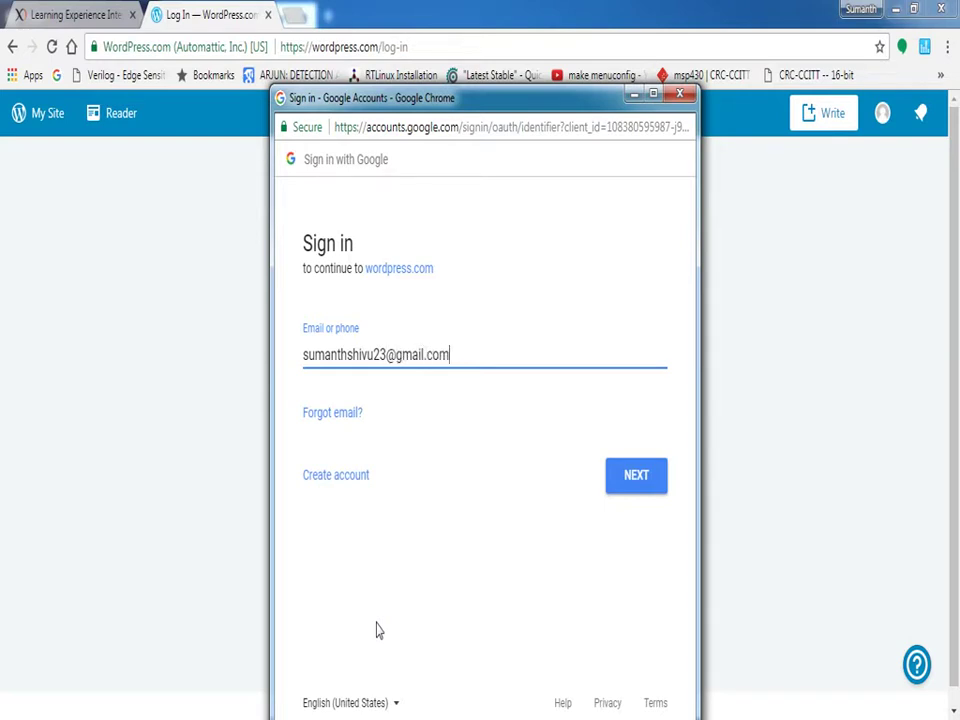
click(636, 476)
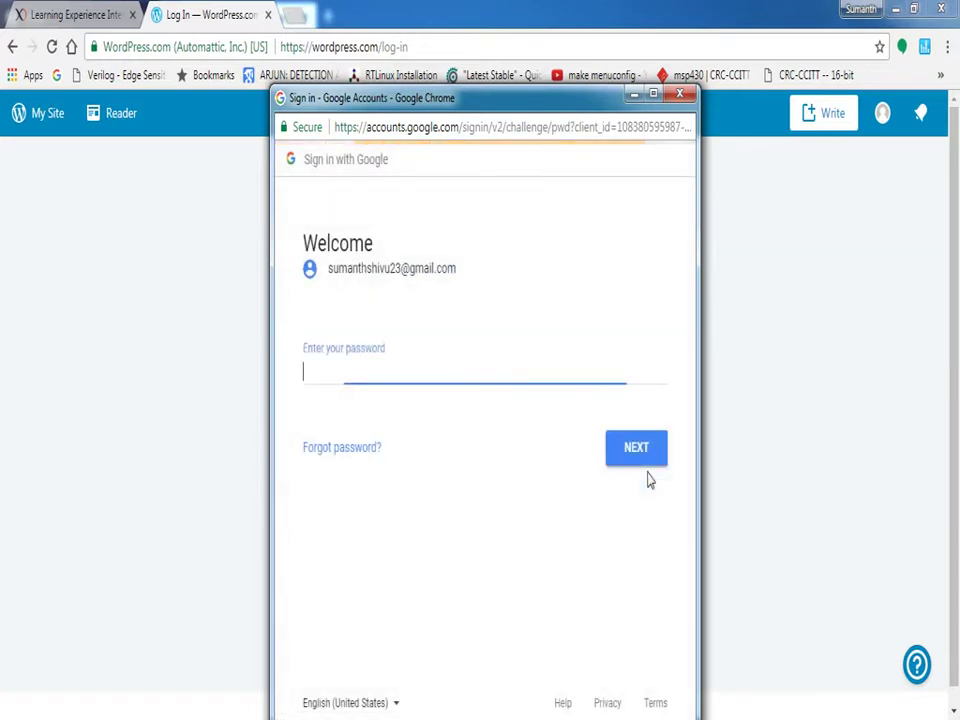
Enter the Google account password to finish signing in, then view the Gmail inbox
text(•••••••••)
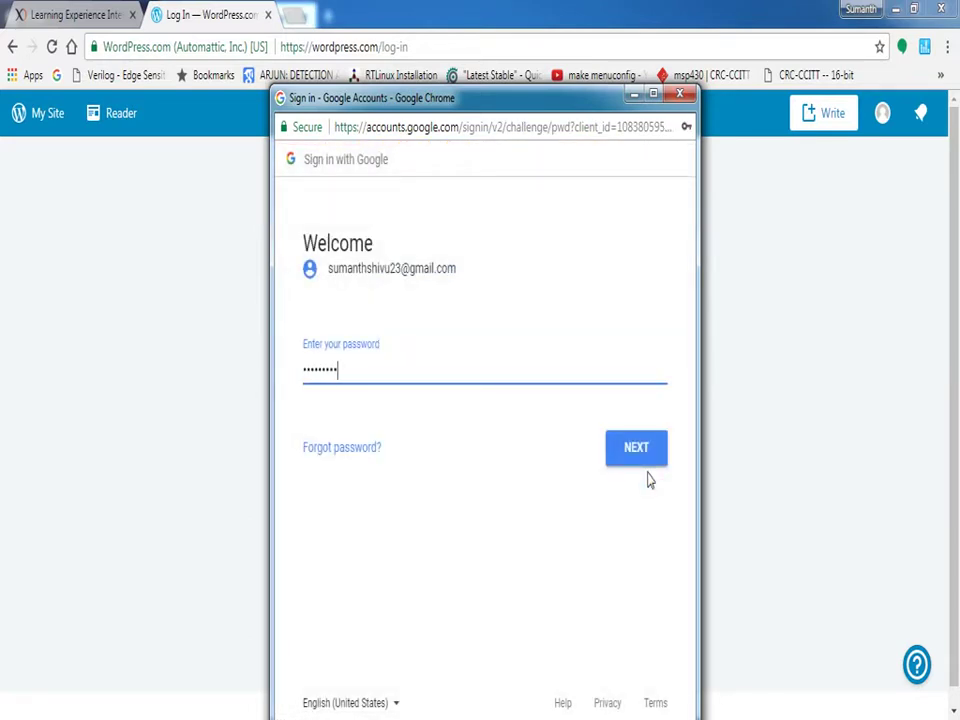
click(640, 465)
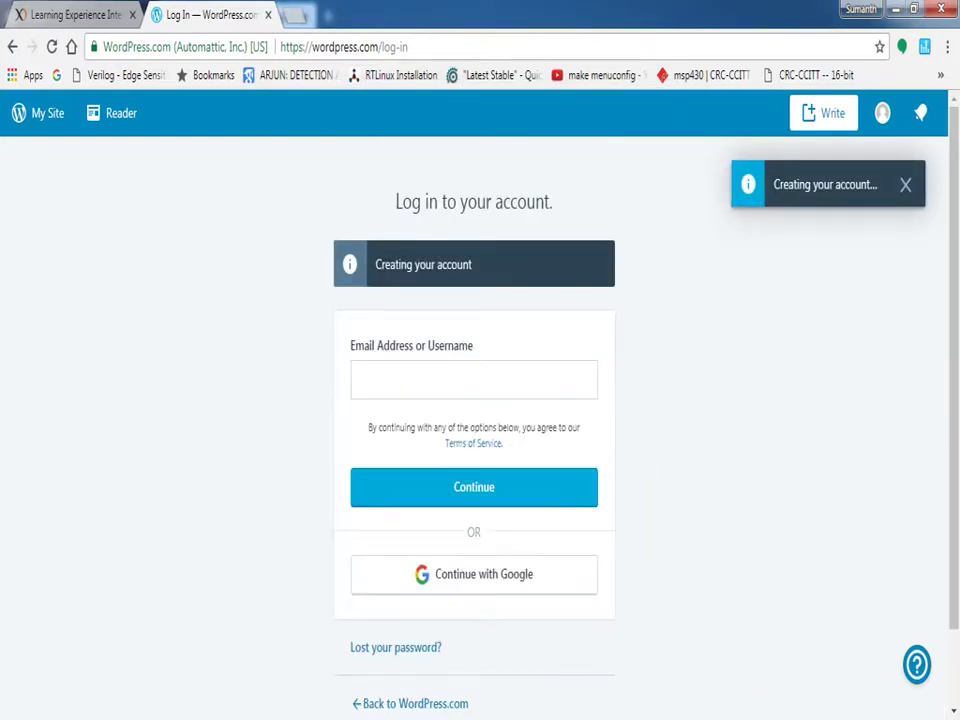
click(236, 600)
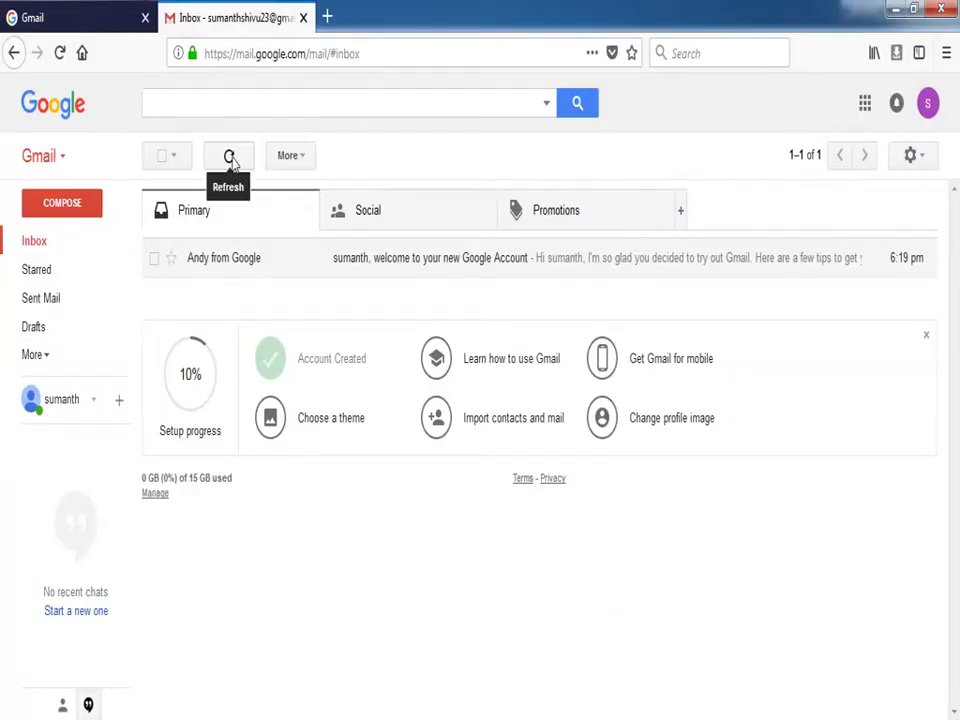
Refresh Gmail, open the WordPress.com welcome email under Social, and follow its log-in link
click(229, 160)
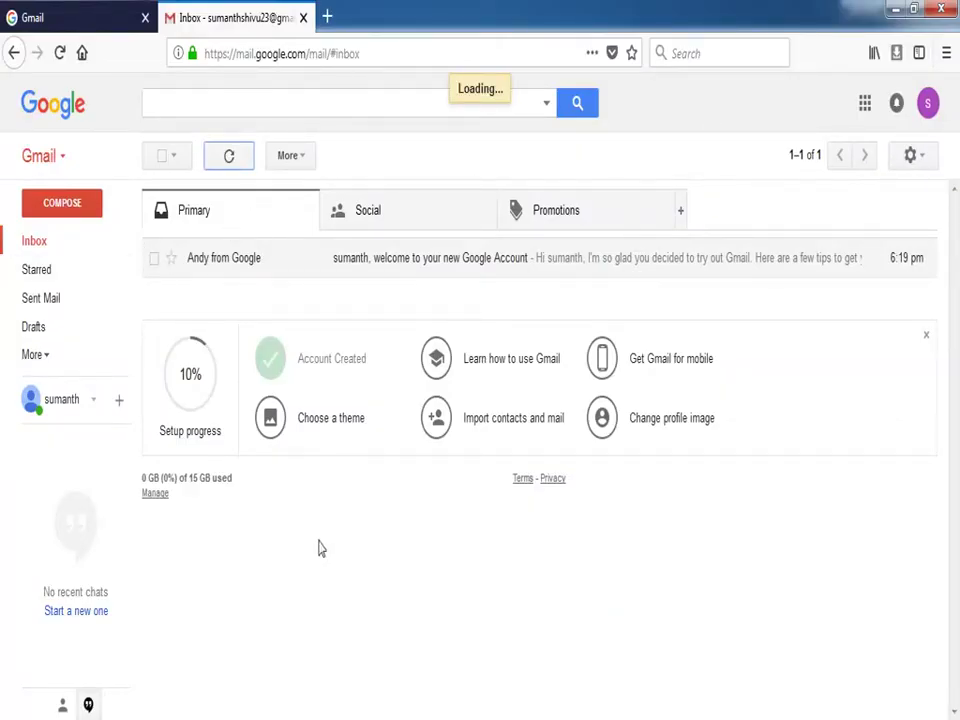
click(380, 225)
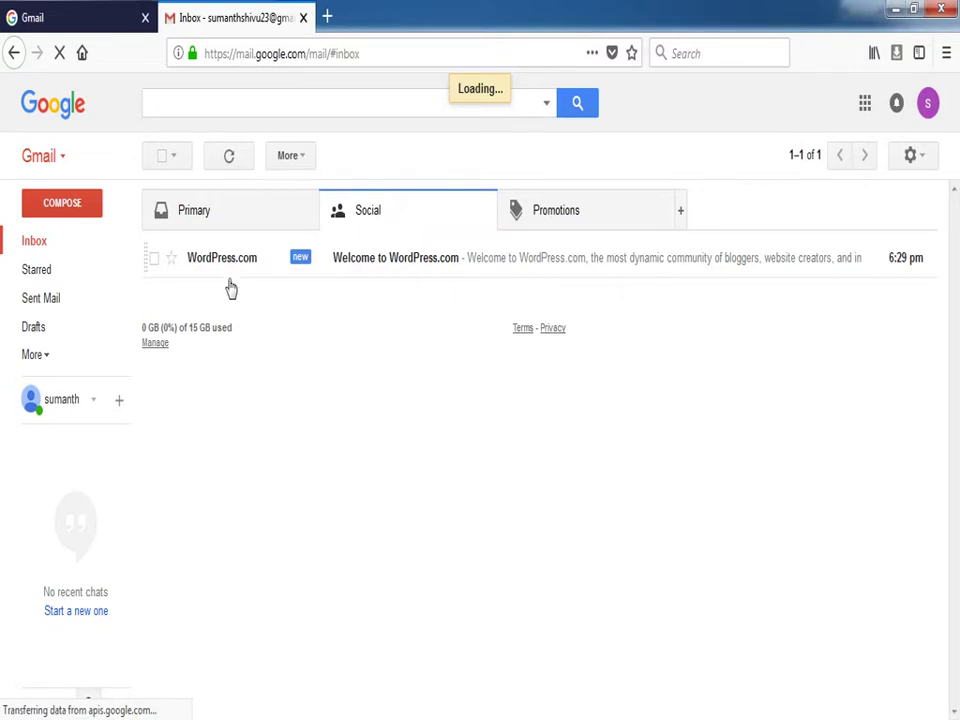
click(330, 262)
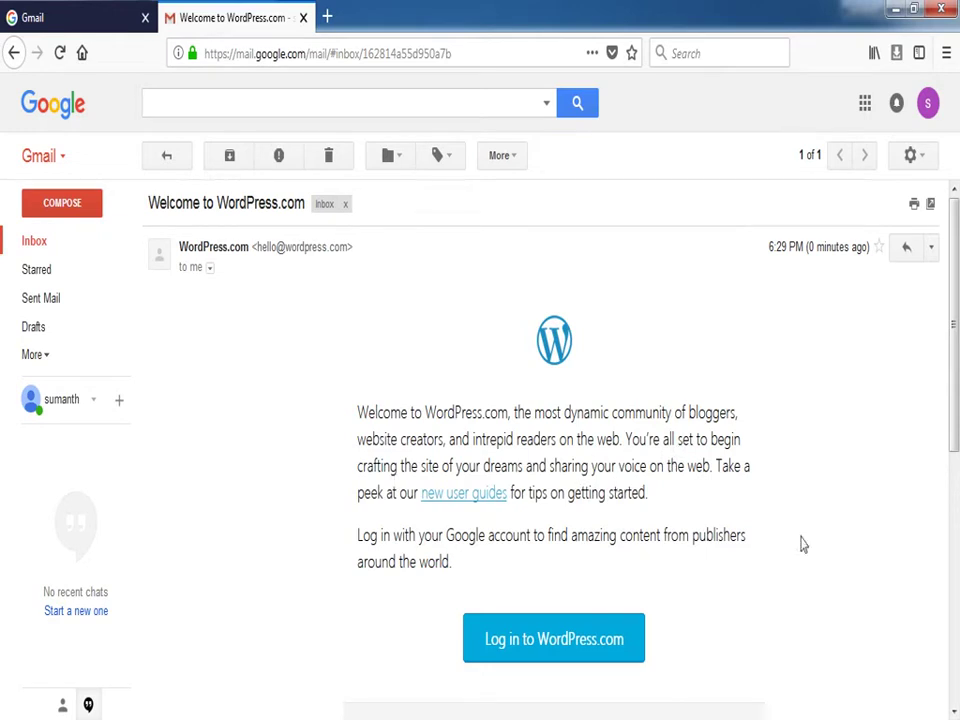
scroll(540, 618, down, 2)
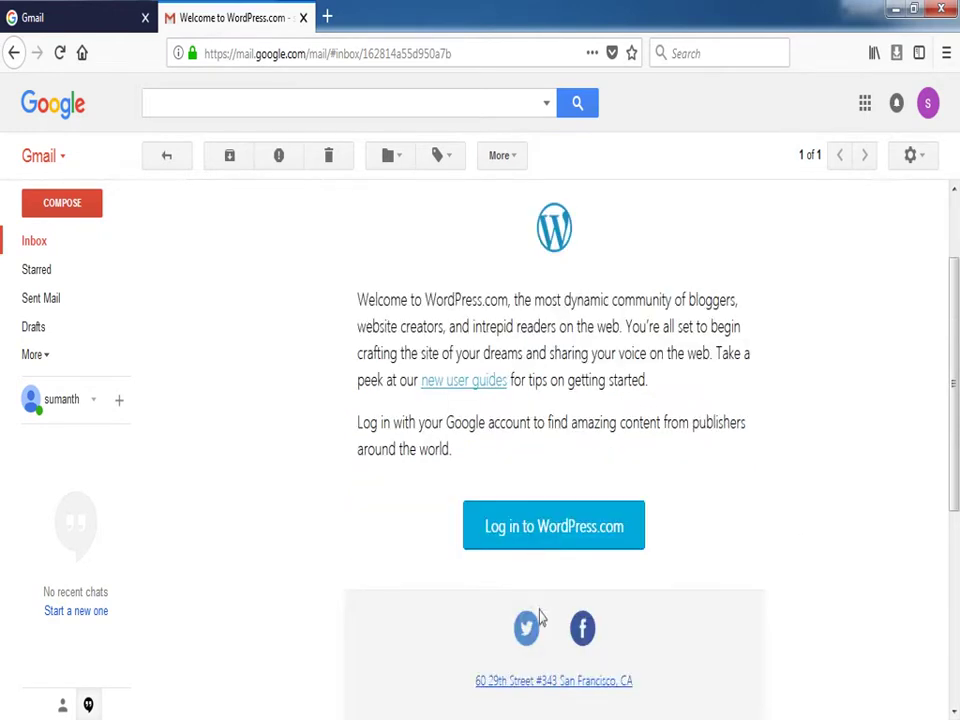
click(548, 535)
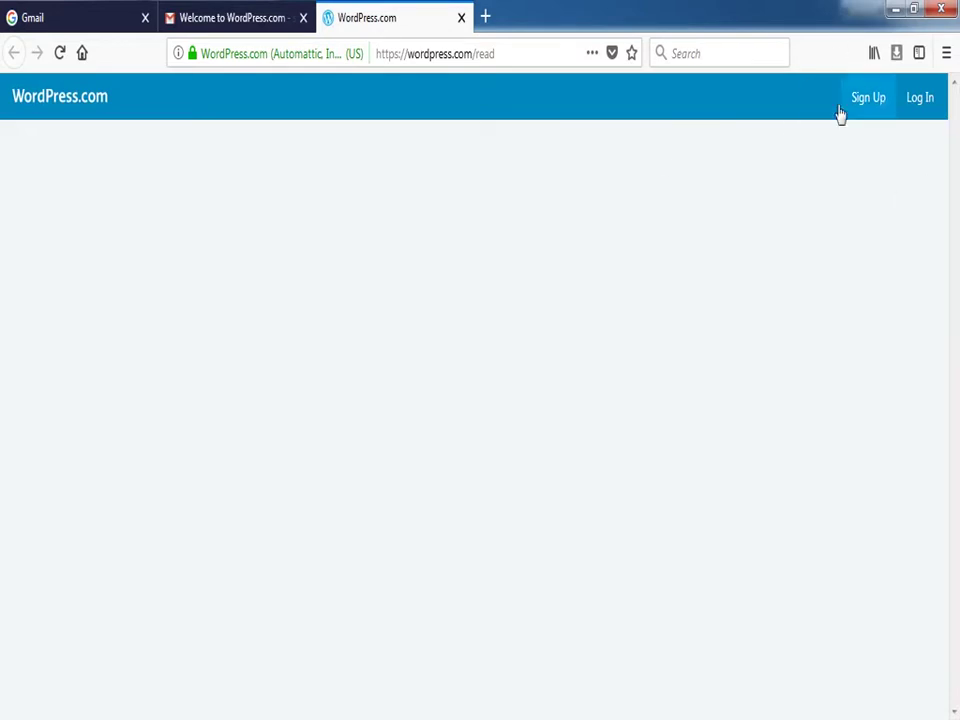
Start a new site, enter its name, and set the topic to Education
click(868, 114)
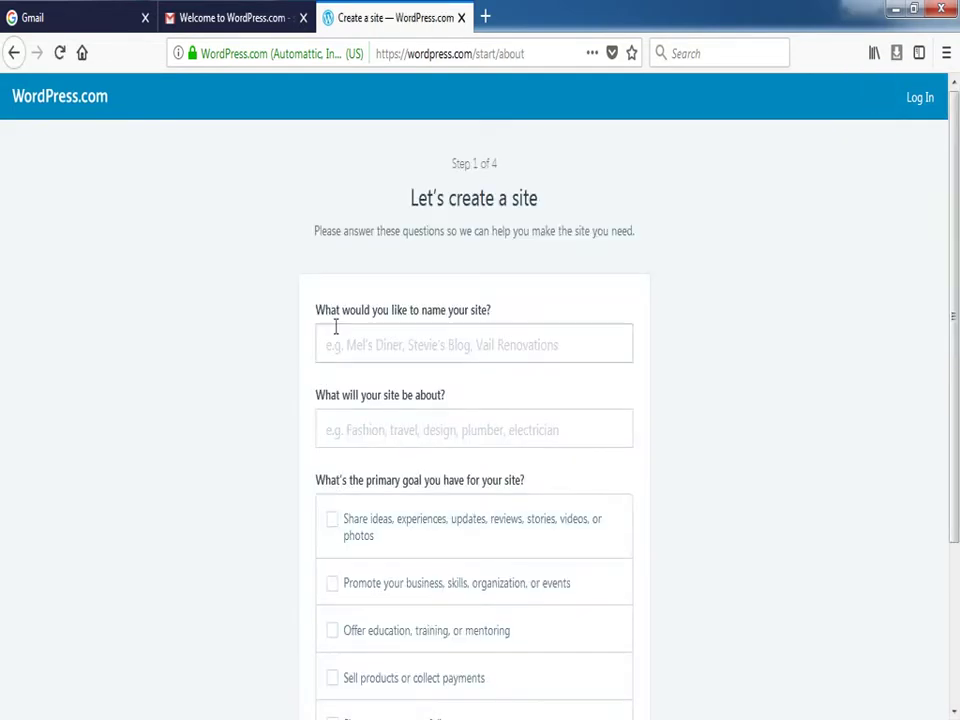
click(437, 342)
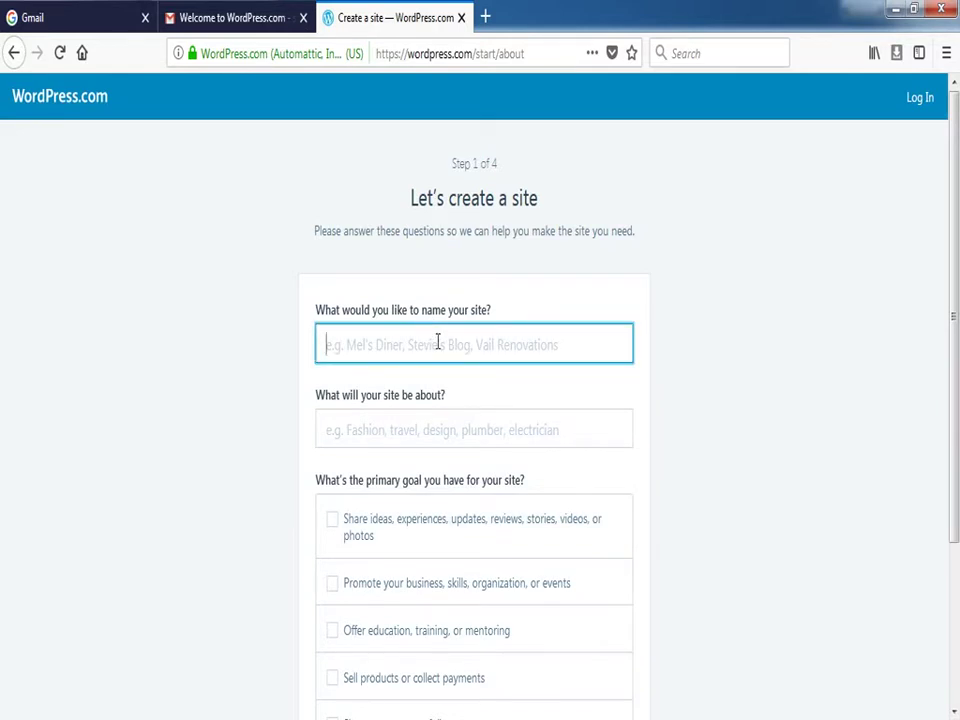
text(sumanth s)
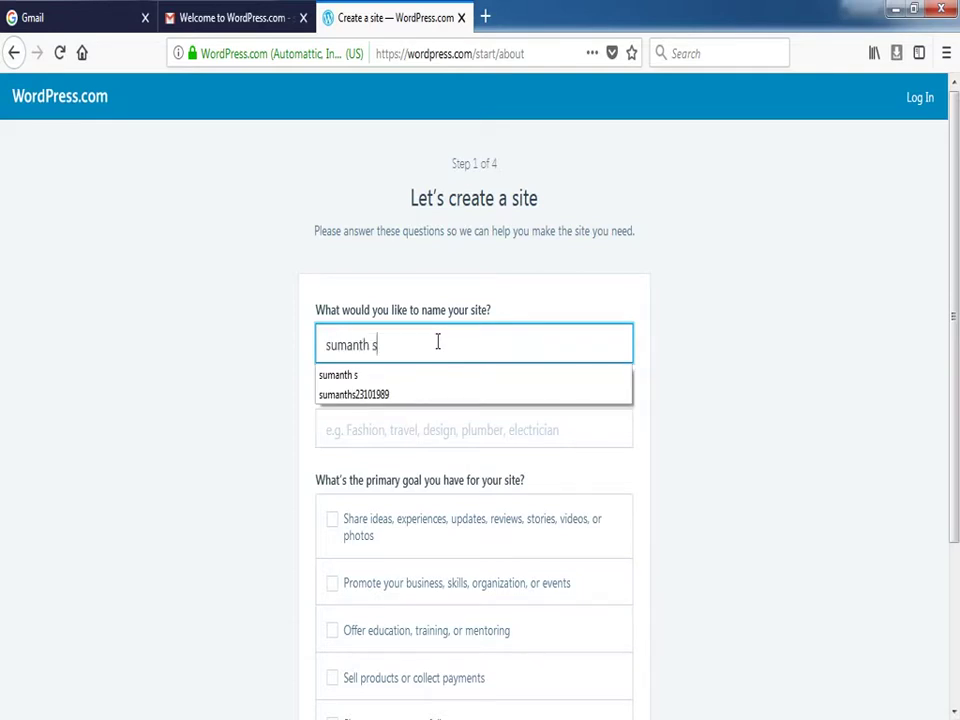
key(Tab)
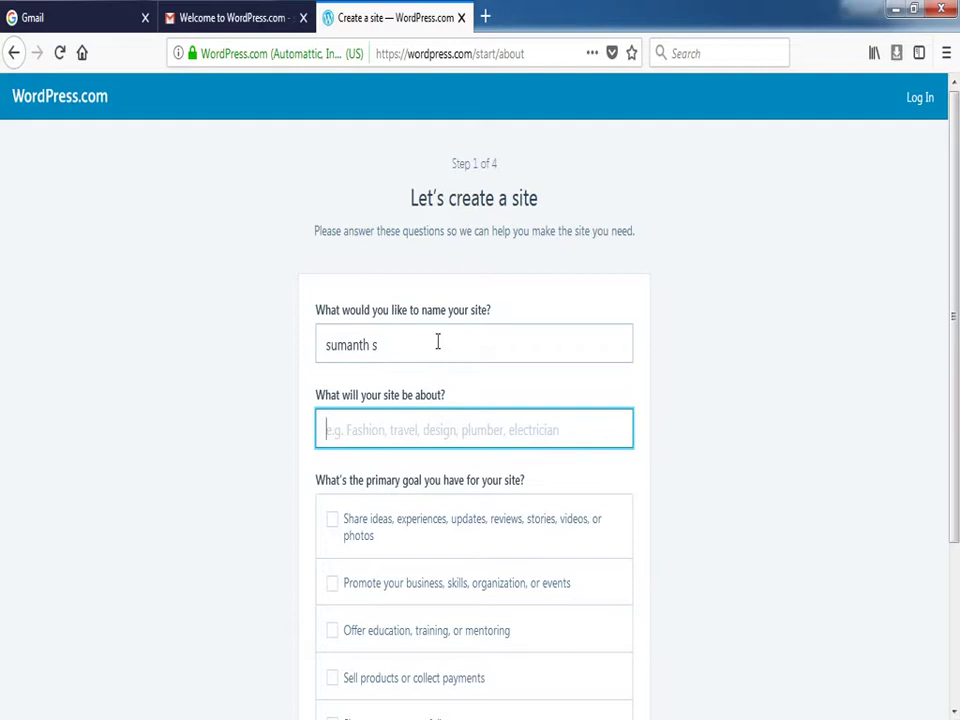
text(Education)
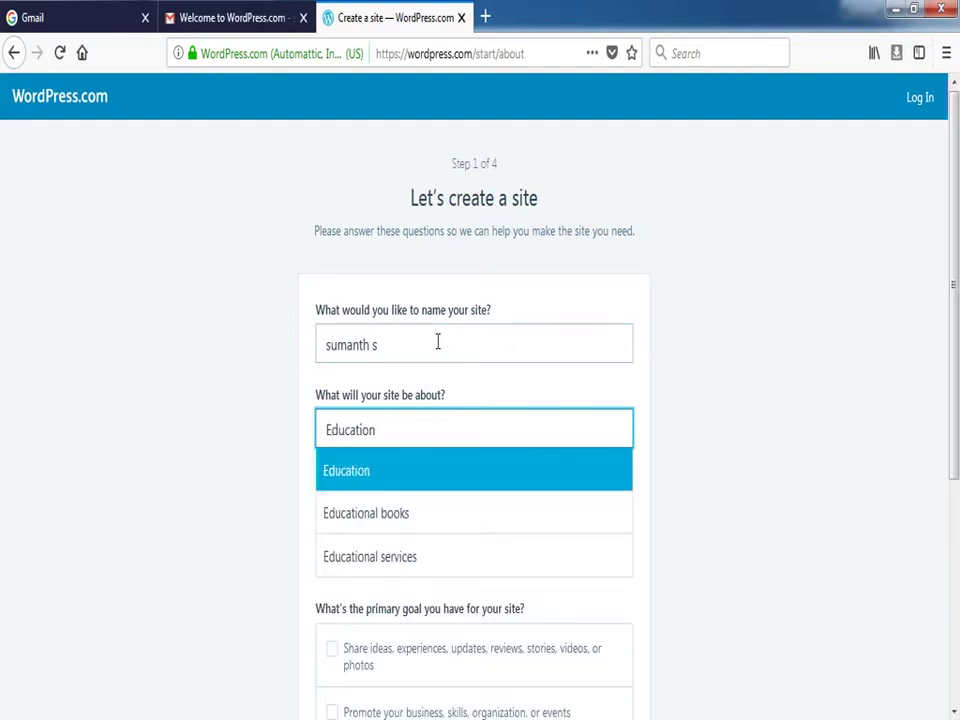
click(381, 482)
Choose the education, training, or mentoring goal and beginner comfort level 1, then continue
scroll(408, 477, down, 1)
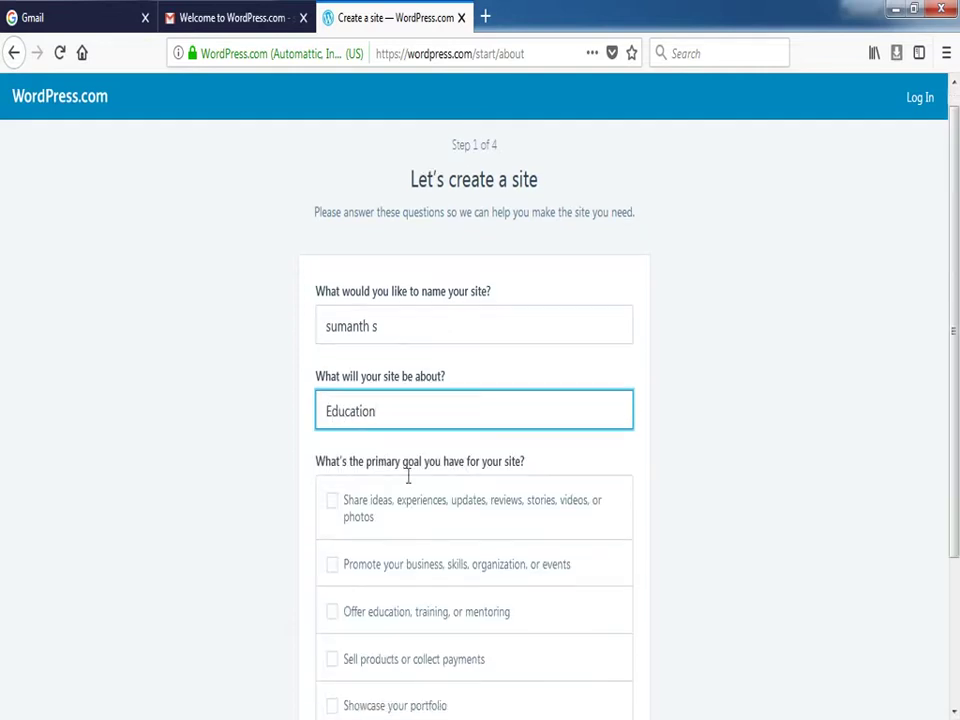
scroll(408, 477, down, 2)
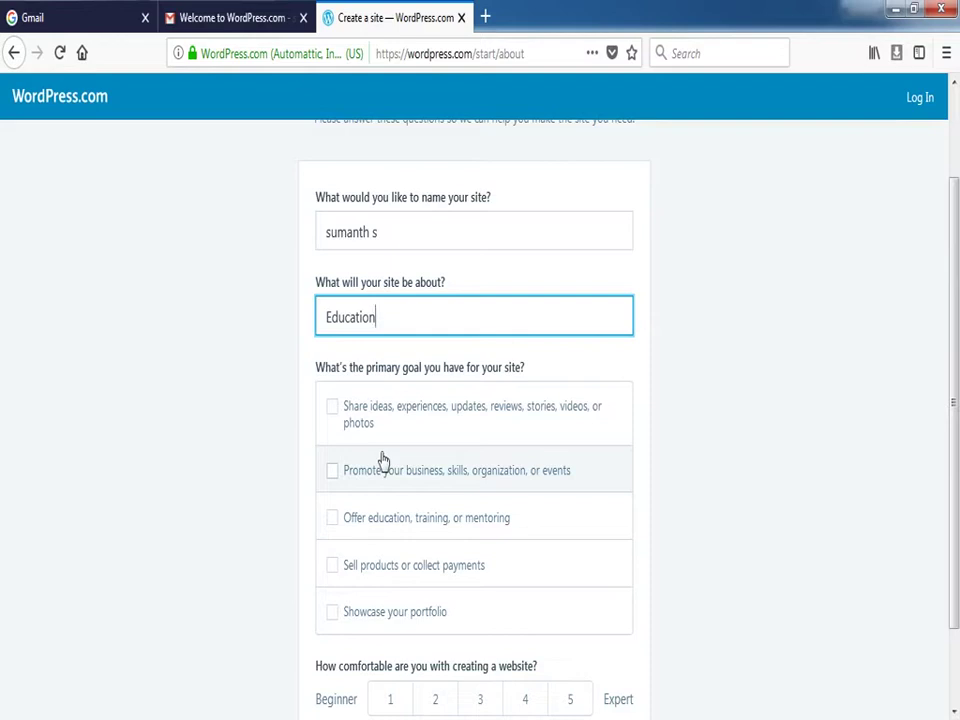
click(353, 527)
scroll(407, 501, down, 2)
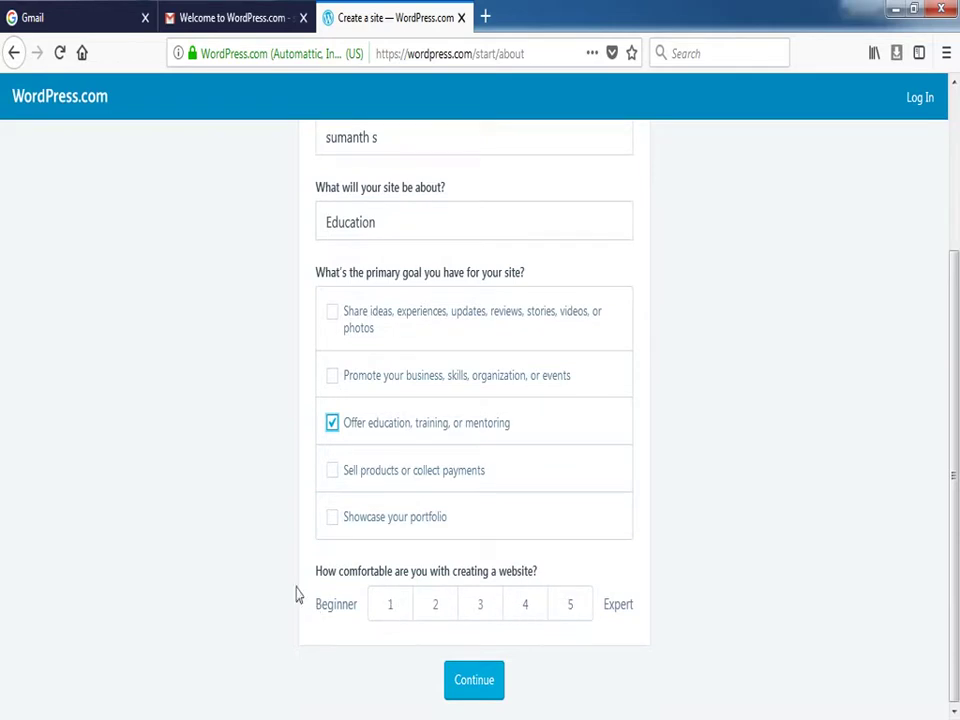
click(387, 612)
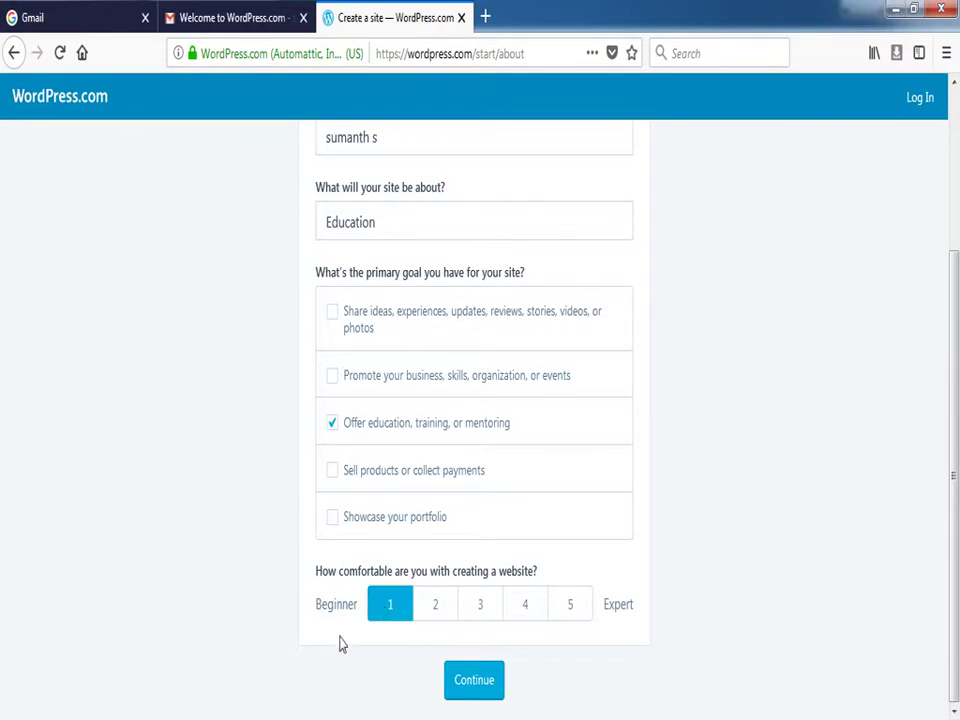
click(480, 690)
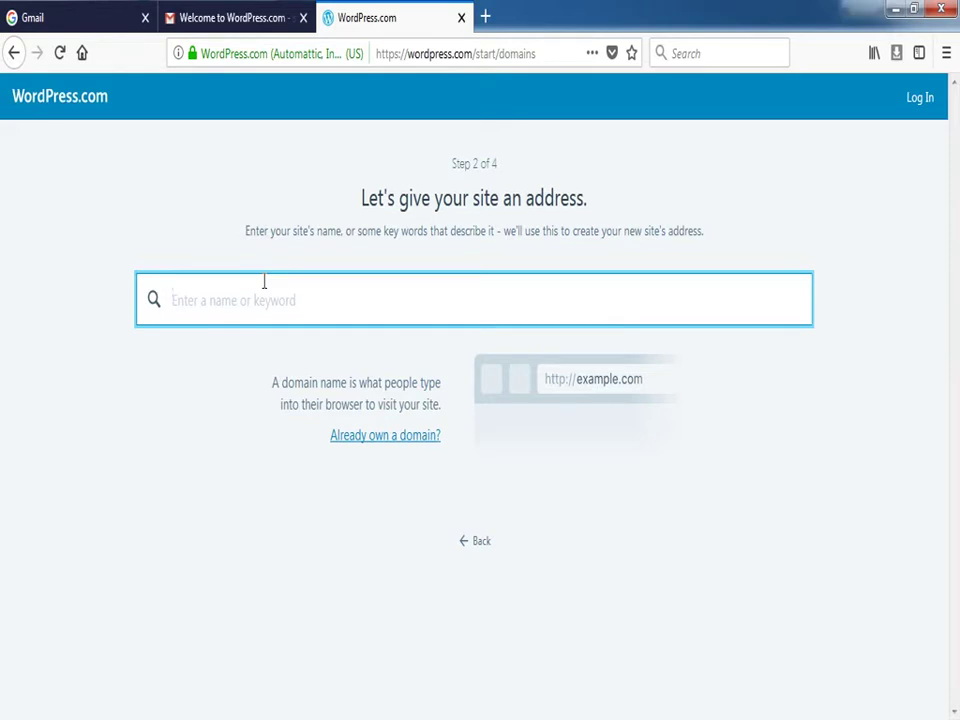
Select the free .wordpress.com address for the typed name and start with the Free plan
text(sumanth)
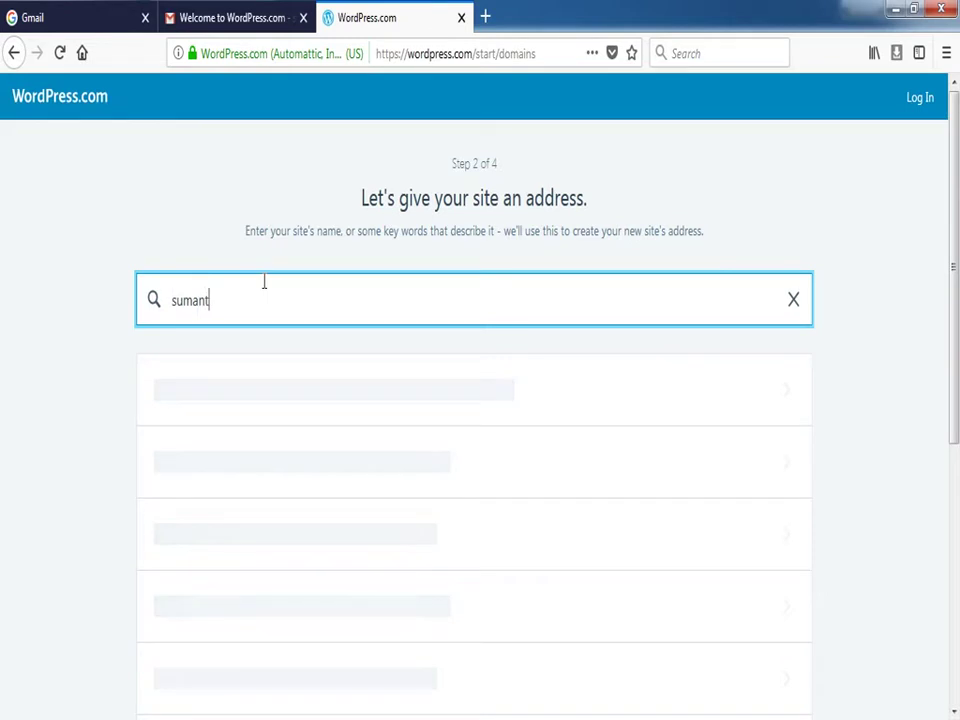
text(shivu)
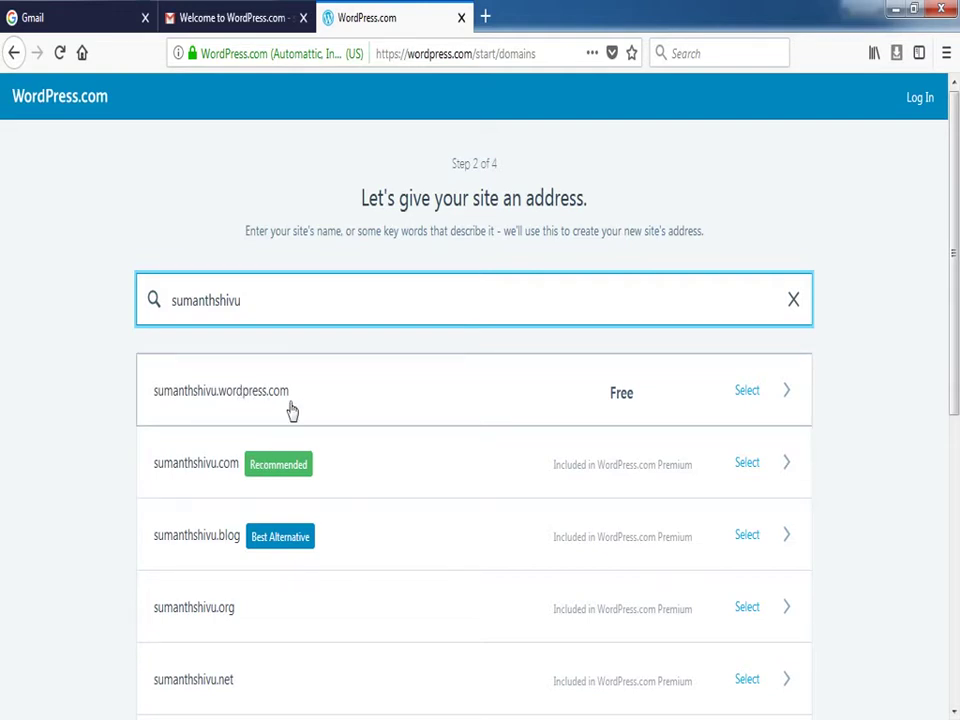
scroll(371, 420, down, 2)
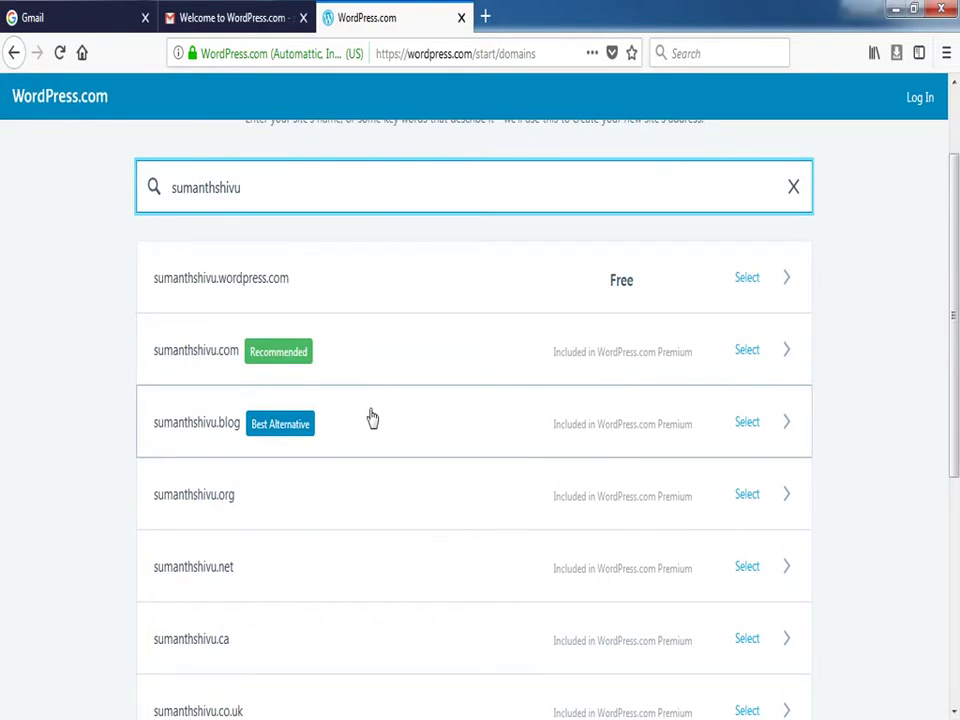
scroll(371, 420, up, 2)
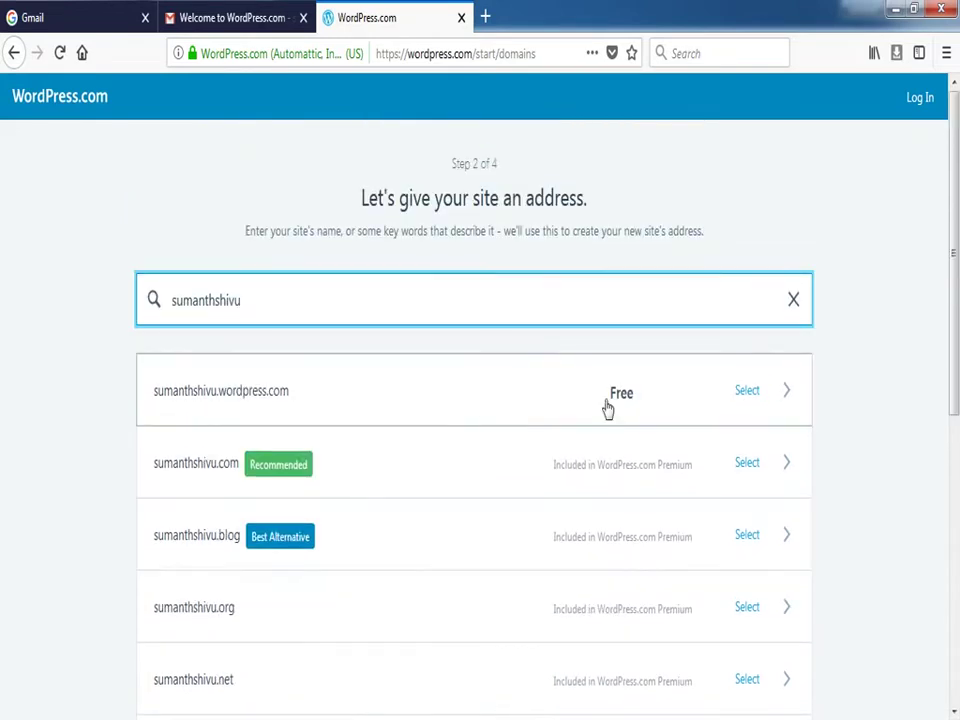
click(620, 400)
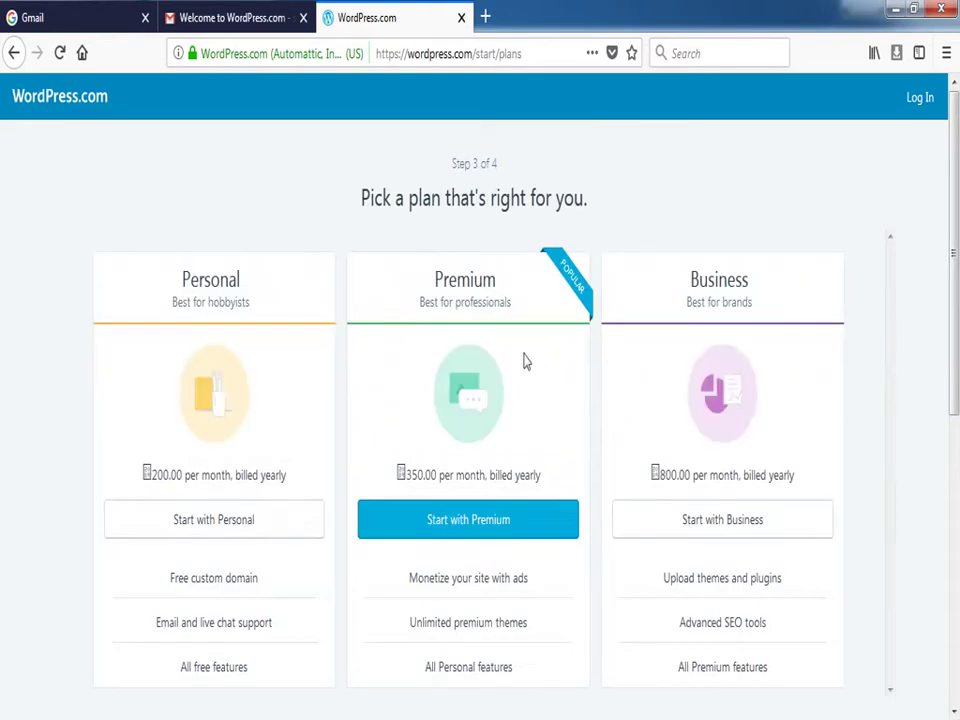
scroll(521, 360, down, 7)
scroll(522, 360, up, 4)
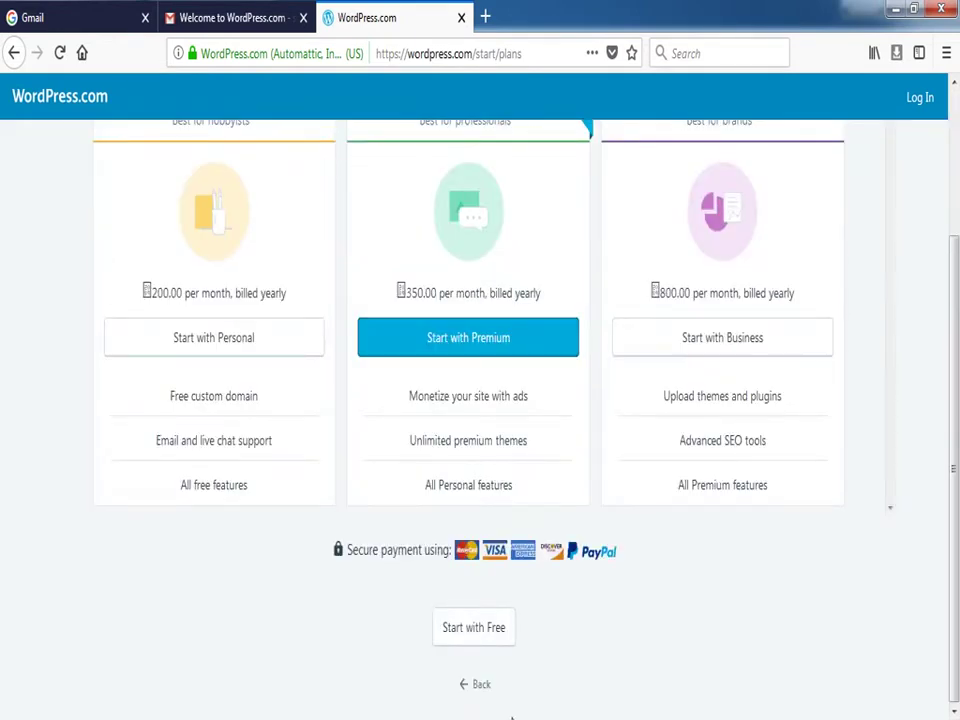
click(474, 628)
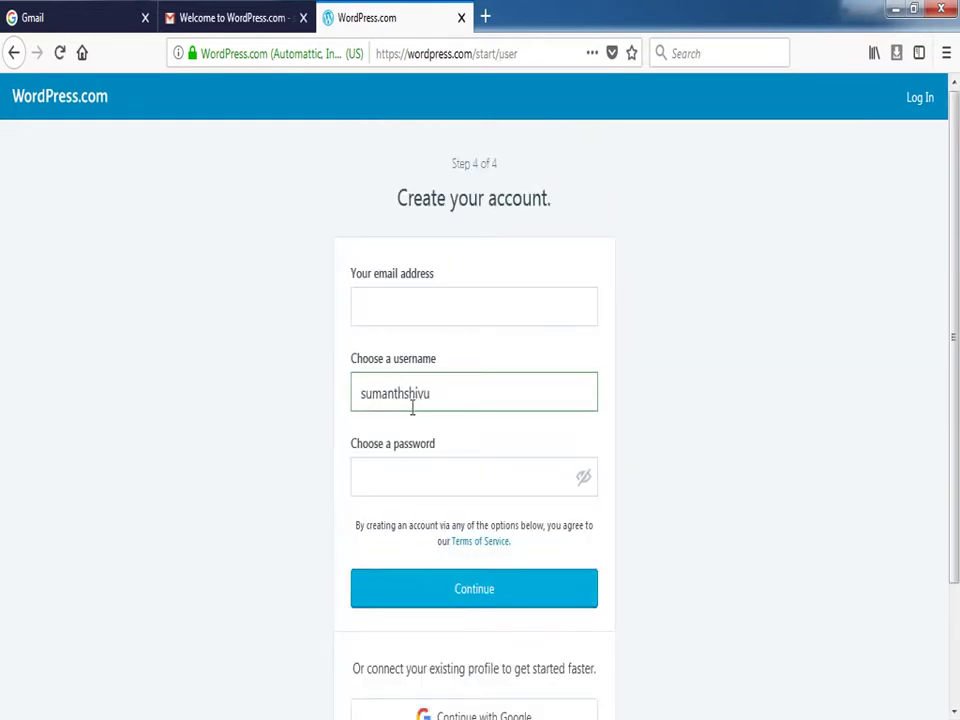
Fill in the account's email address and password on the Create your account form
click(381, 310)
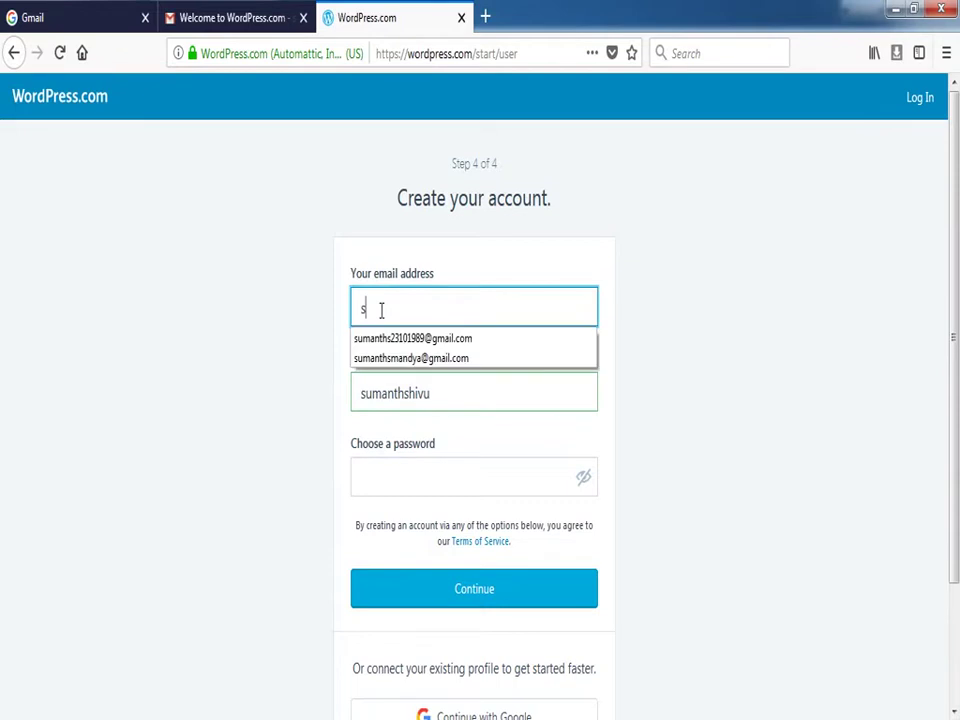
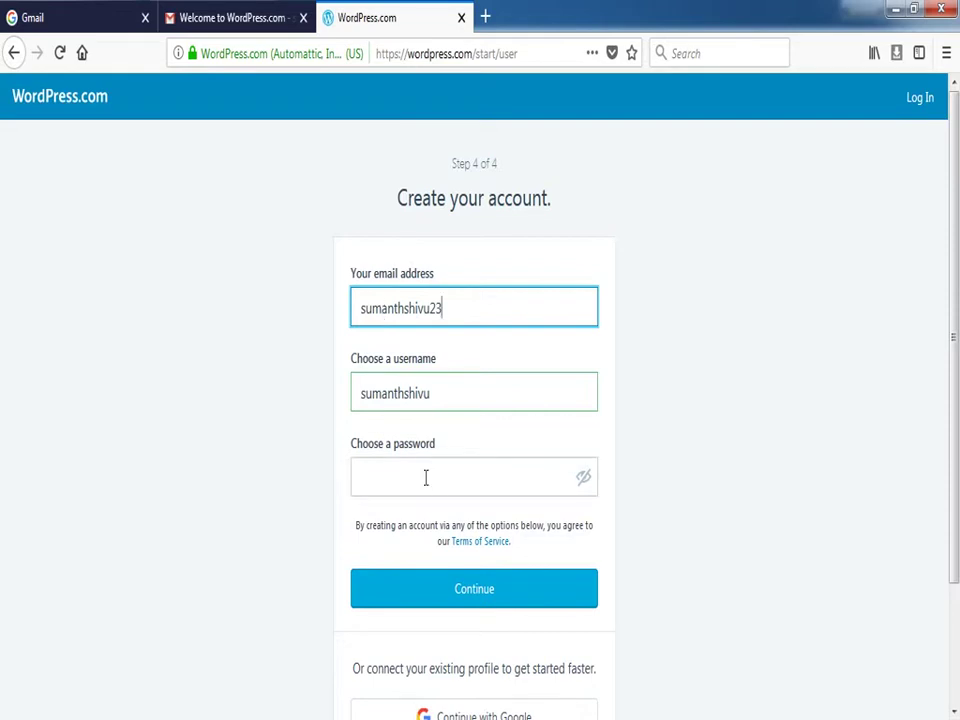
click(424, 478)
text(*********)
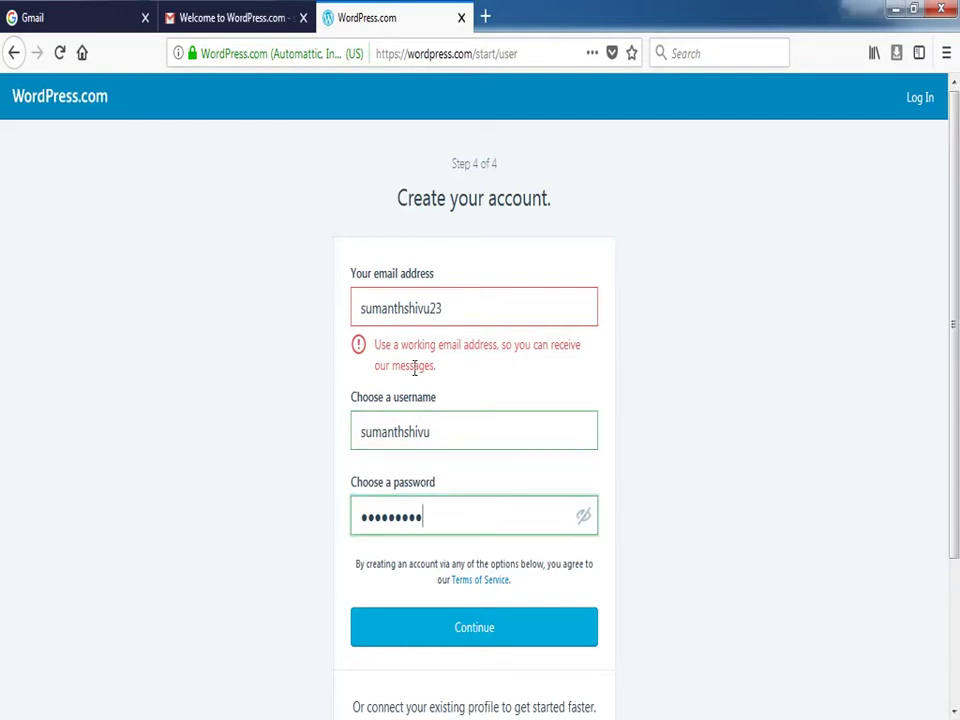
click(446, 310)
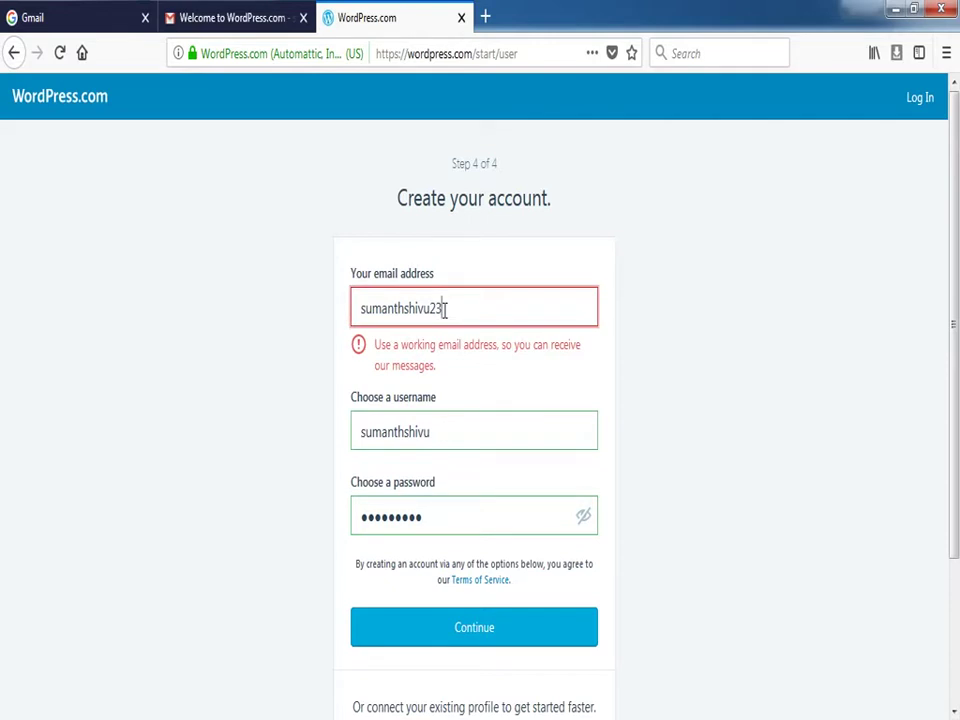
text(@gmail.com)
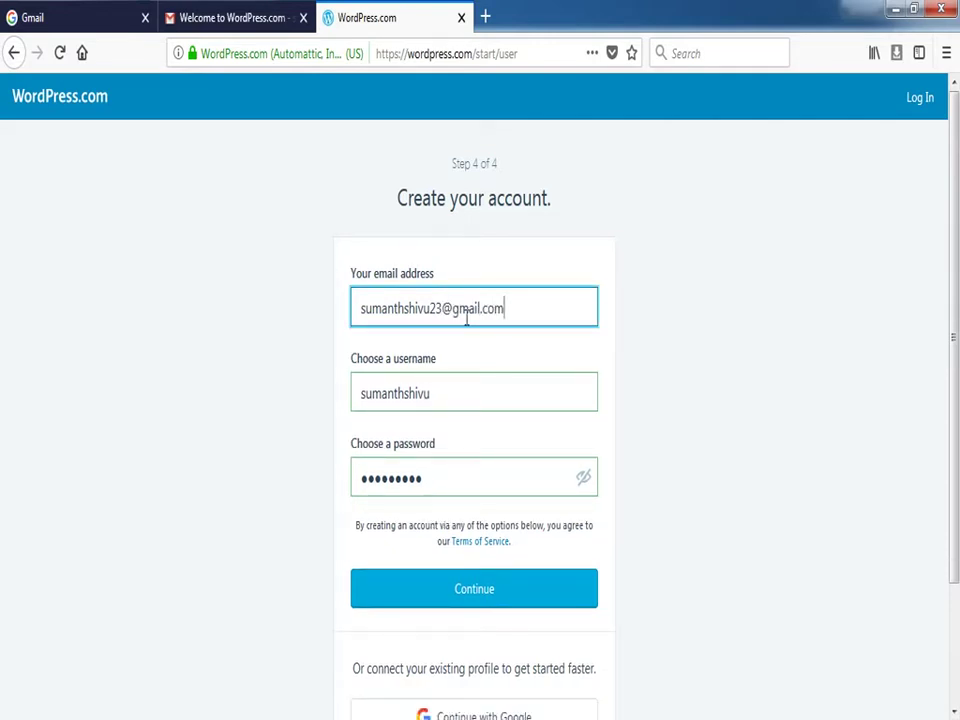
click(416, 514)
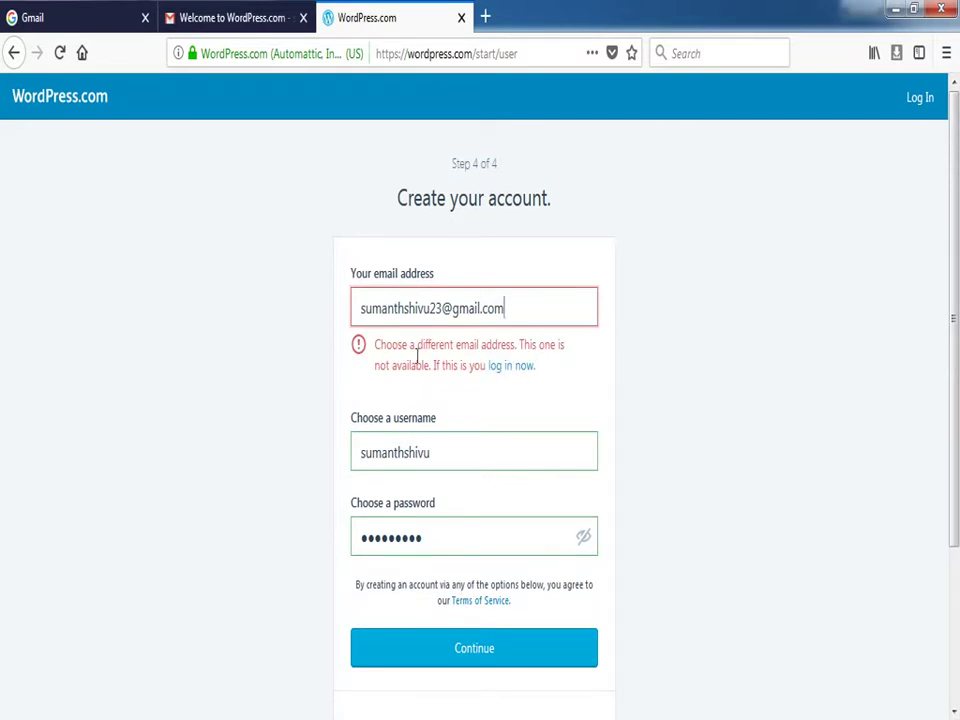
Check the Gmail Primary inbox, then return to the account form
click(229, 24)
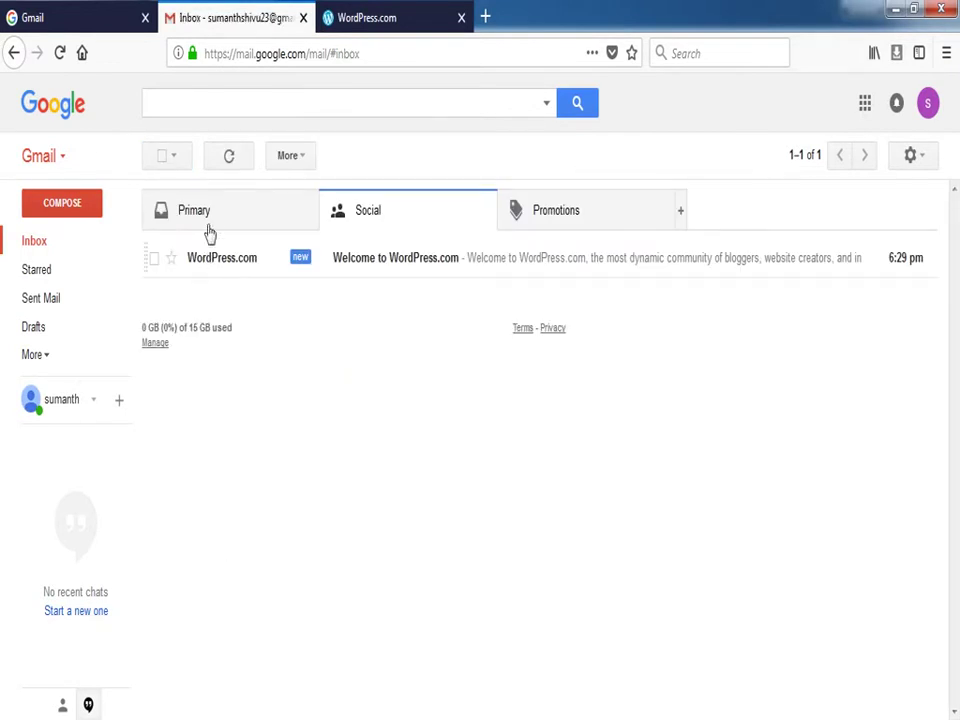
click(208, 228)
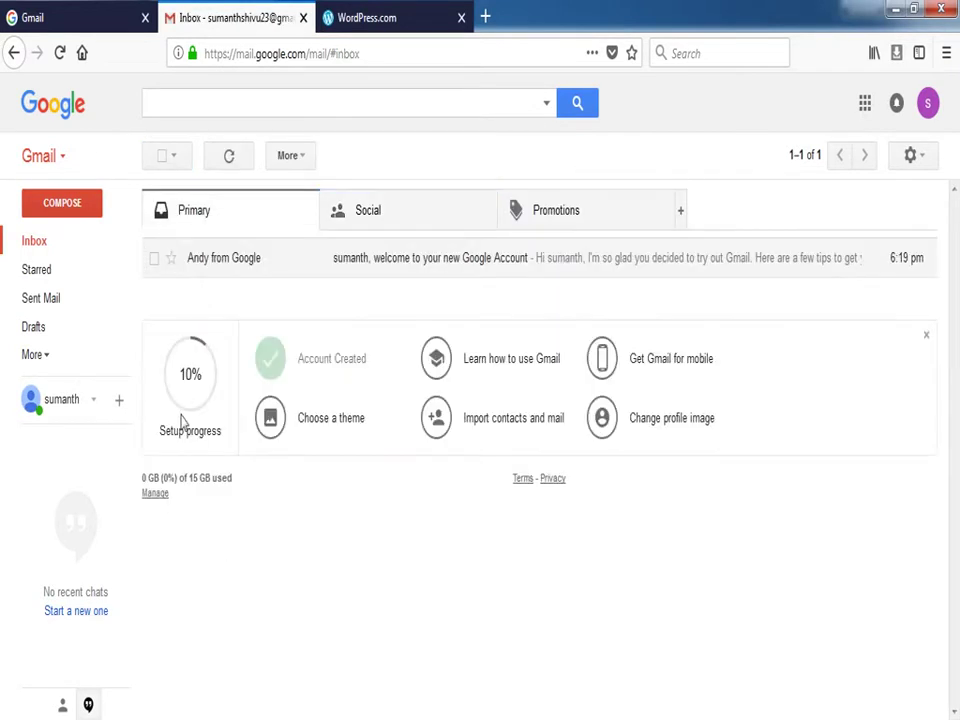
click(370, 14)
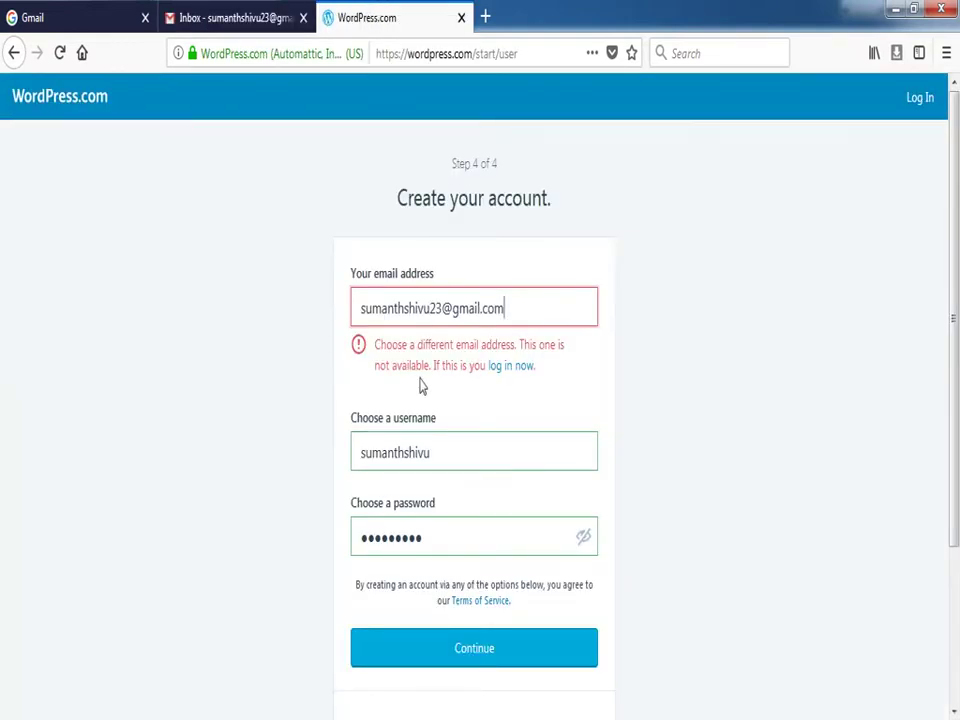
Switch to logging in, clear the prefilled username, and sign in with the matching Google account
click(508, 370)
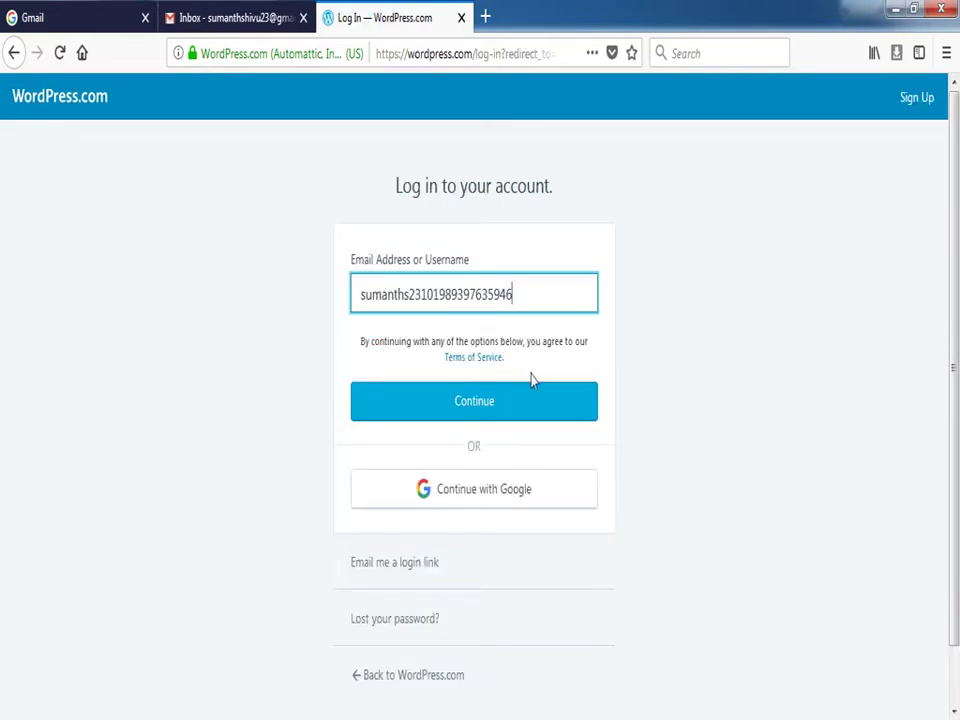
drag(536, 281, 323, 264)
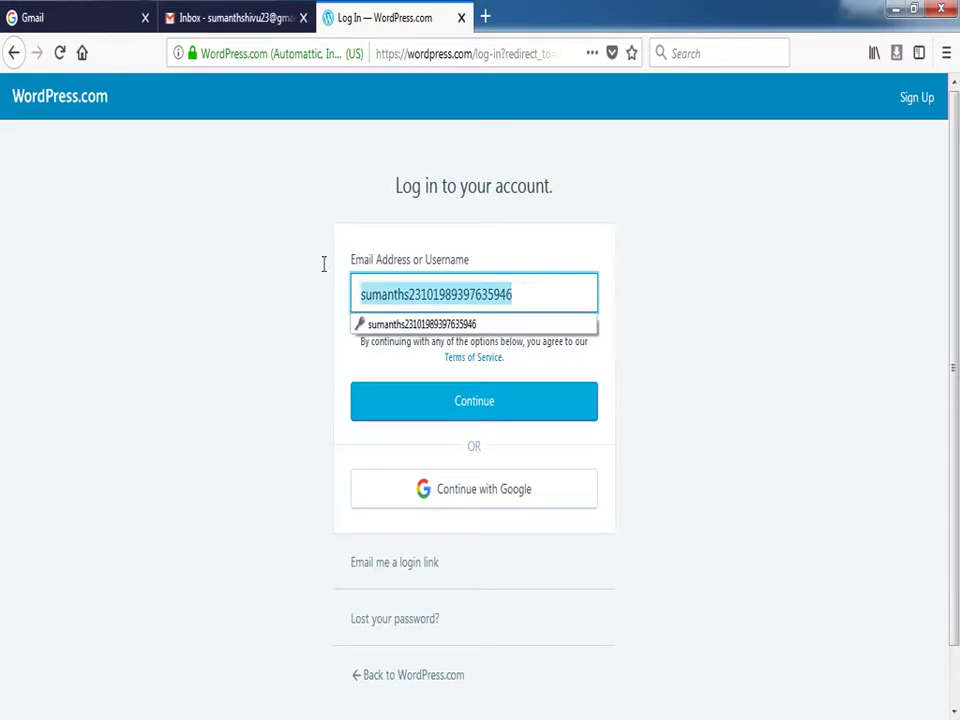
key(BackSpace)
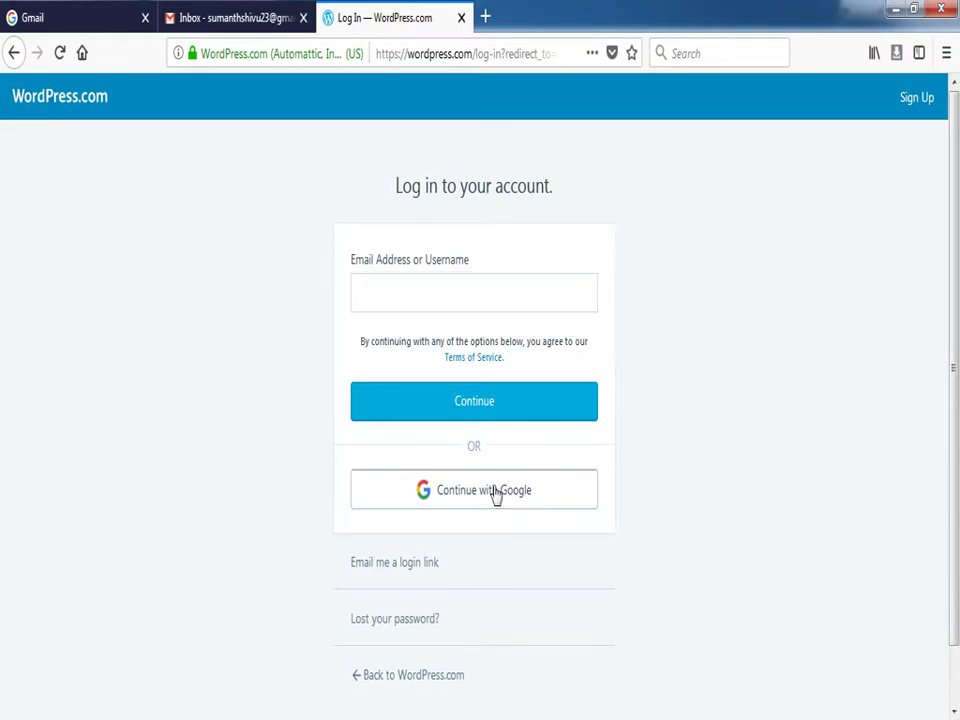
click(496, 495)
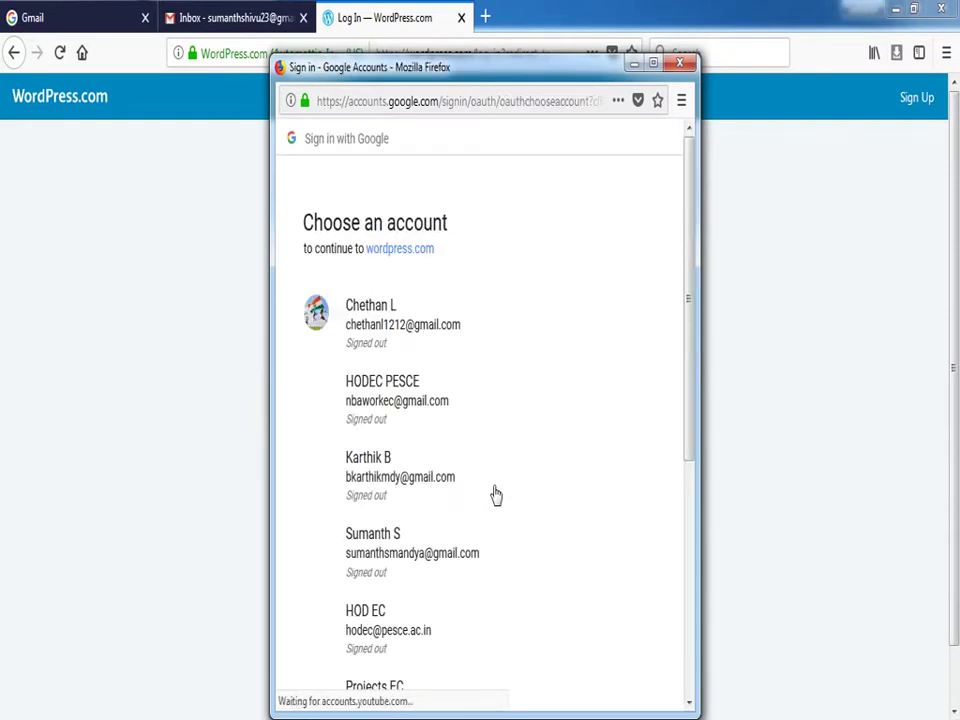
drag(688, 435, 673, 622)
click(446, 588)
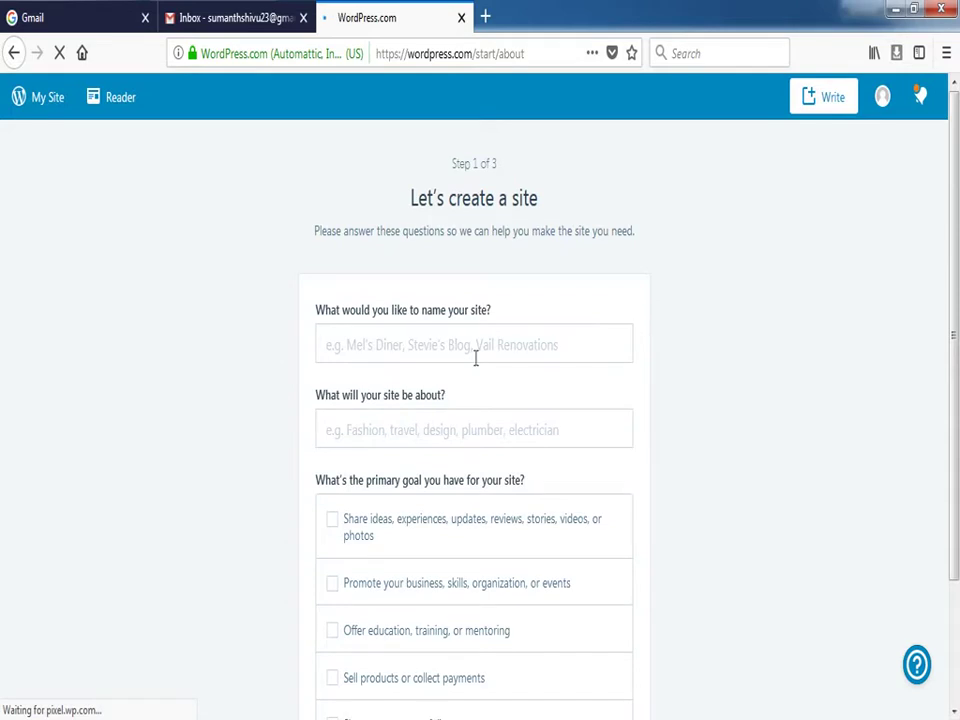
Enter the site name, pick topic Education and the education, training, or mentoring goal, then continue
click(475, 352)
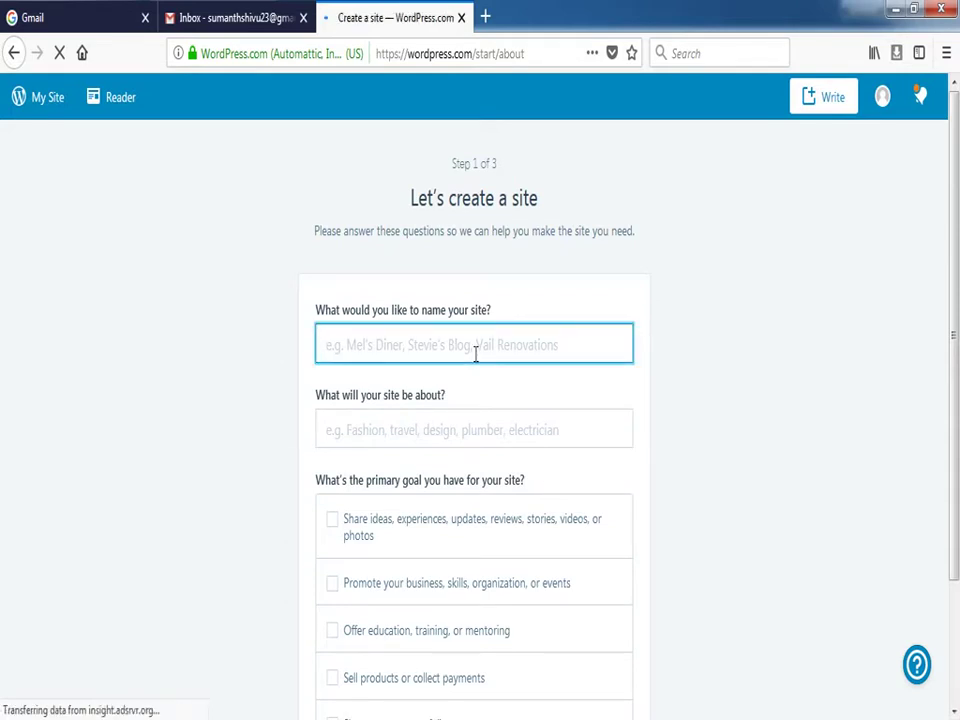
text(suman)
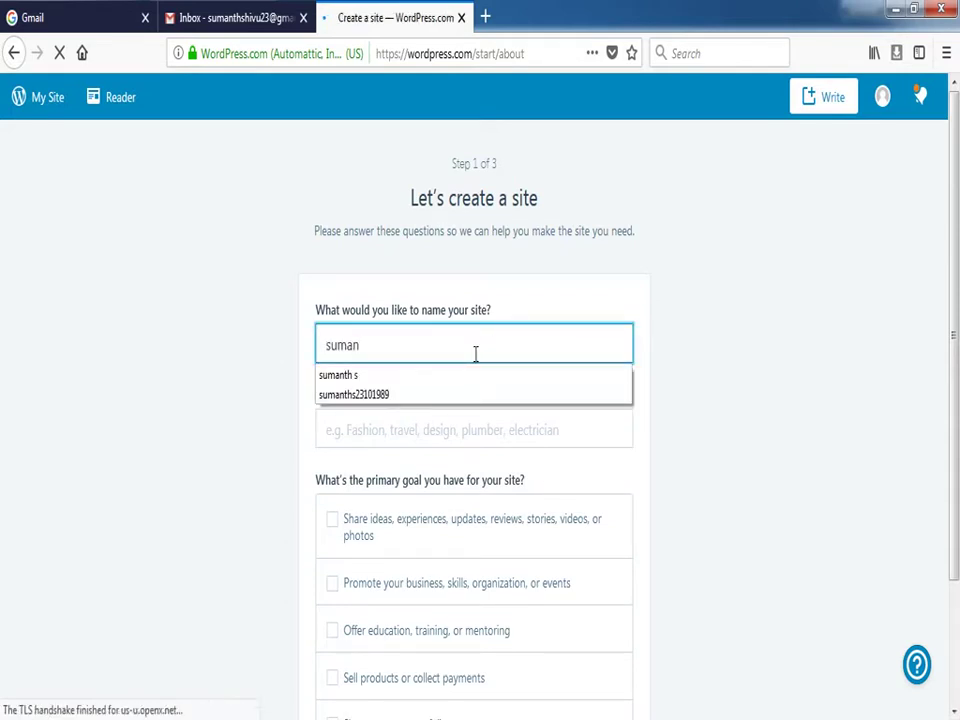
text(th s)
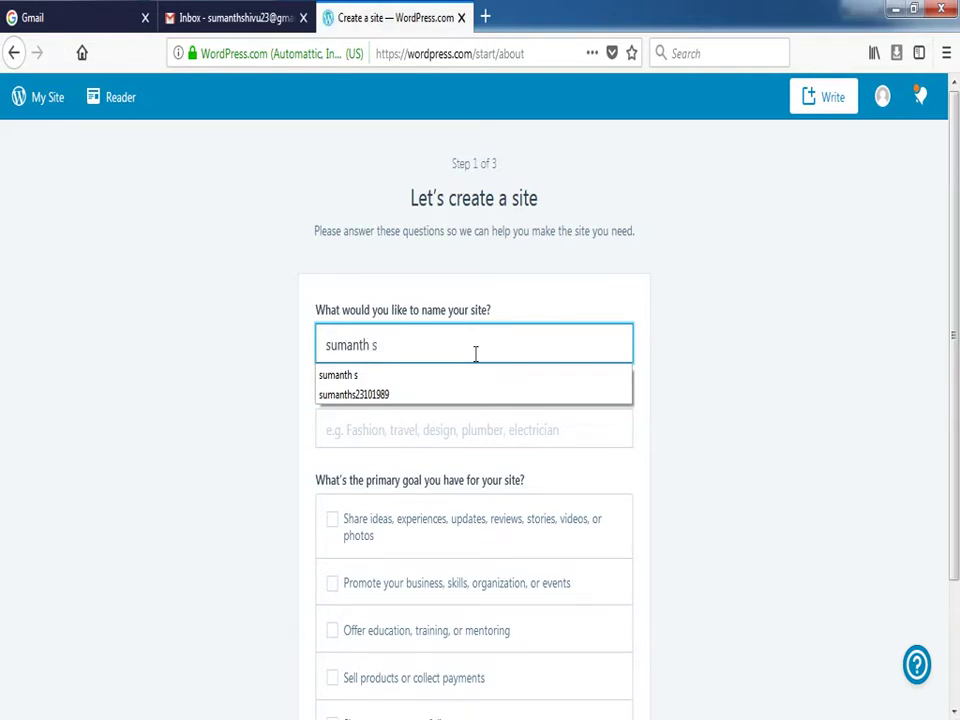
key(Tab)
text(educa)
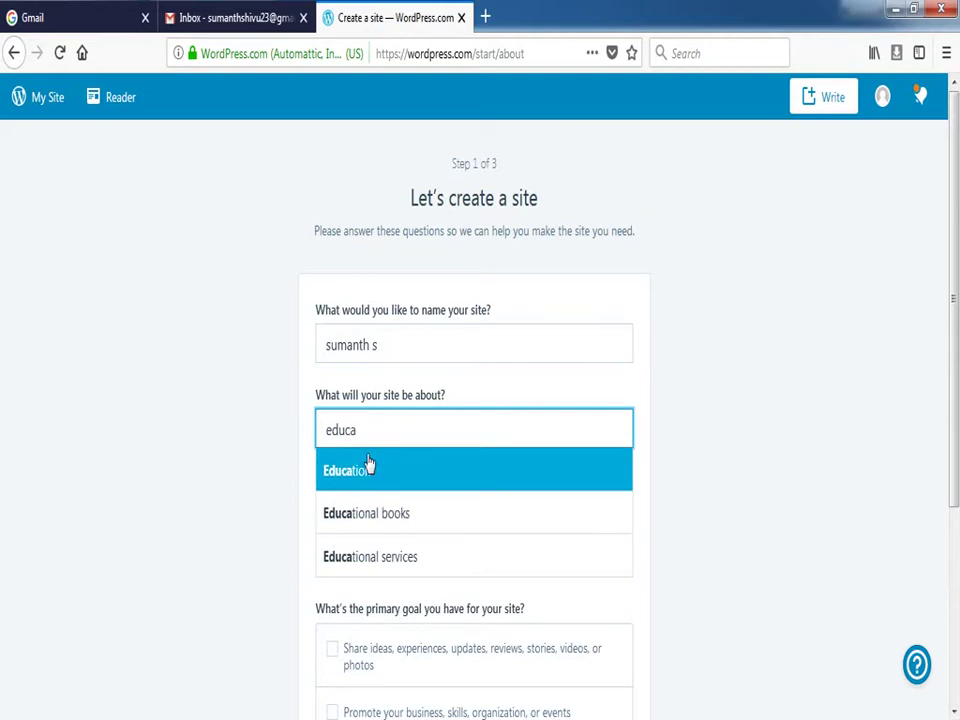
click(368, 468)
scroll(365, 472, down, 2)
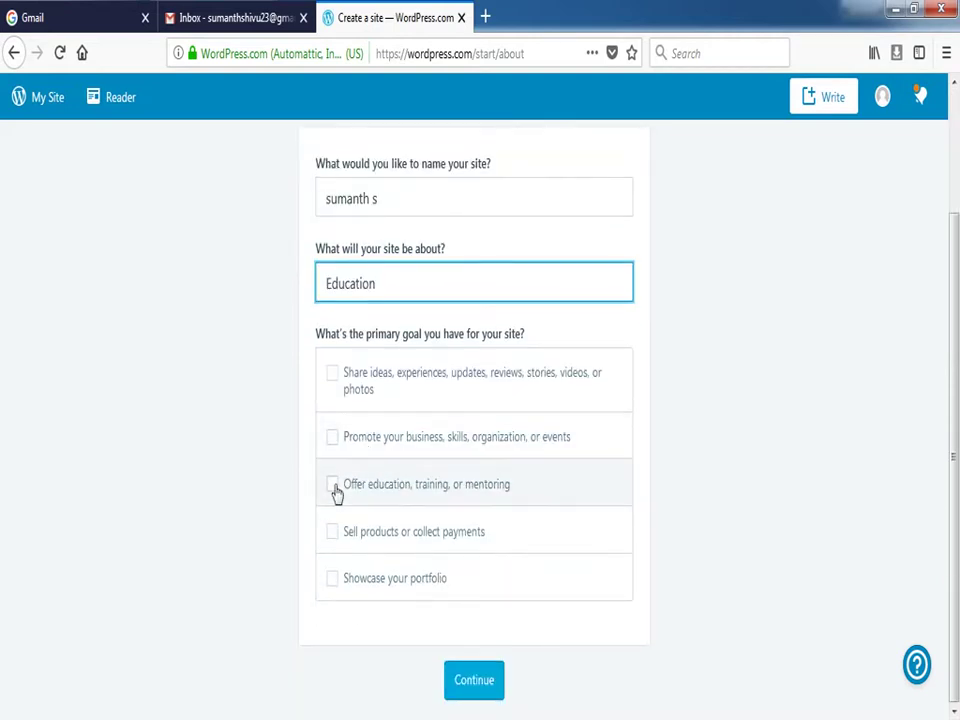
click(341, 500)
click(470, 688)
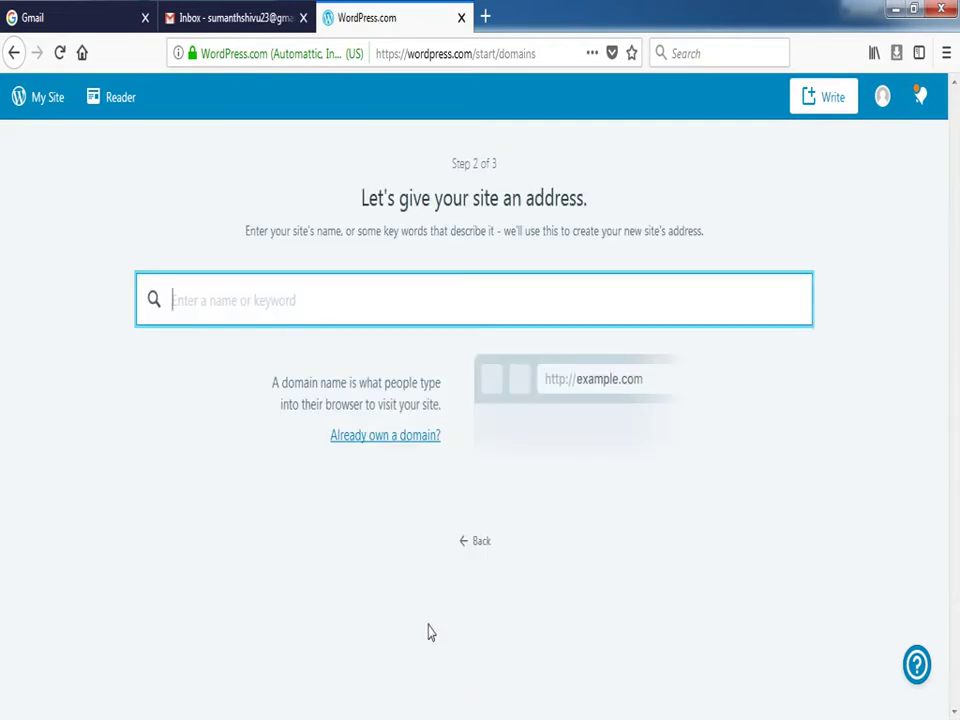
Search for the site's address name and select the free .wordpress.com option
text(su)
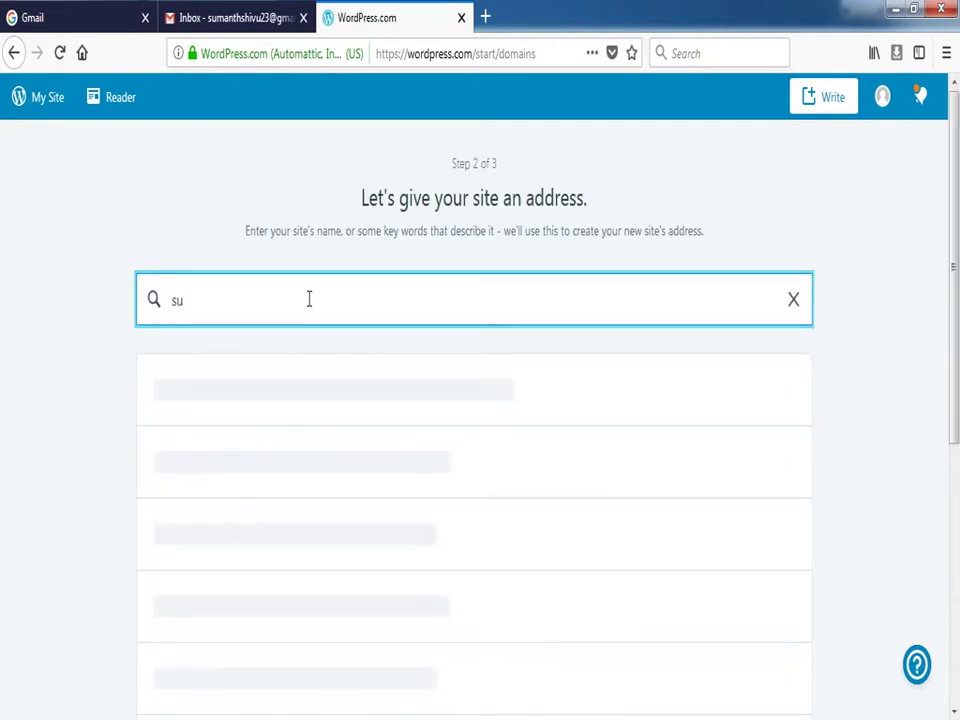
text(manthshuv)
key(BackSpace)
text(ivu)
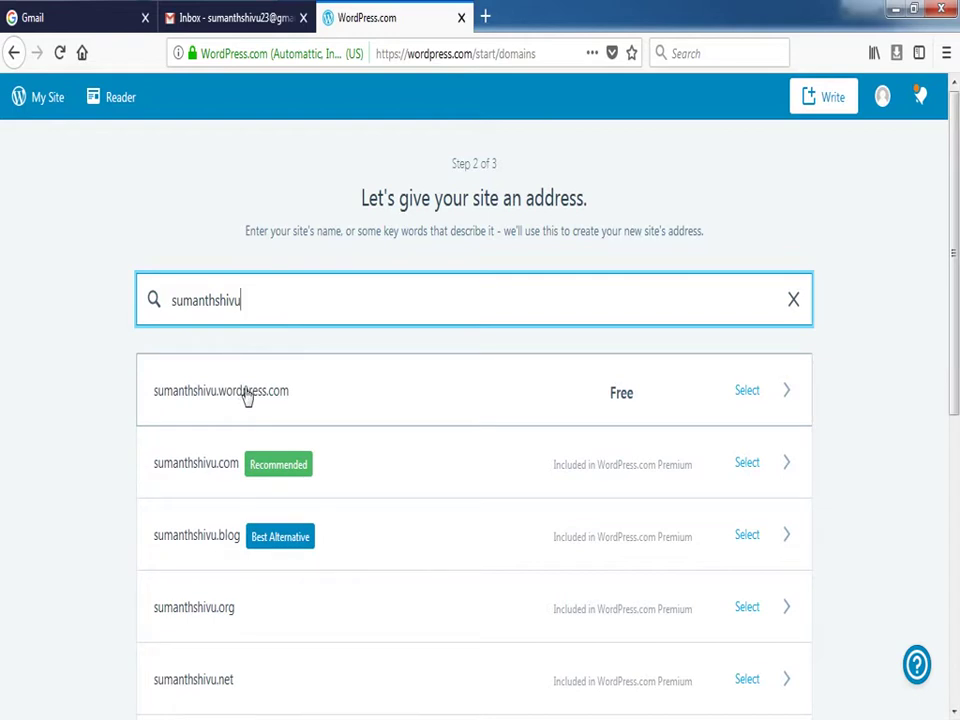
click(300, 398)
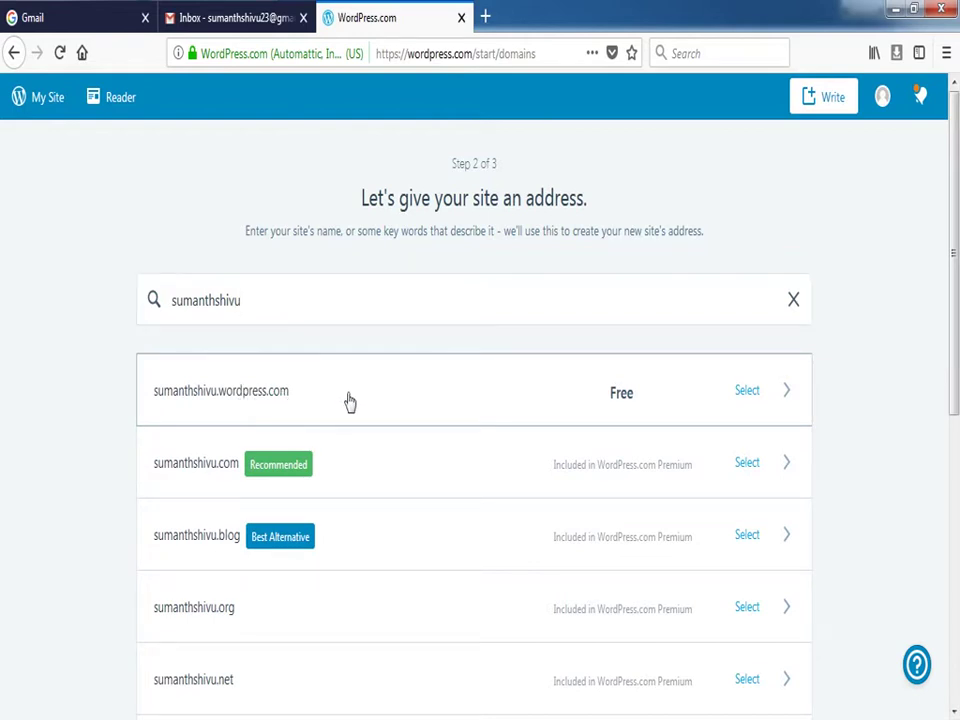
click(749, 398)
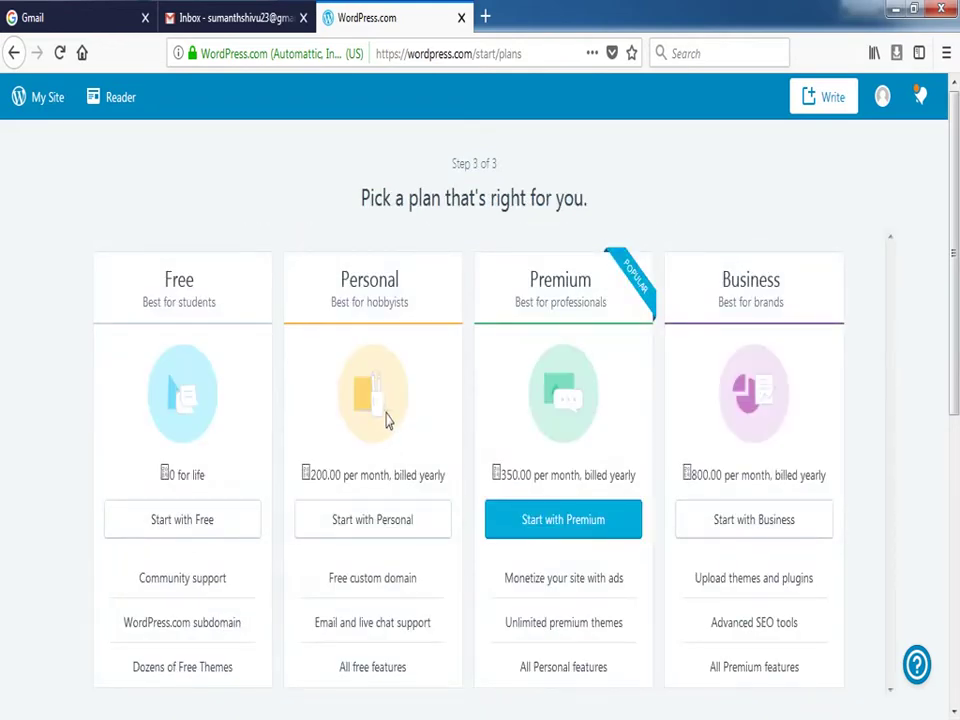
scroll(385, 445, down, 4)
Go back to step 1 to review the site answers, then continue to the address options
scroll(388, 420, up, 2)
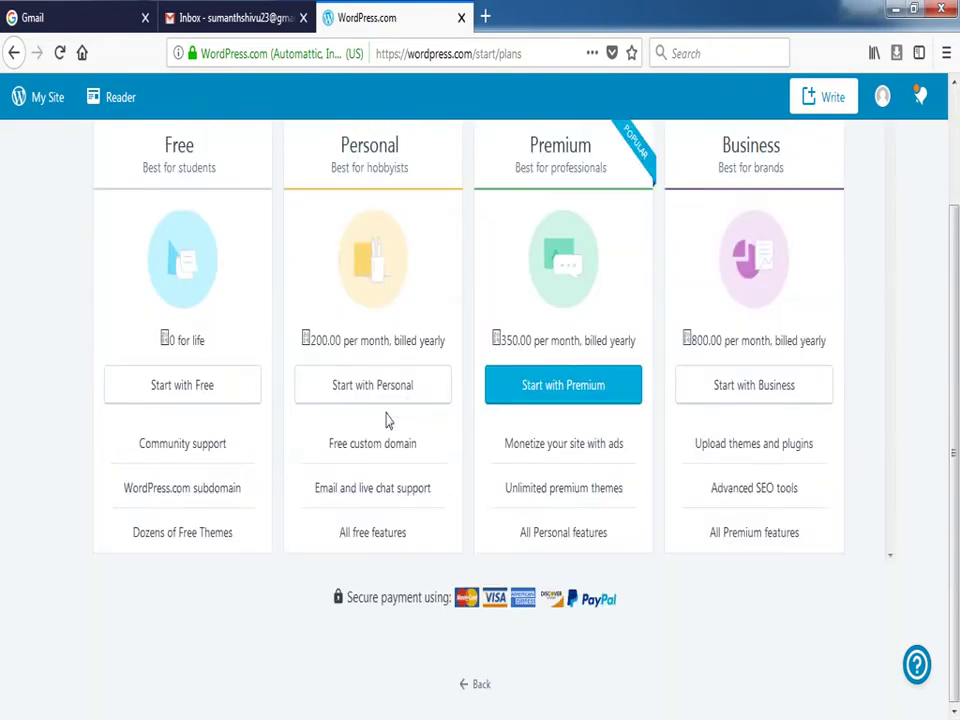
scroll(185, 410, up, 1)
scroll(180, 440, up, 1)
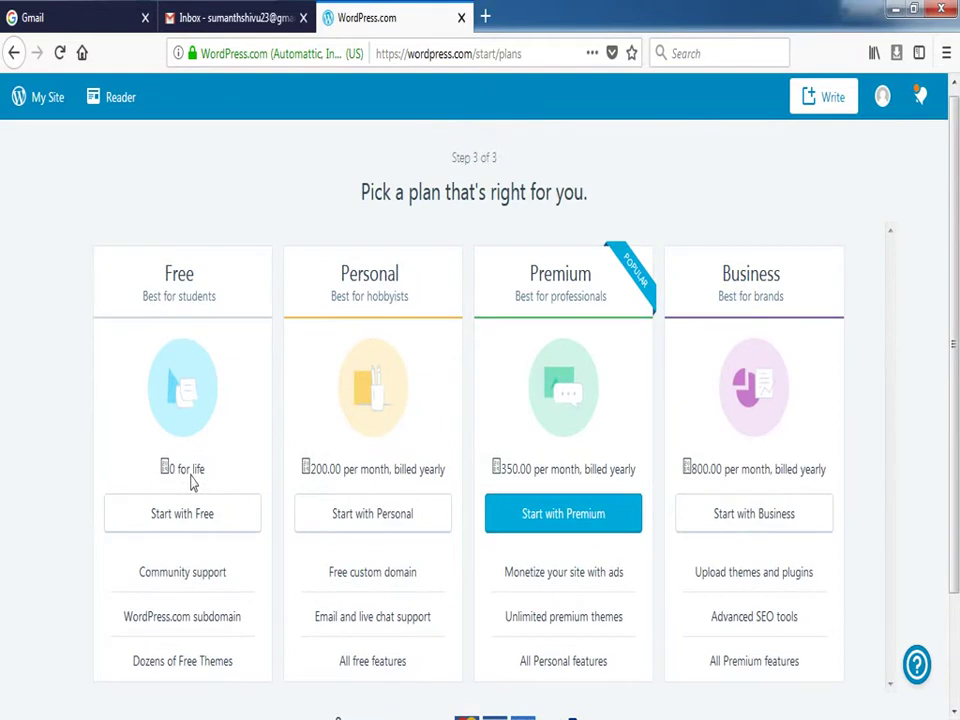
click(193, 521)
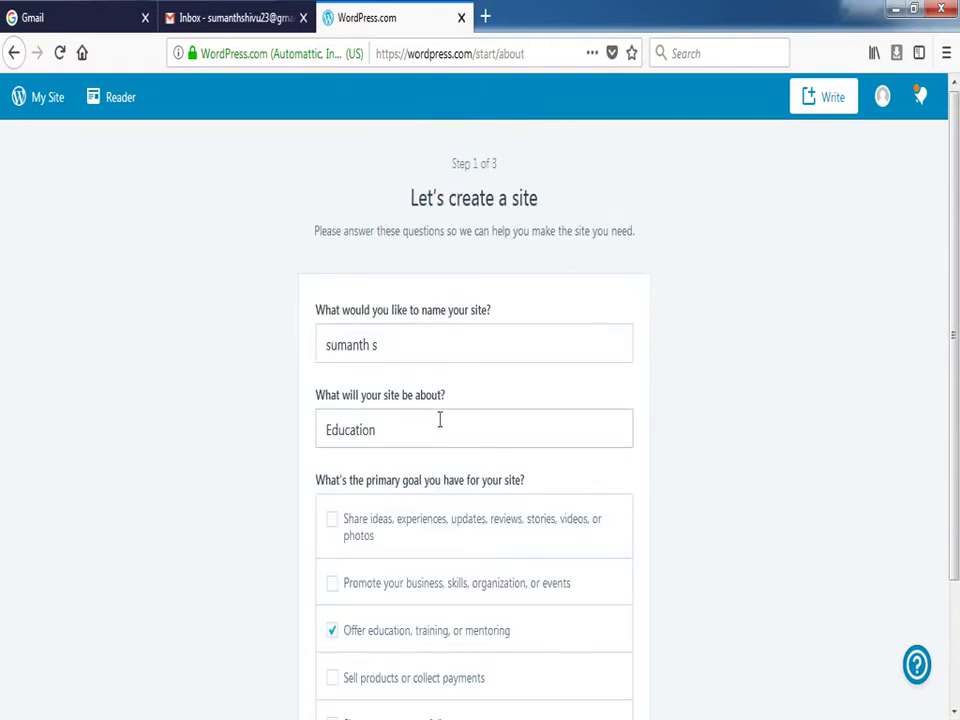
scroll(439, 425, down, 3)
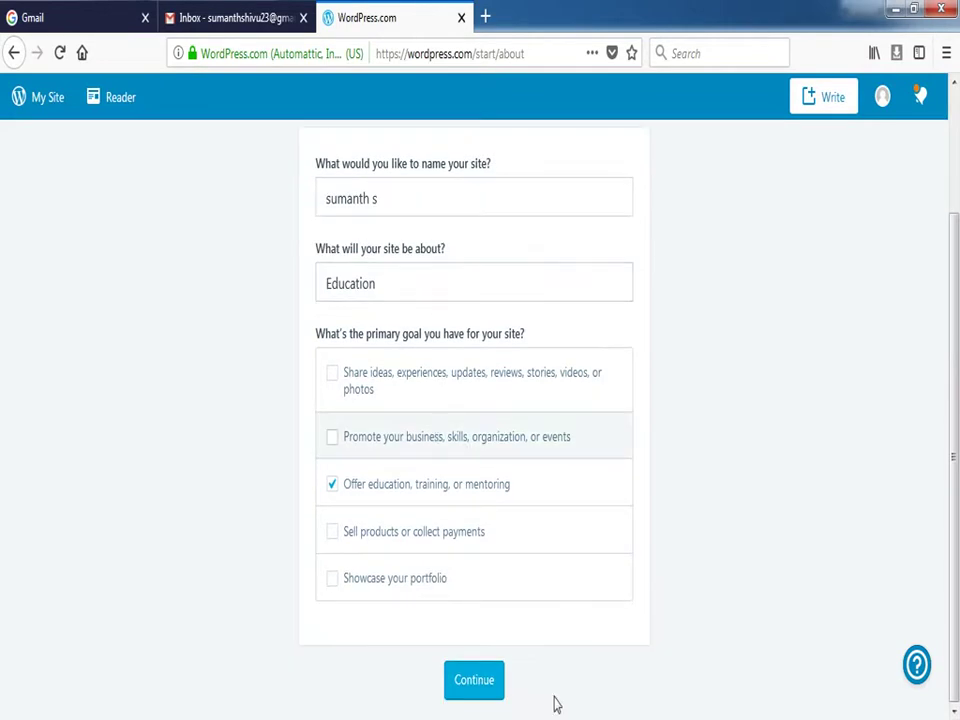
click(478, 684)
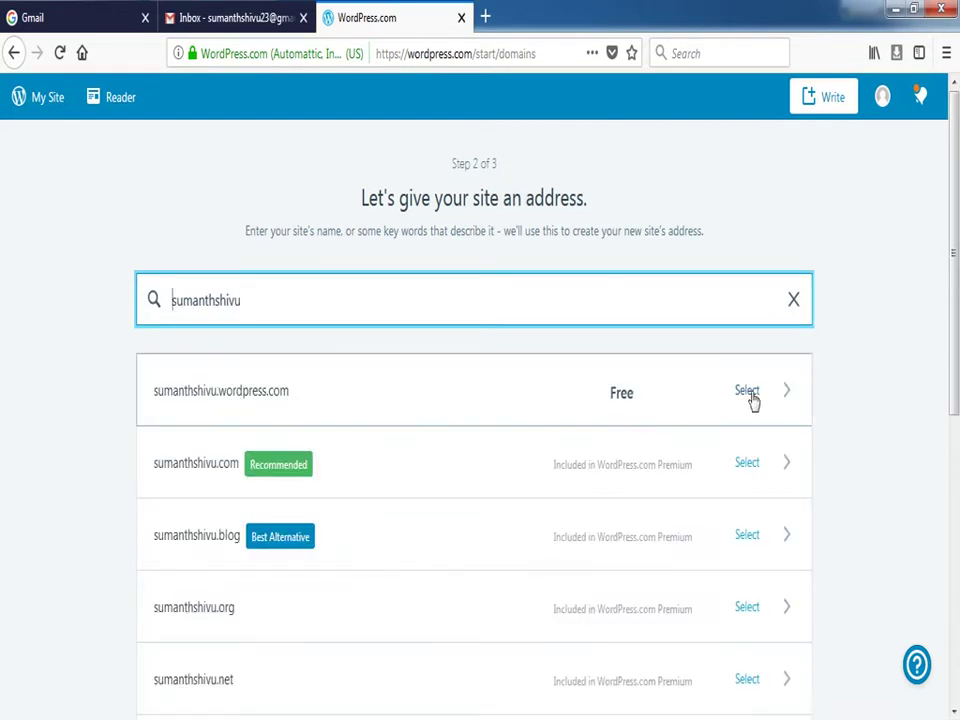
Choose the free sumanthshivu.wordpress.com address and start the site on the Free plan
click(752, 400)
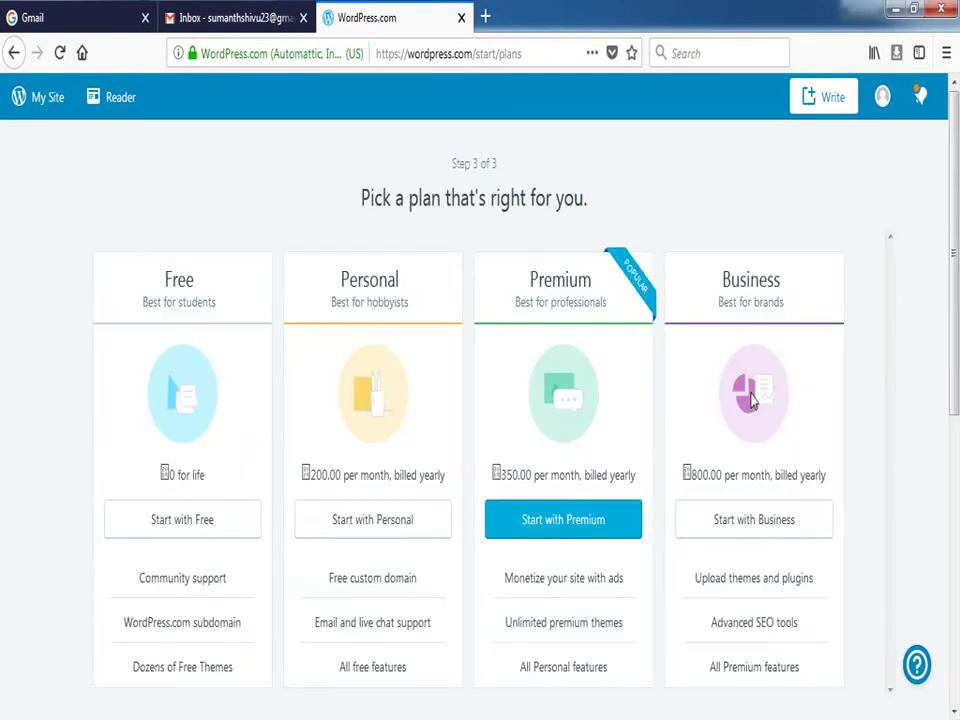
scroll(197, 482, down, 3)
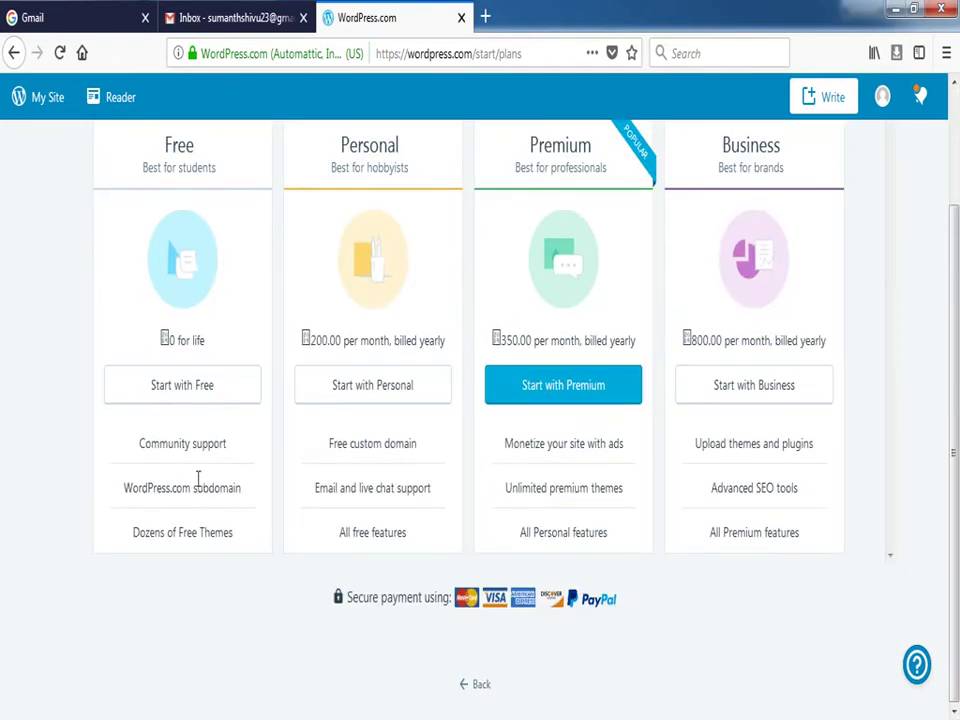
click(184, 386)
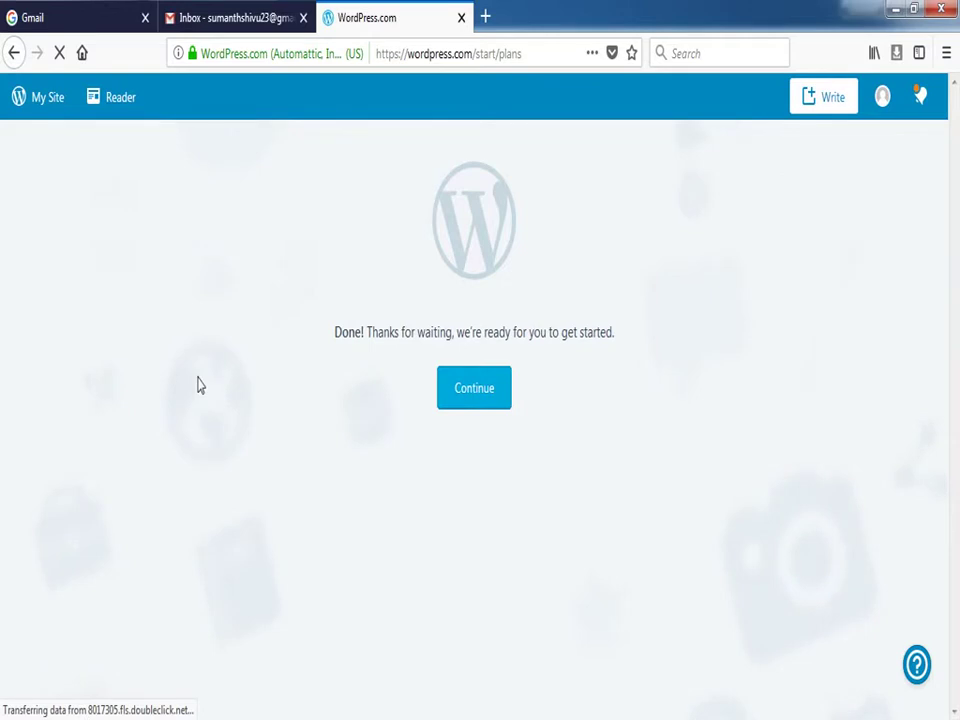
Continue from the Done screen to the new site's dashboard and look over the My Site sidebar
click(470, 395)
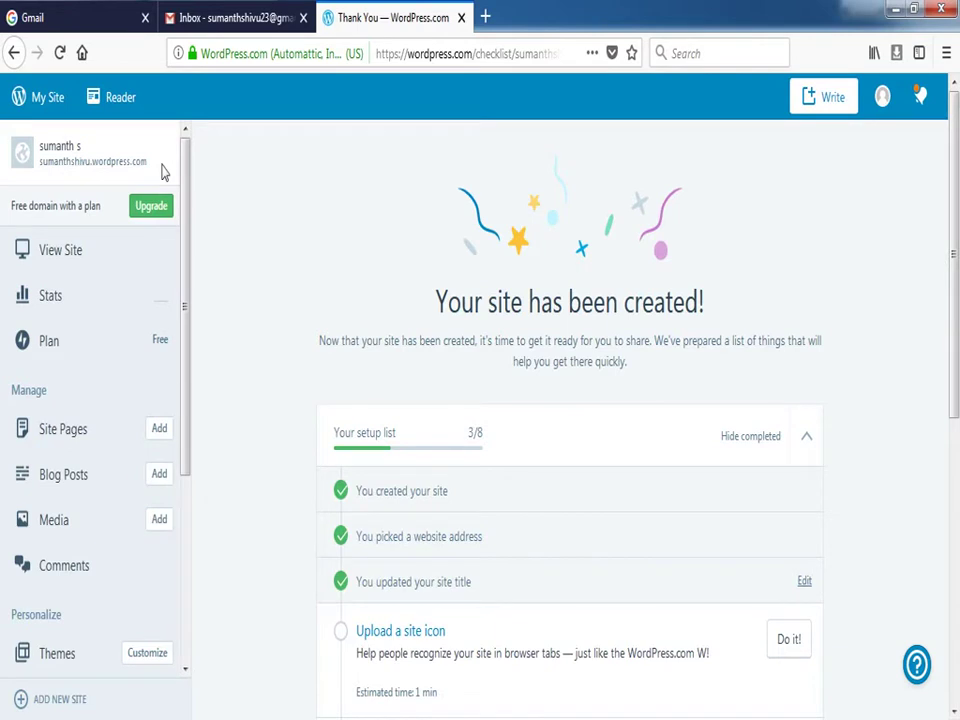
drag(185, 171, 184, 333)
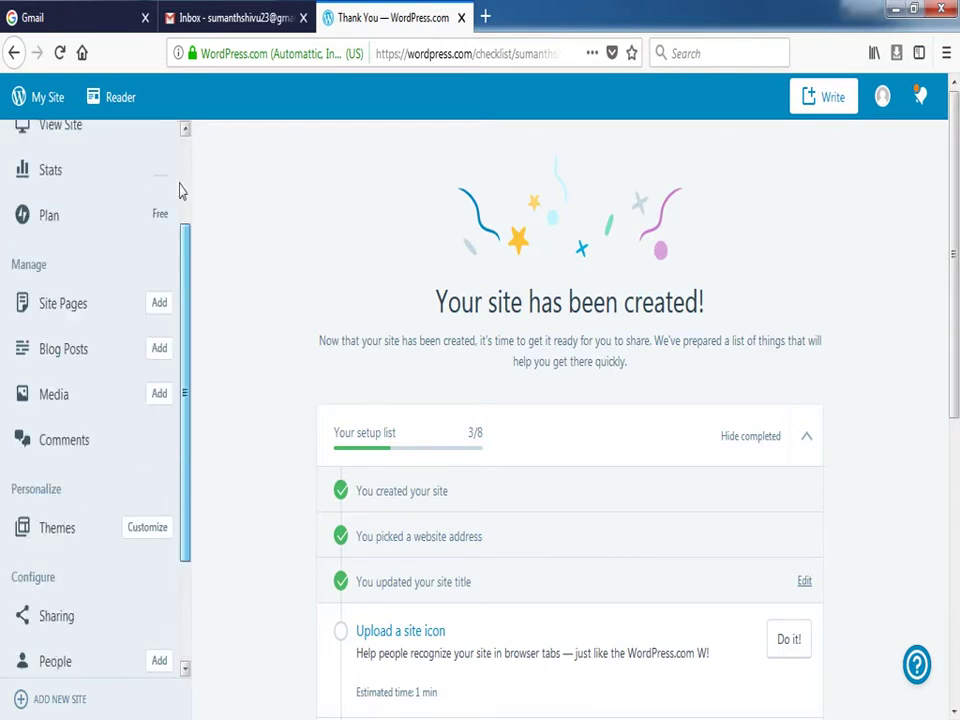
scroll(150, 300, up, 5)
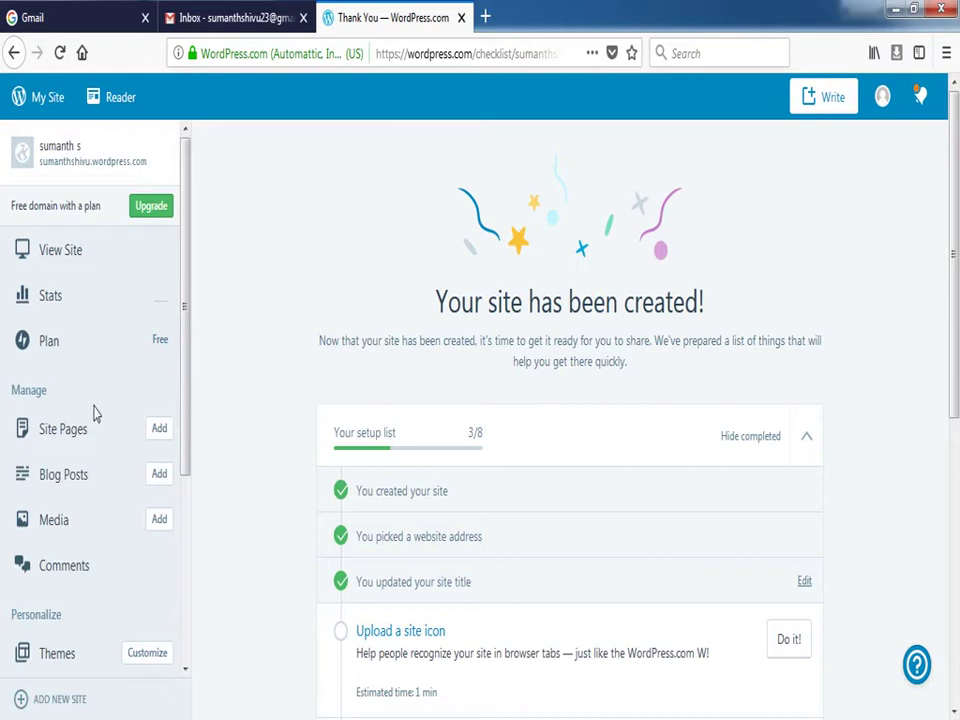
Preview the 'sumanth s' site, scrolling through the pier image and 'The Journey Begins' post
click(60, 257)
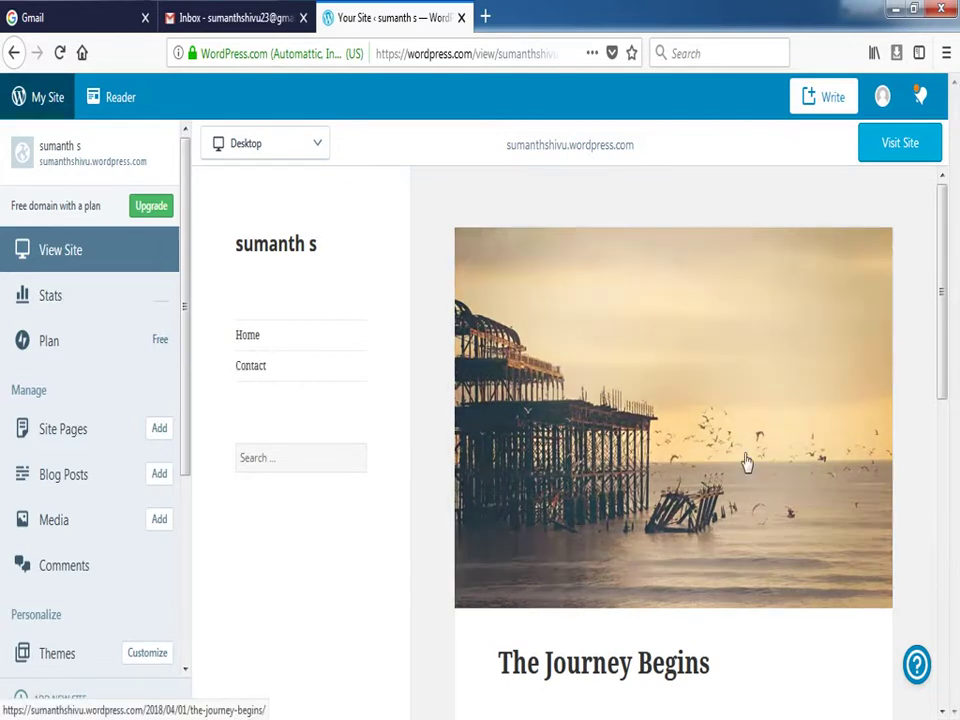
scroll(744, 454, down, 5)
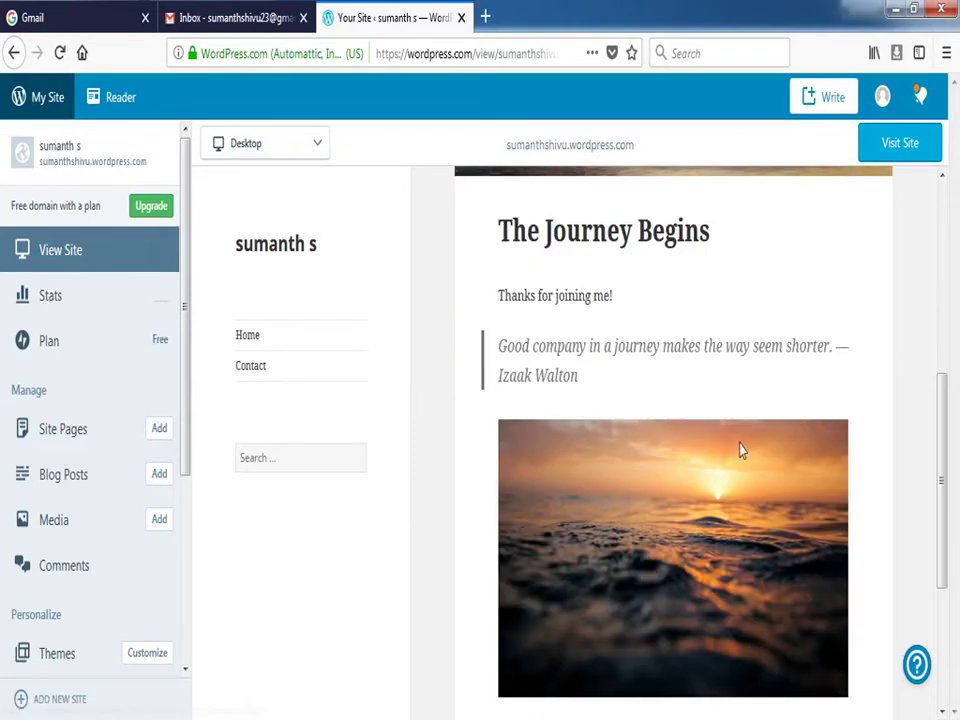
scroll(740, 450, down, 2)
scroll(740, 450, up, 4)
scroll(740, 450, up, 1)
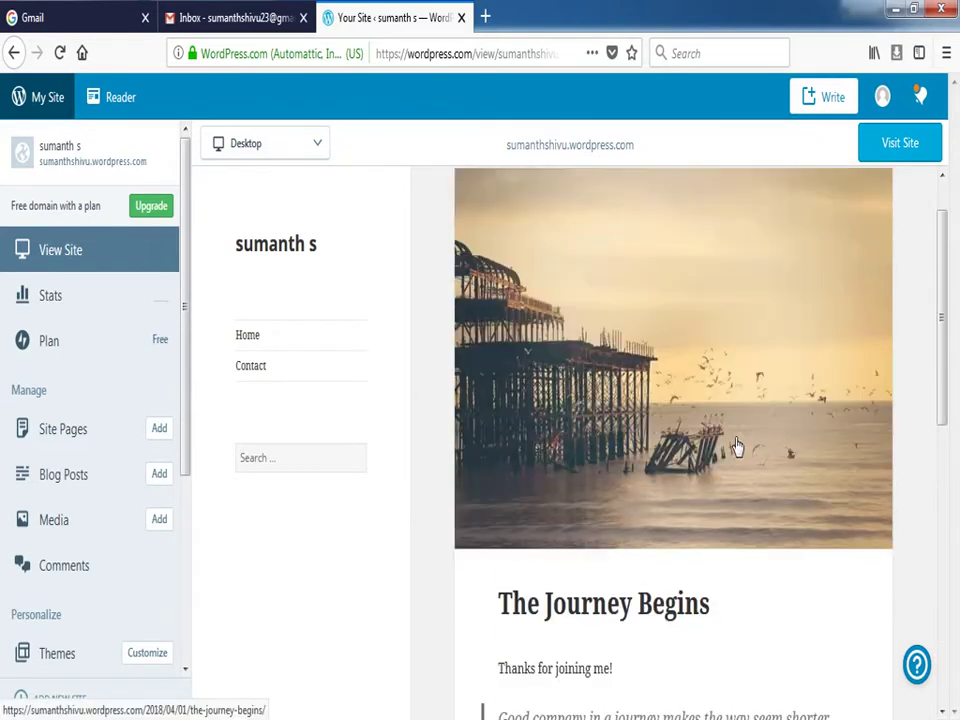
scroll(737, 446, down, 6)
scroll(736, 446, up, 10)
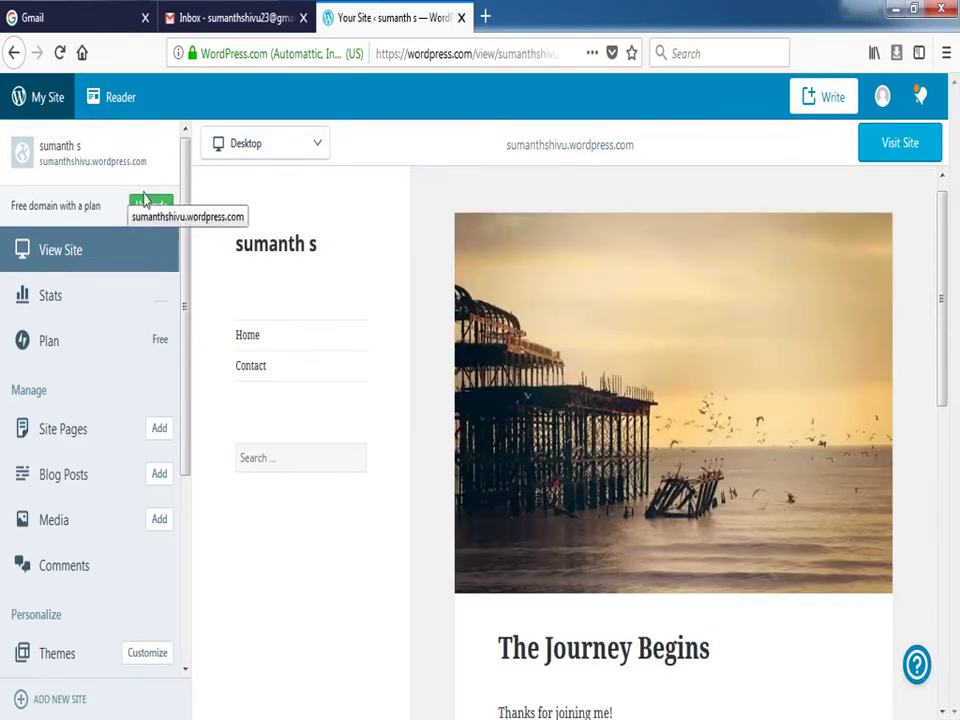
scroll(568, 321, up, 1)
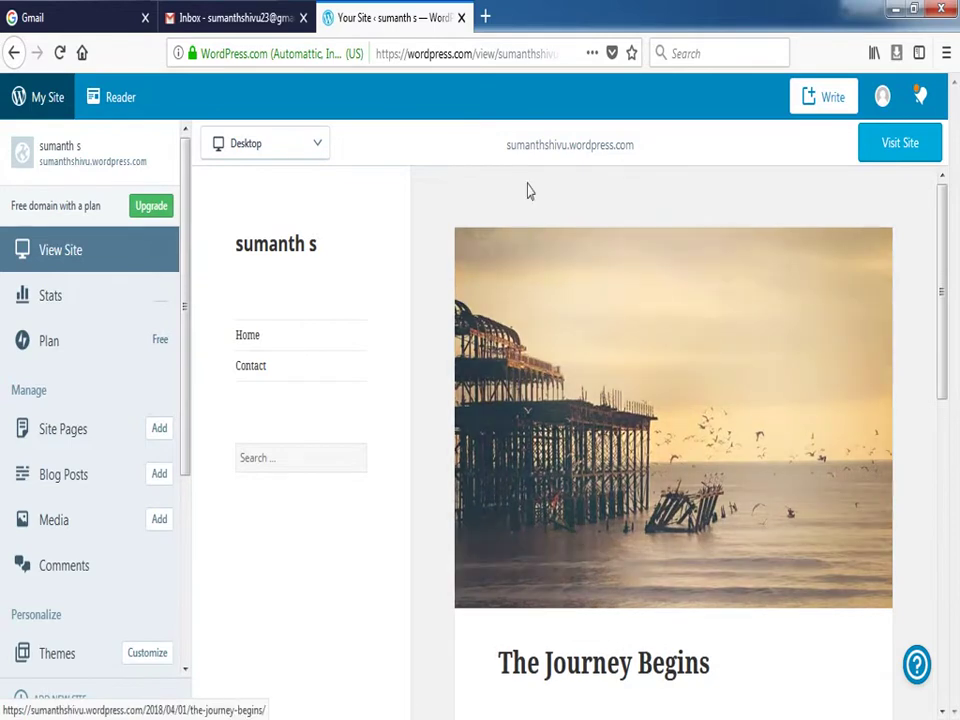
scroll(624, 497, down, 4)
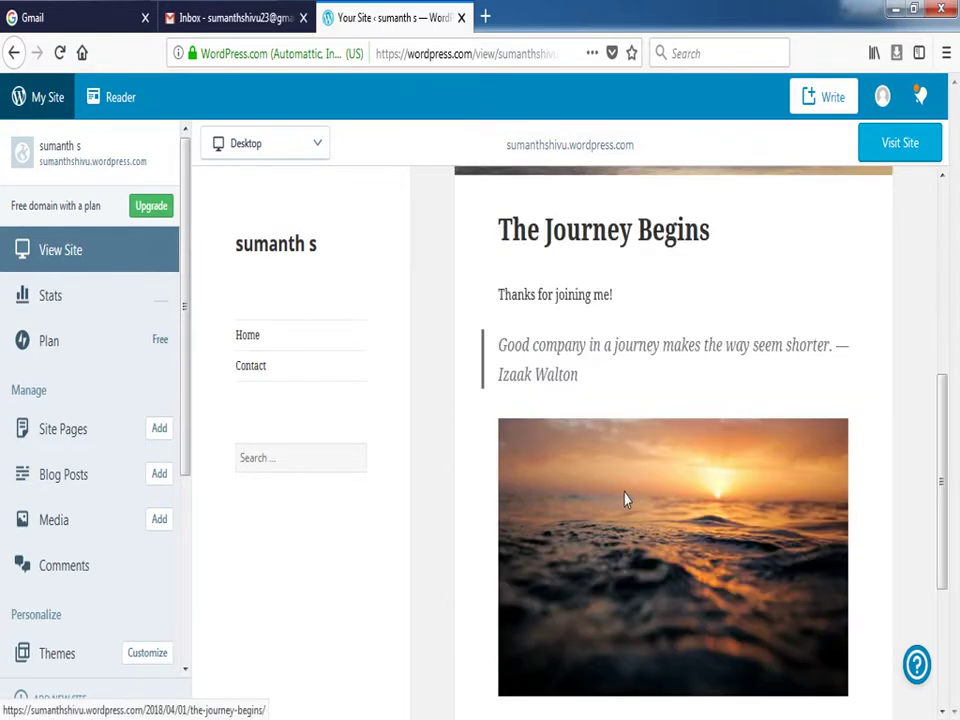
scroll(624, 494, down, 3)
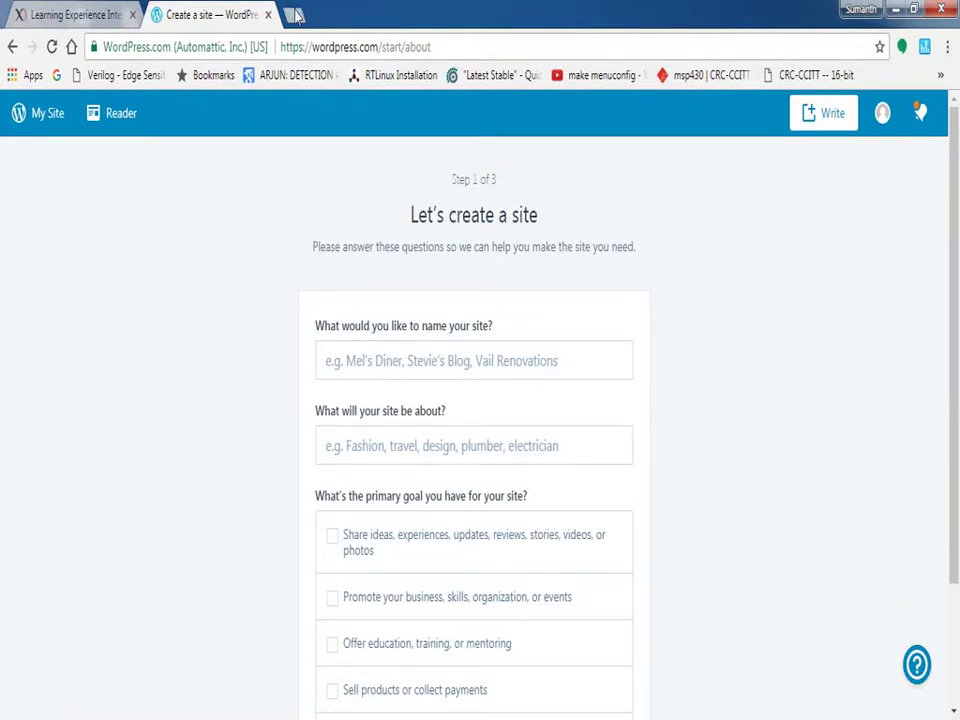
click(294, 15)
Load sumanthshivu.wordpress.com in Chrome to open the live blog's home page
text(w)
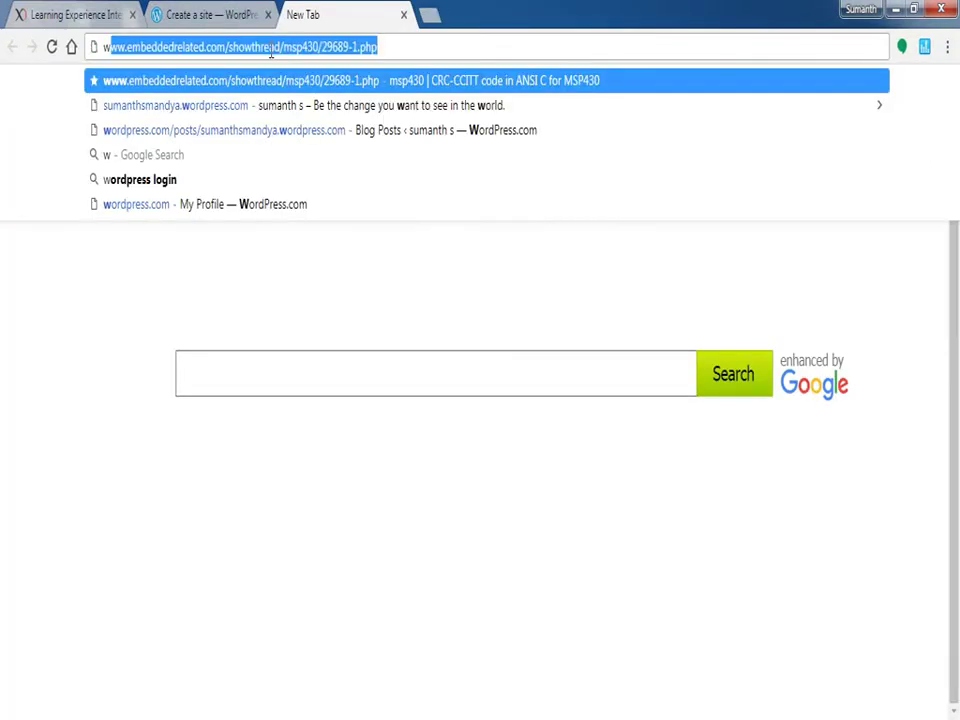
text(ww.)
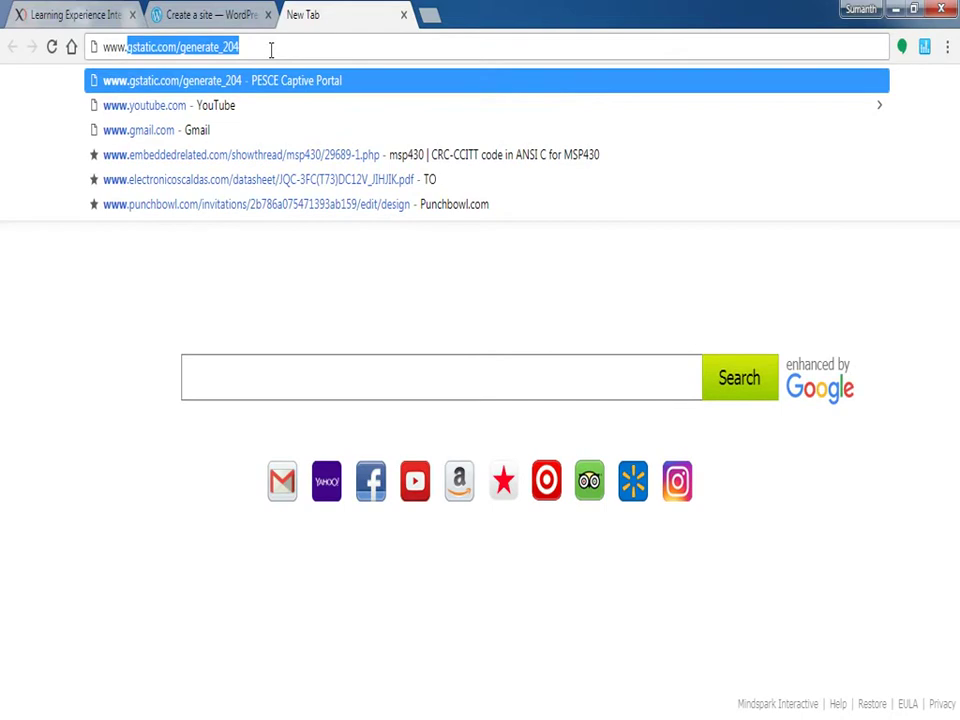
text(sumanth)
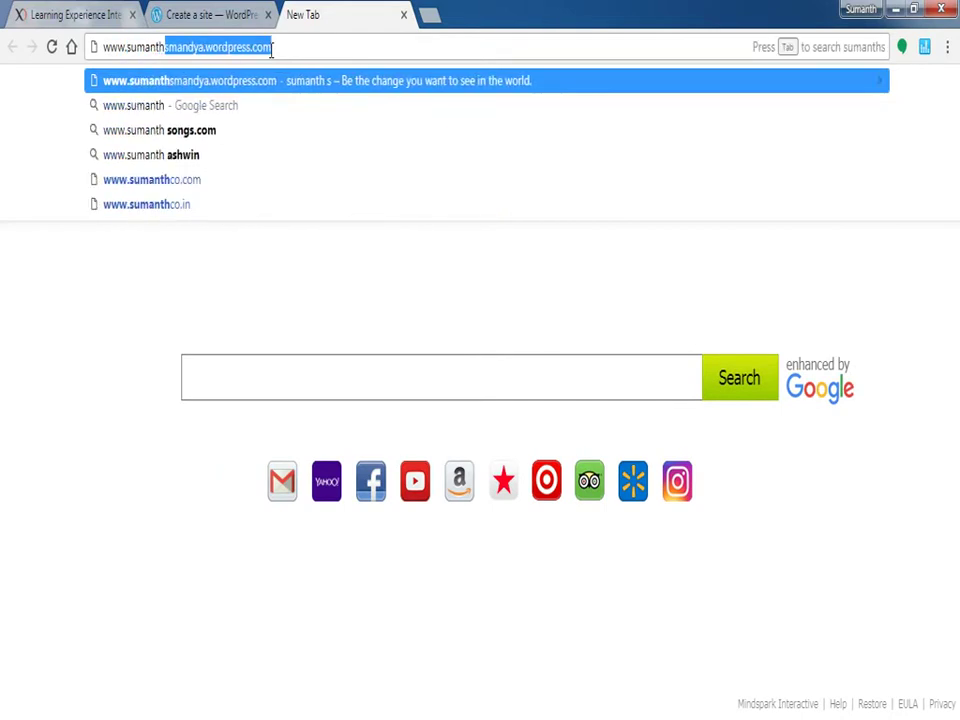
text(shivu.wordpress.com)
key(Return)
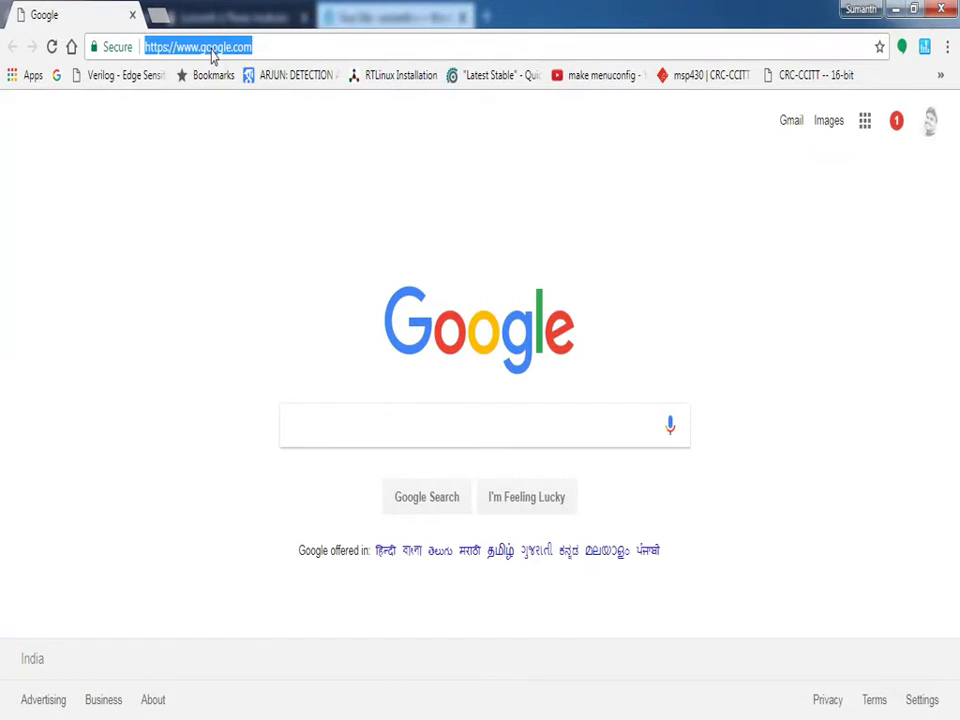
text(www)
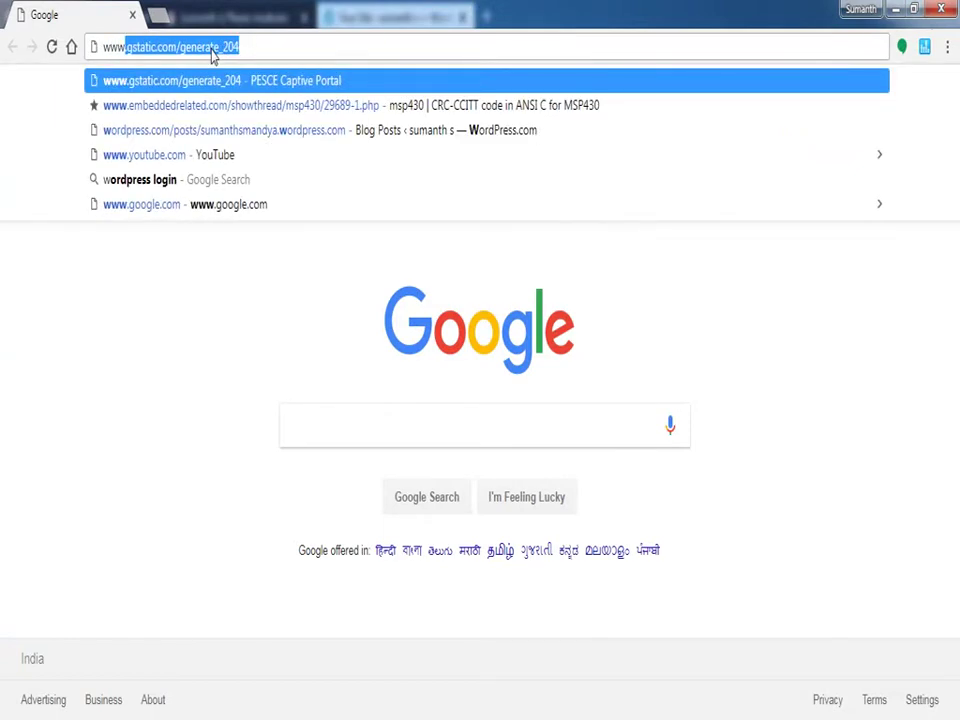
text(.sum)
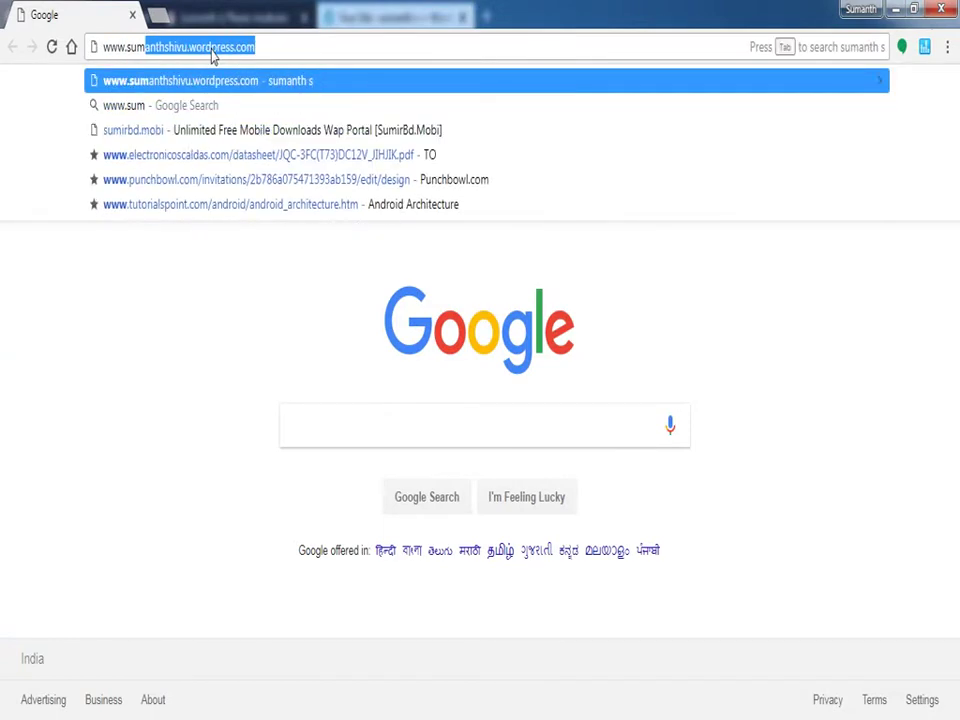
key(End)
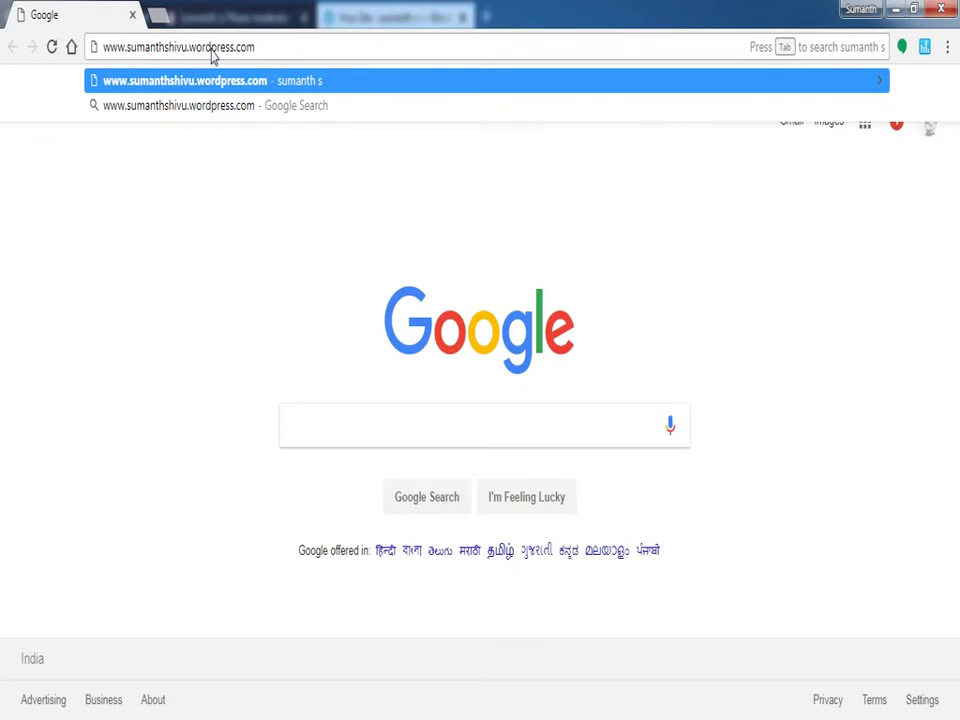
key(Return)
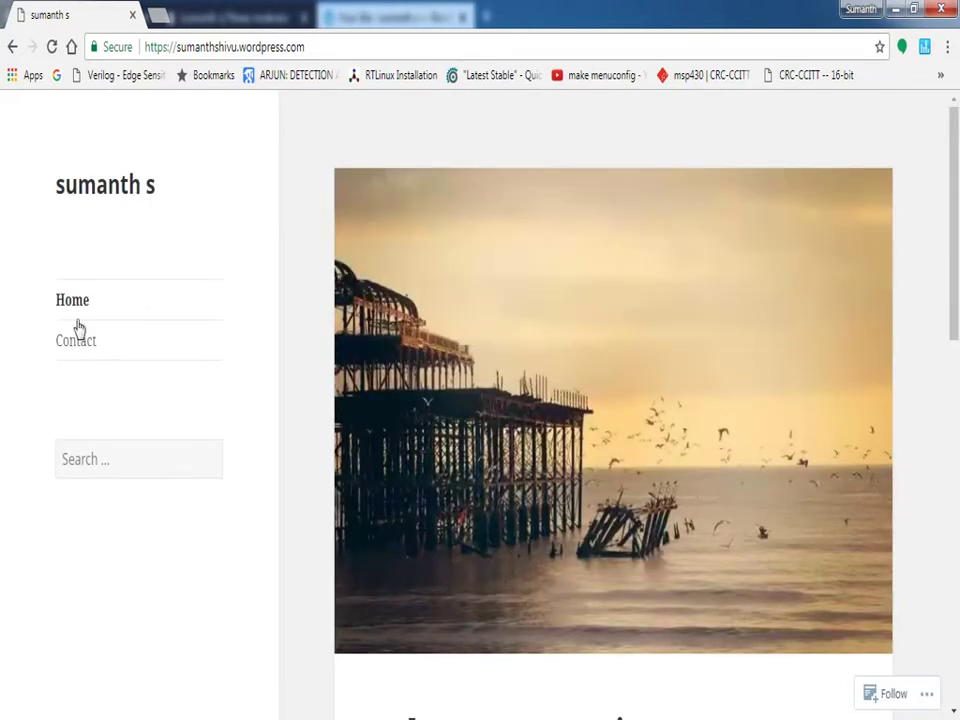
scroll(510, 326, down, 5)
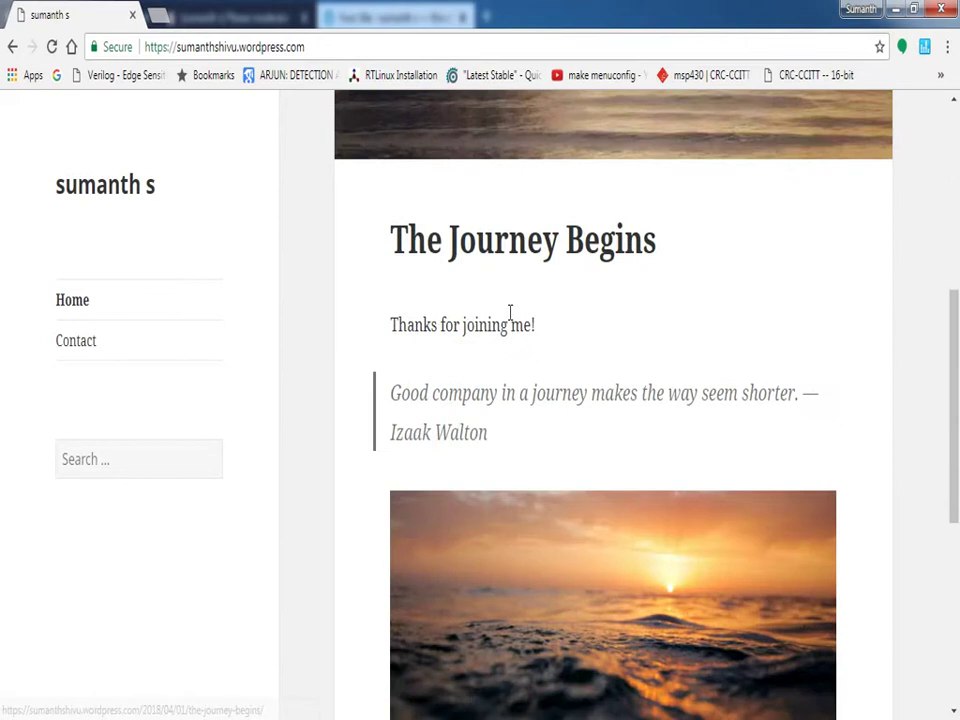
scroll(510, 319, down, 5)
scroll(672, 480, up, 3)
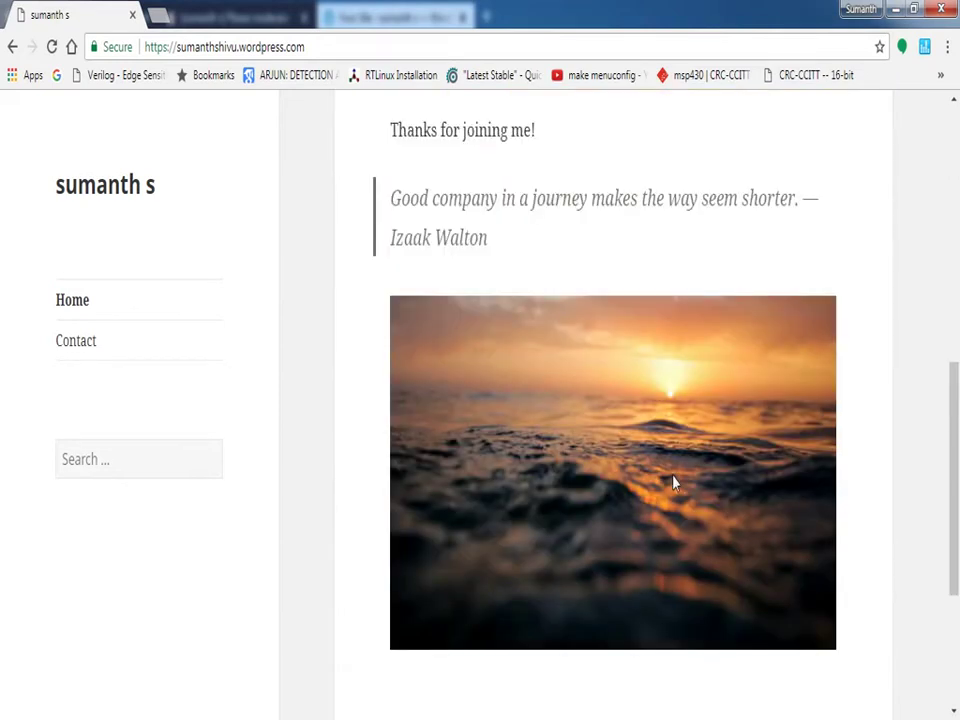
scroll(670, 476, up, 3)
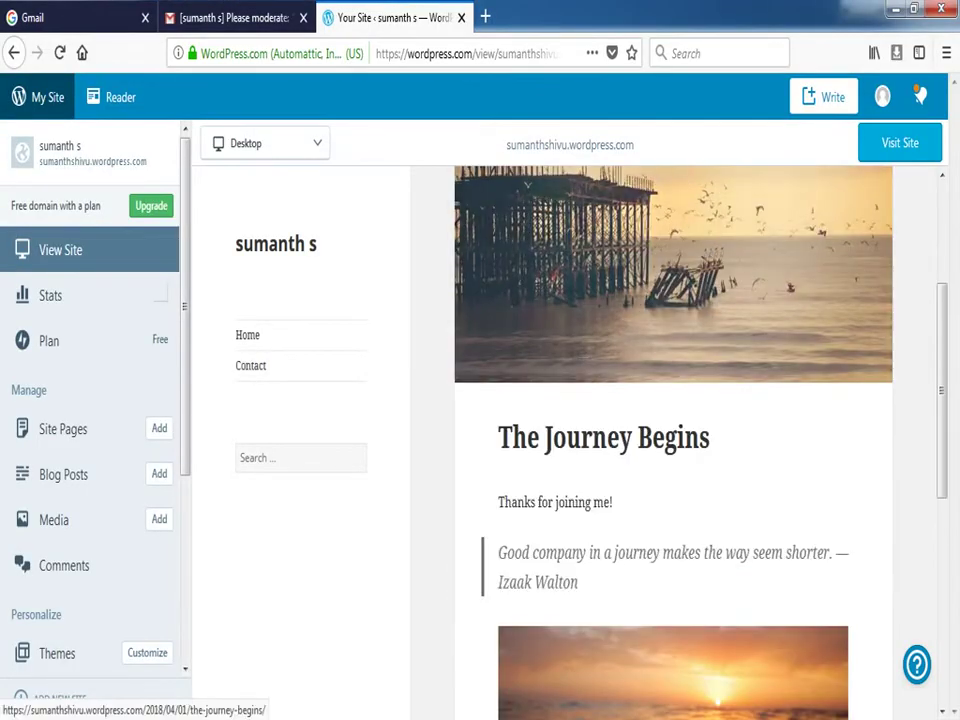
scroll(403, 561, down, 5)
scroll(403, 561, up, 5)
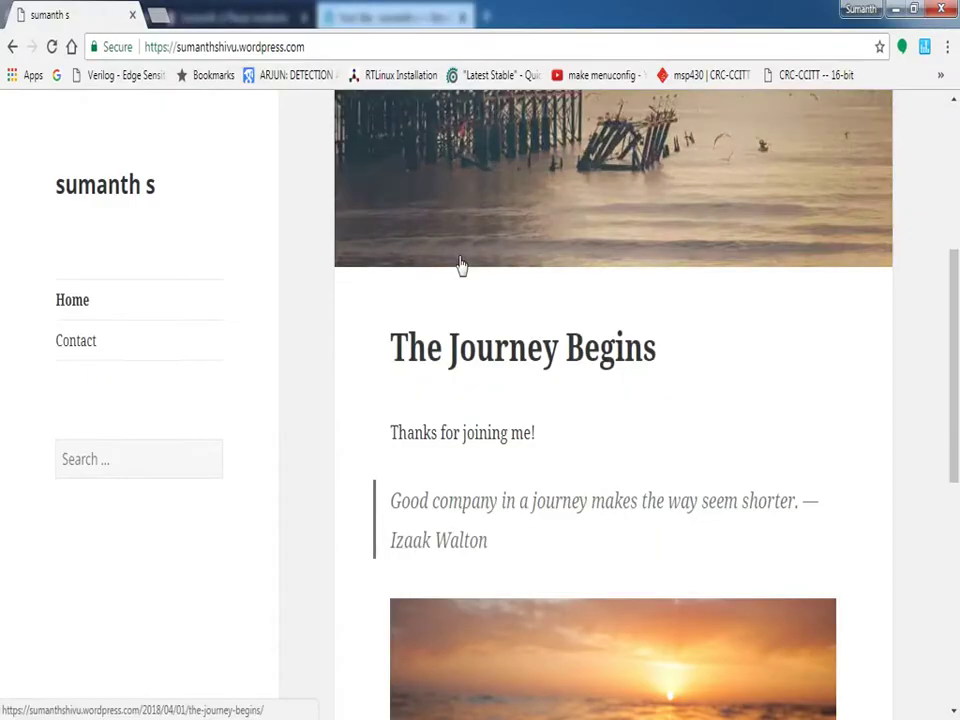
scroll(176, 274, up, 4)
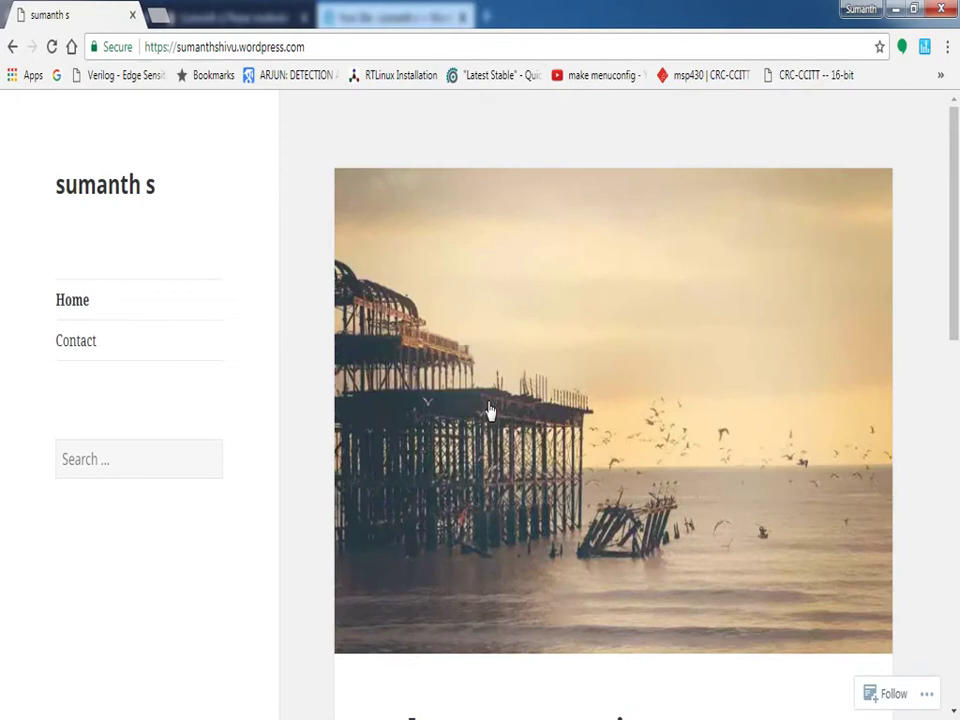
scroll(490, 410, down, 4)
scroll(490, 410, down, 8)
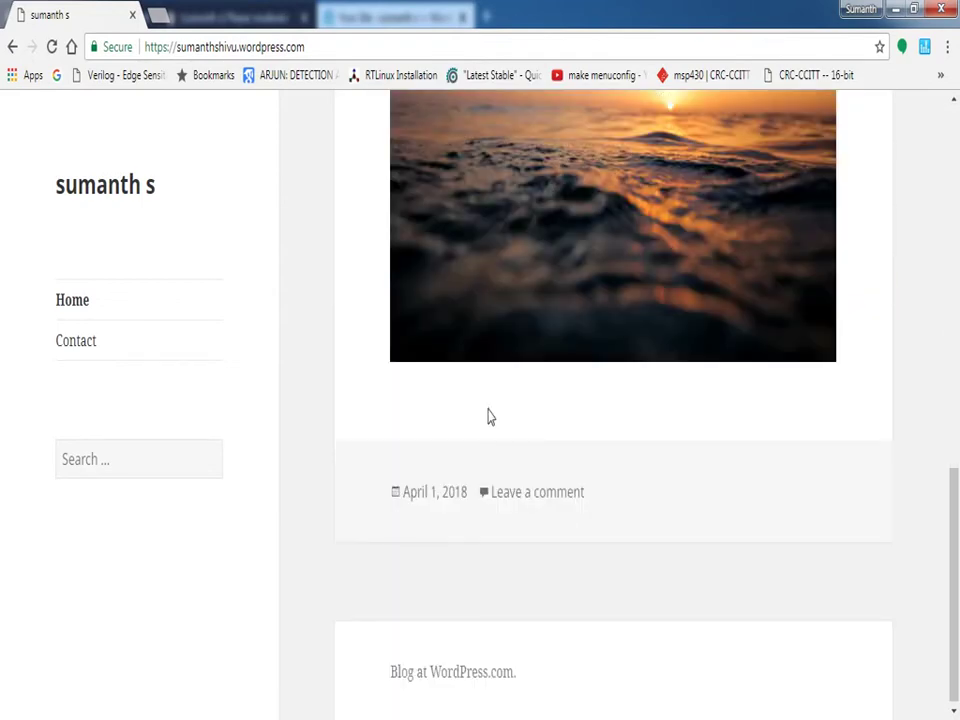
scroll(490, 416, up, 8)
scroll(490, 425, up, 3)
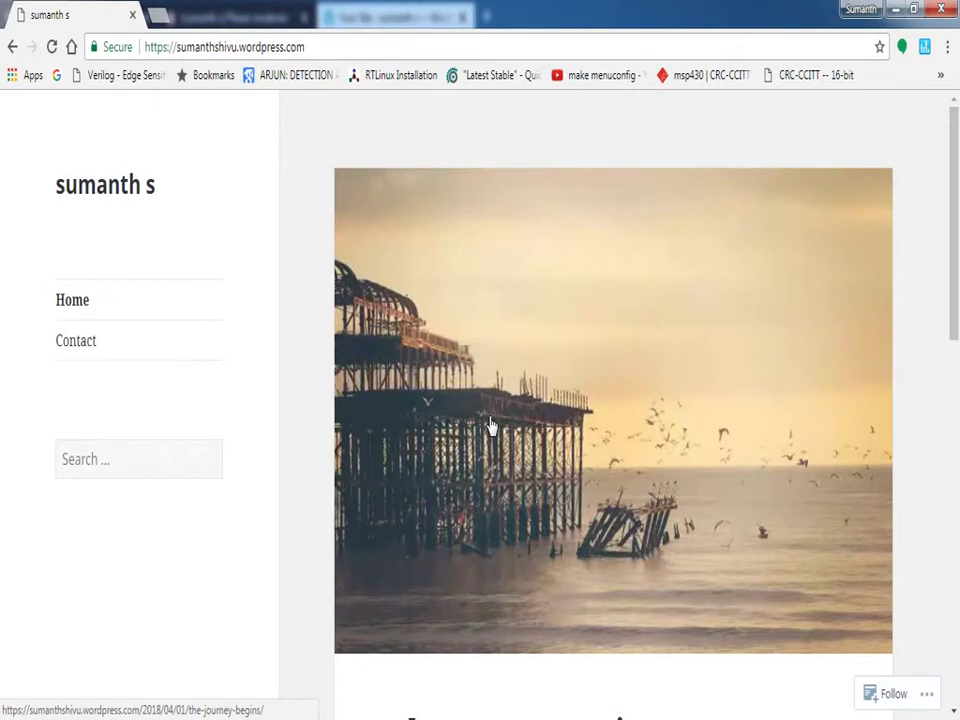
click(70, 352)
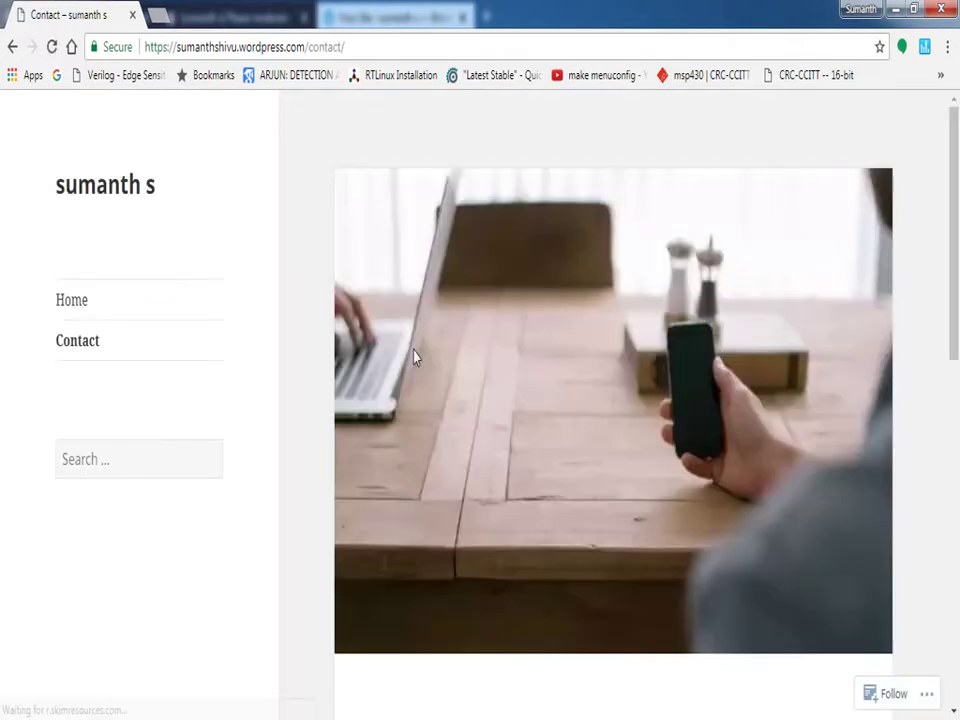
scroll(415, 357, down, 4)
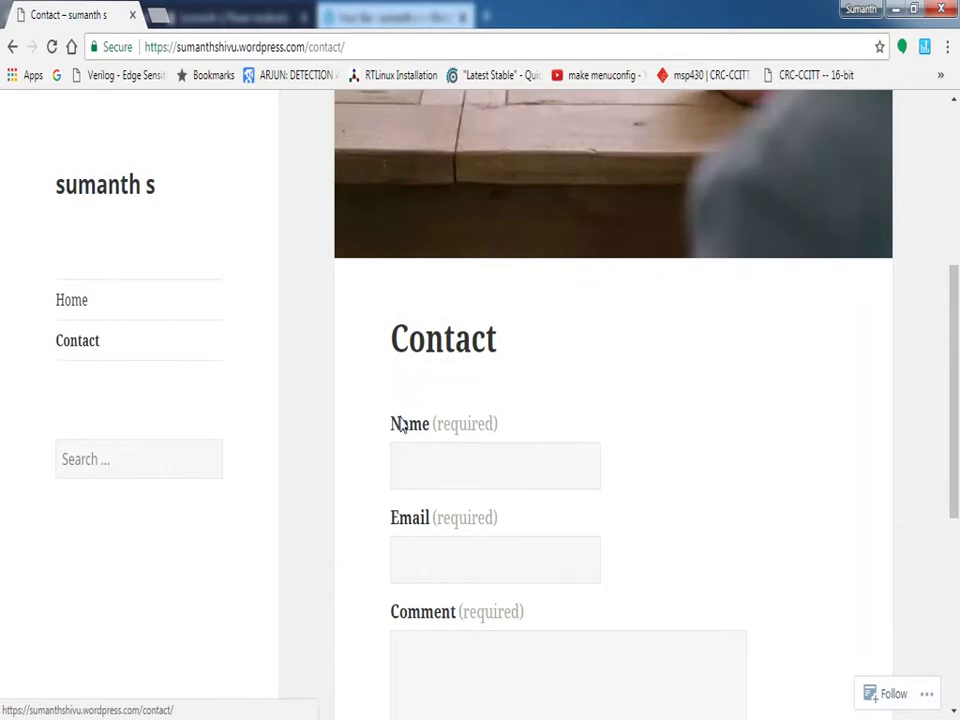
scroll(471, 240, down, 3)
scroll(391, 568, up, 2)
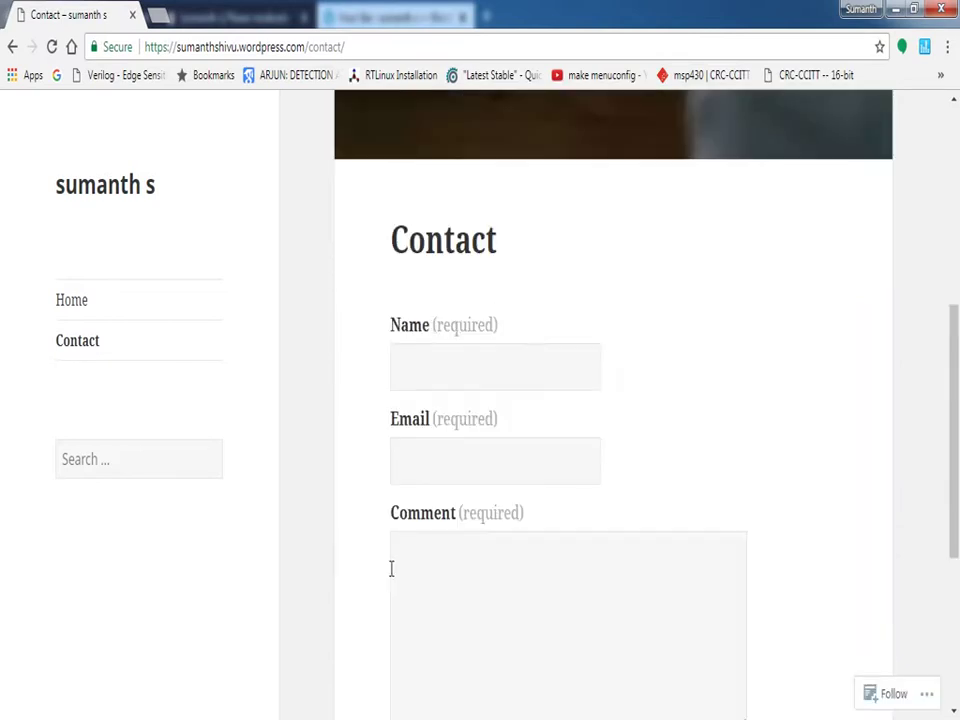
scroll(508, 557, down, 1)
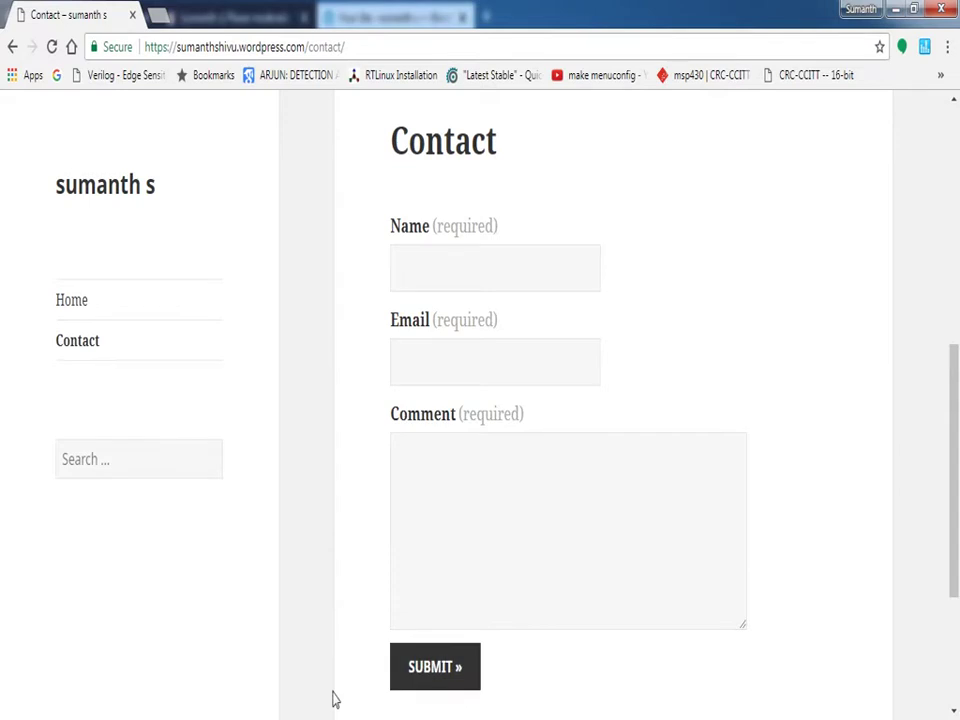
click(66, 303)
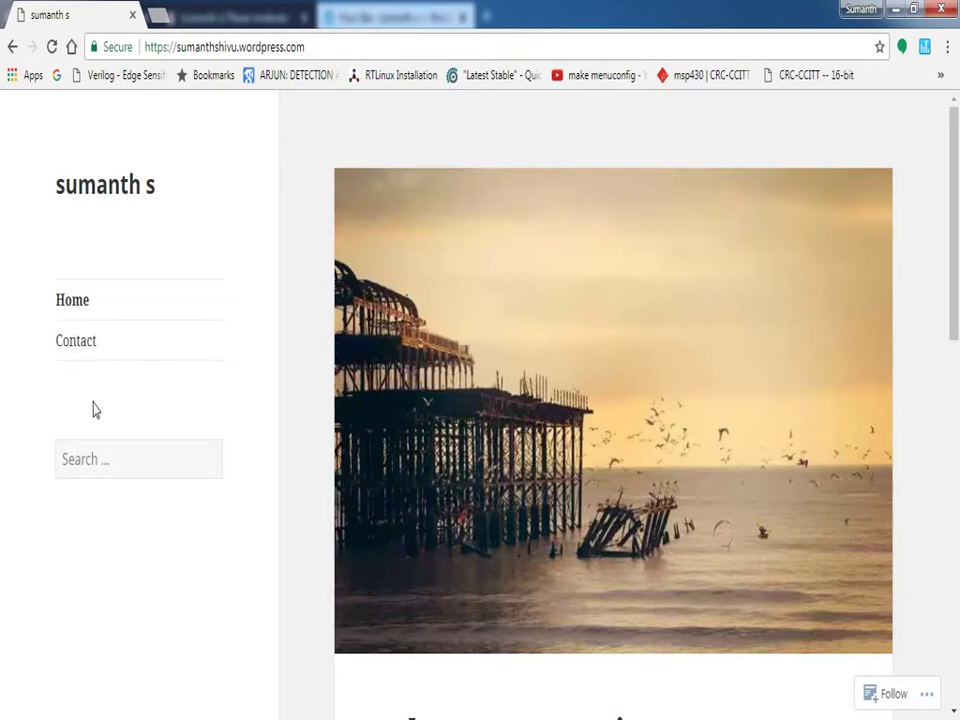
key(alt+Tab)
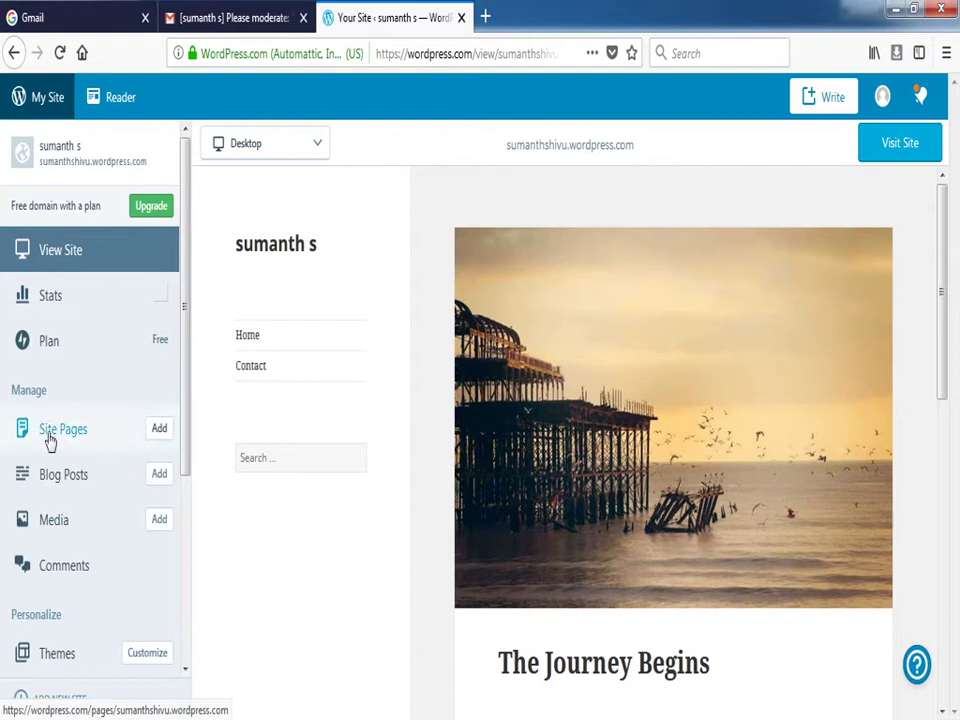
Start a new blog post draft and title it 'Discussion'
click(159, 481)
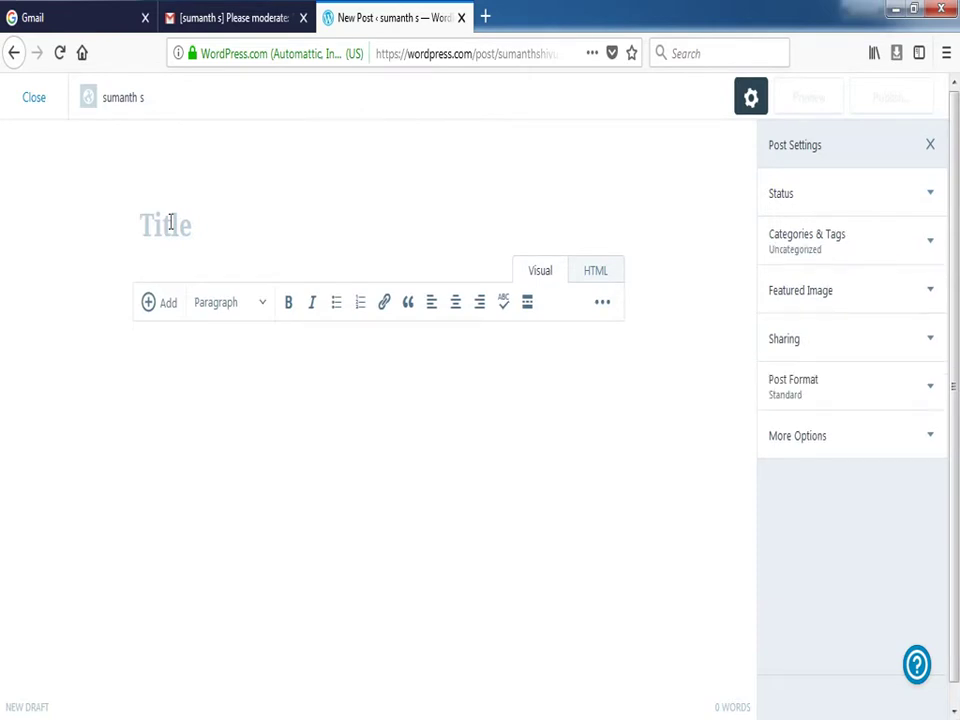
text(Dis)
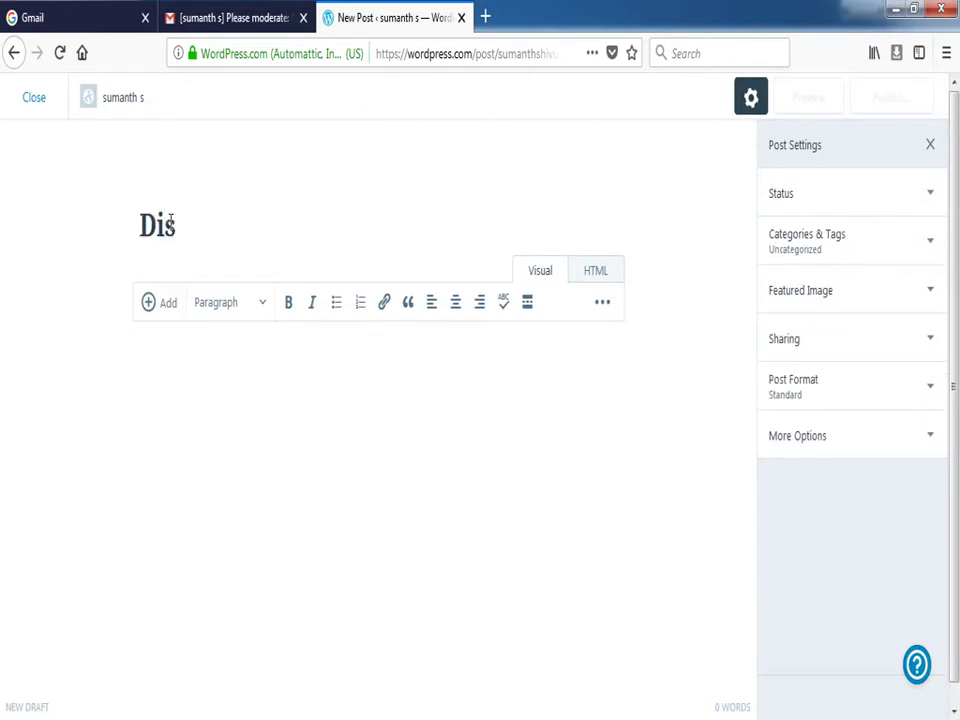
text(cussion)
Write the body 'how we can improve online teaching' and bring up the pre-publish check
click(180, 374)
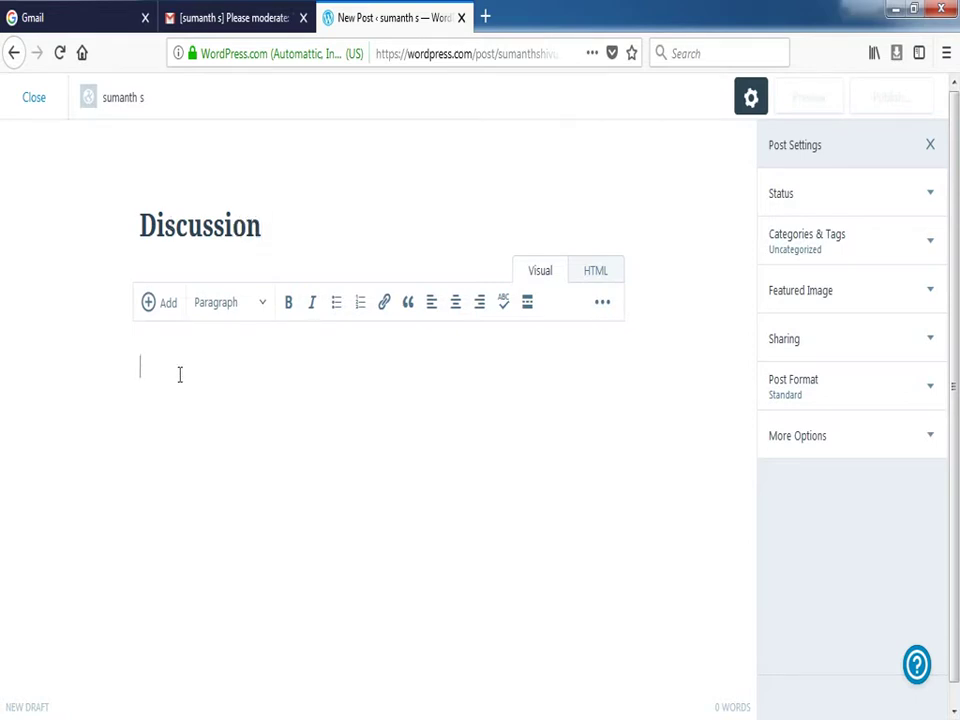
text(how to)
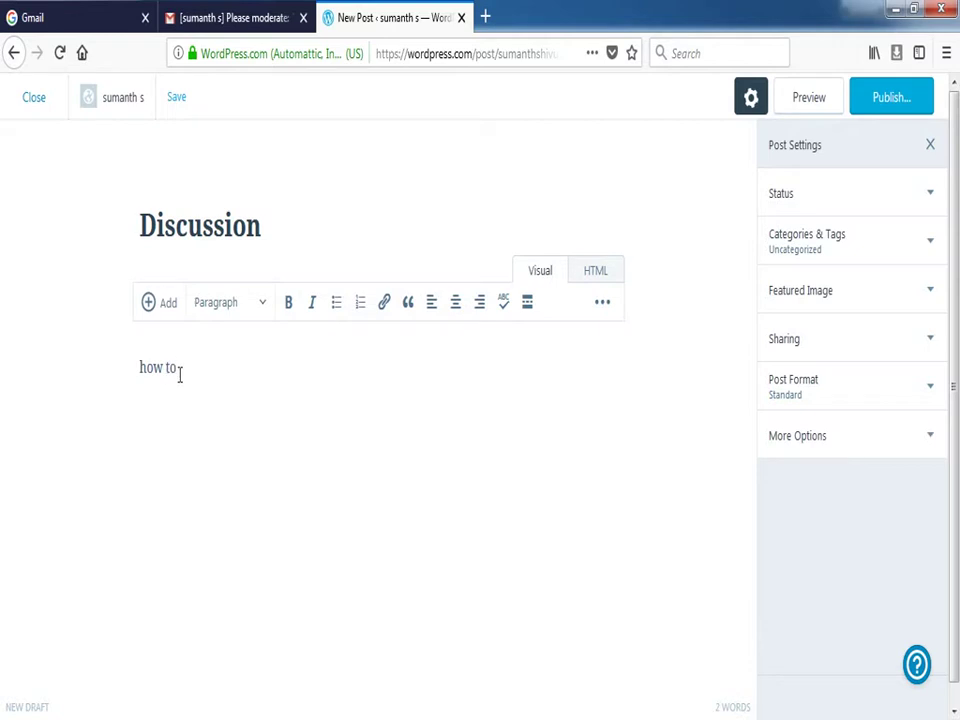
key(BackSpace)
key(BackSpace)
text(we can impro)
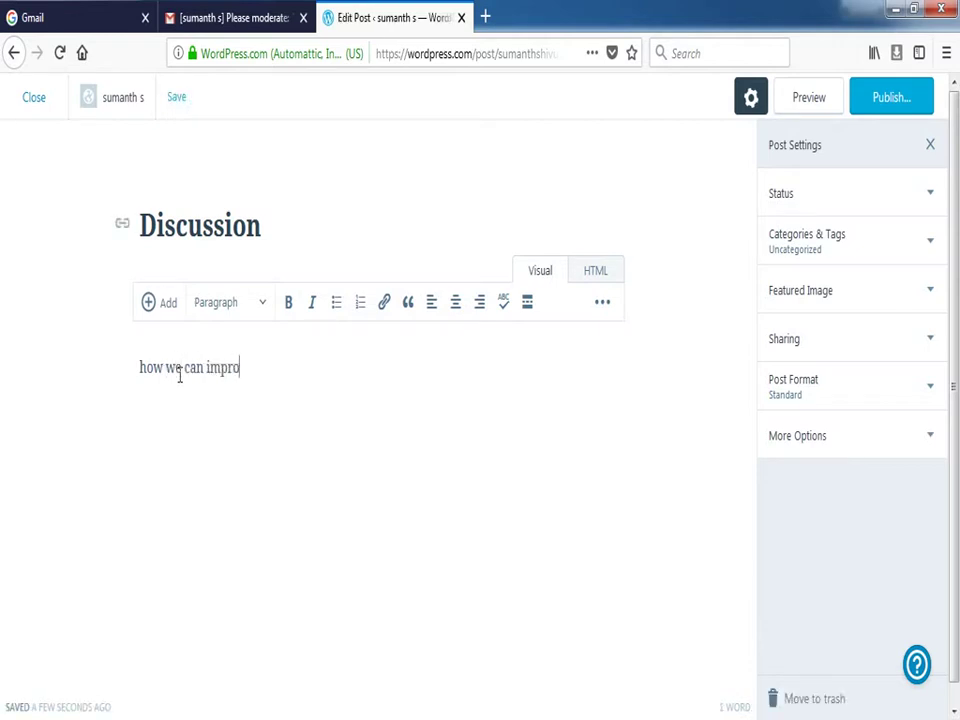
text(ve online tea)
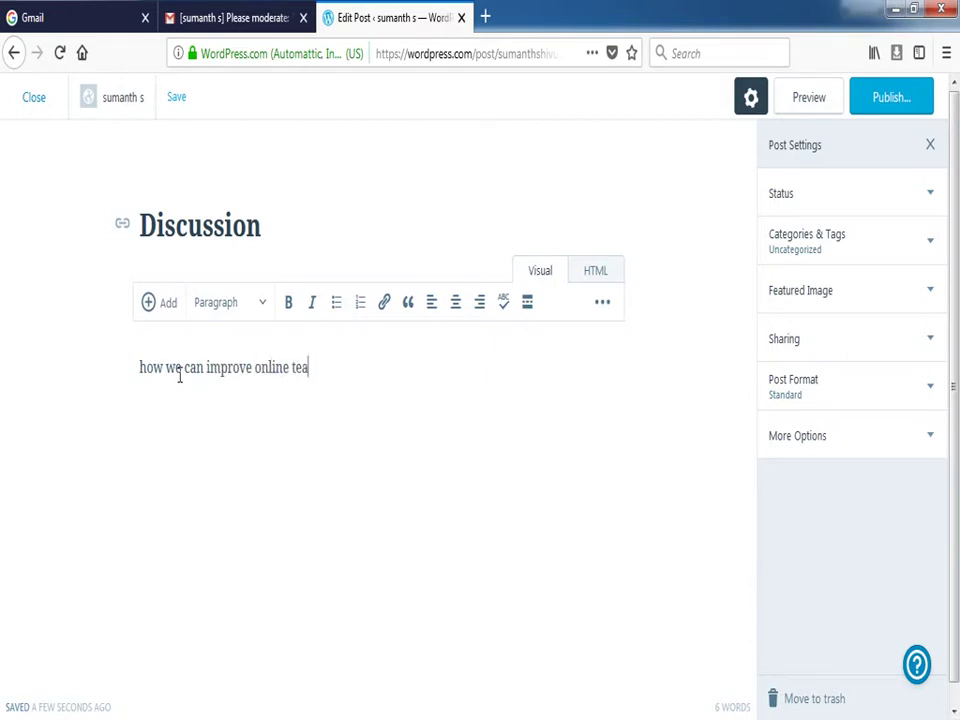
text(ching)
scroll(335, 470, down, 1)
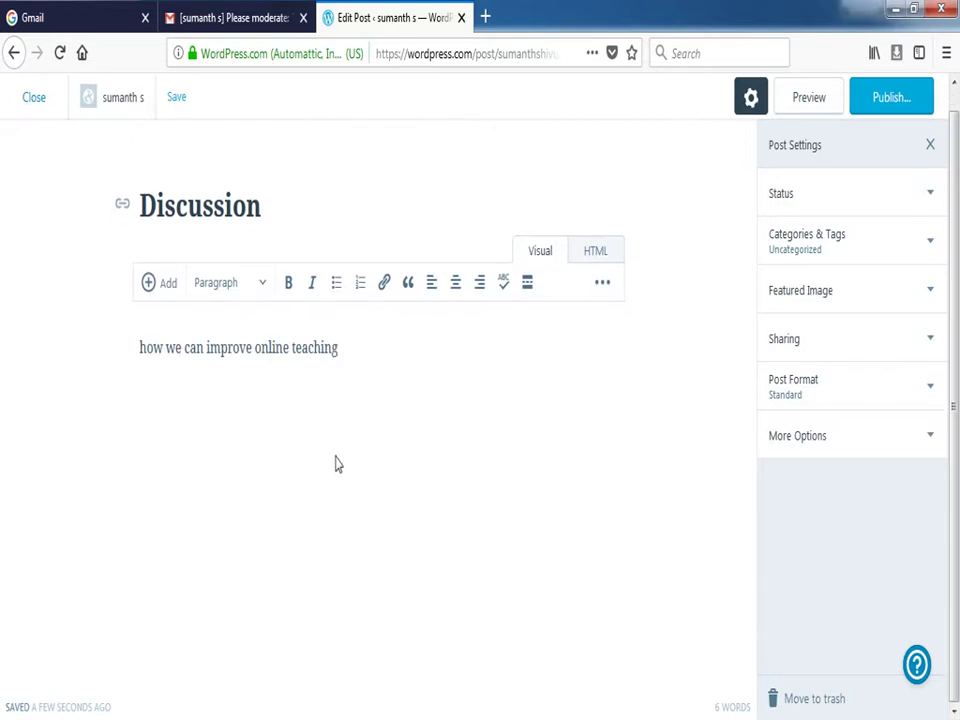
scroll(335, 464, up, 1)
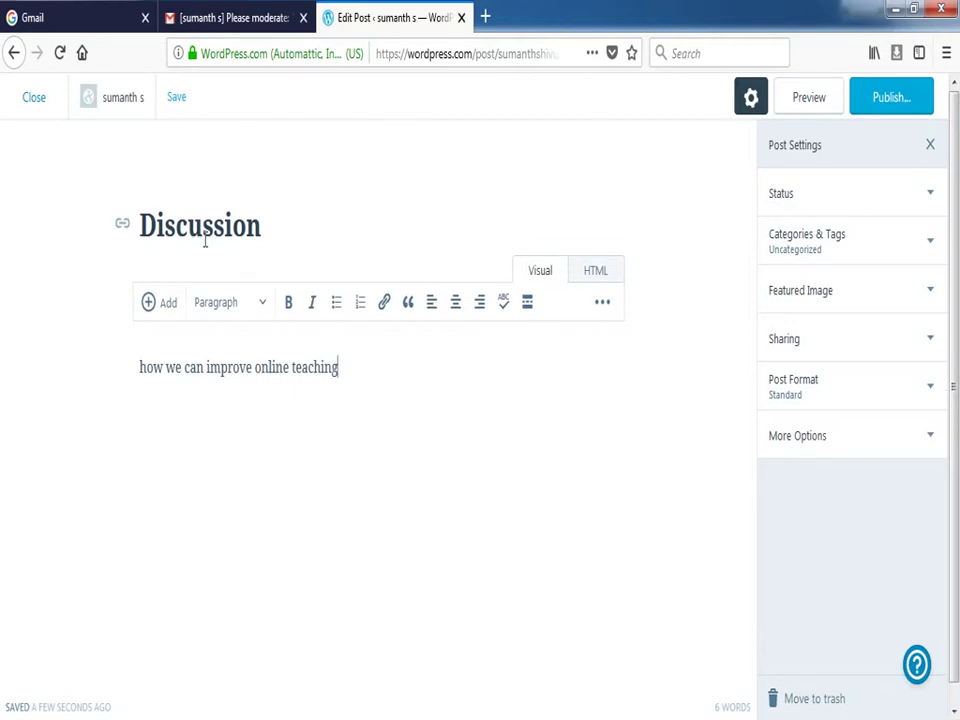
click(889, 98)
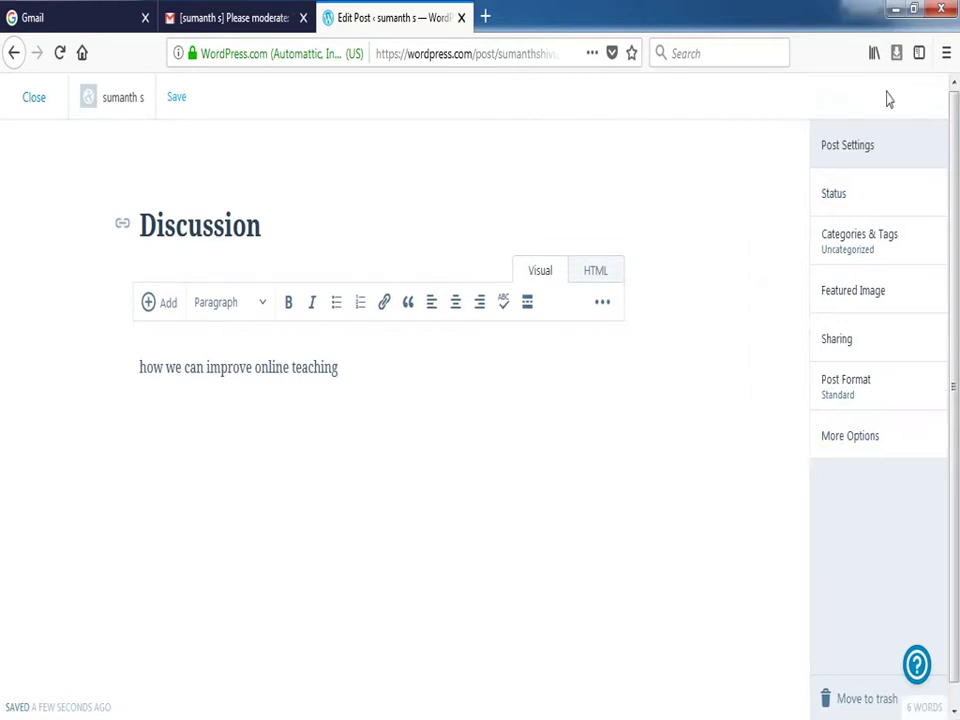
Publish the Discussion post, minimise ShareX and Any Video Converter, and reload the live blog
click(889, 106)
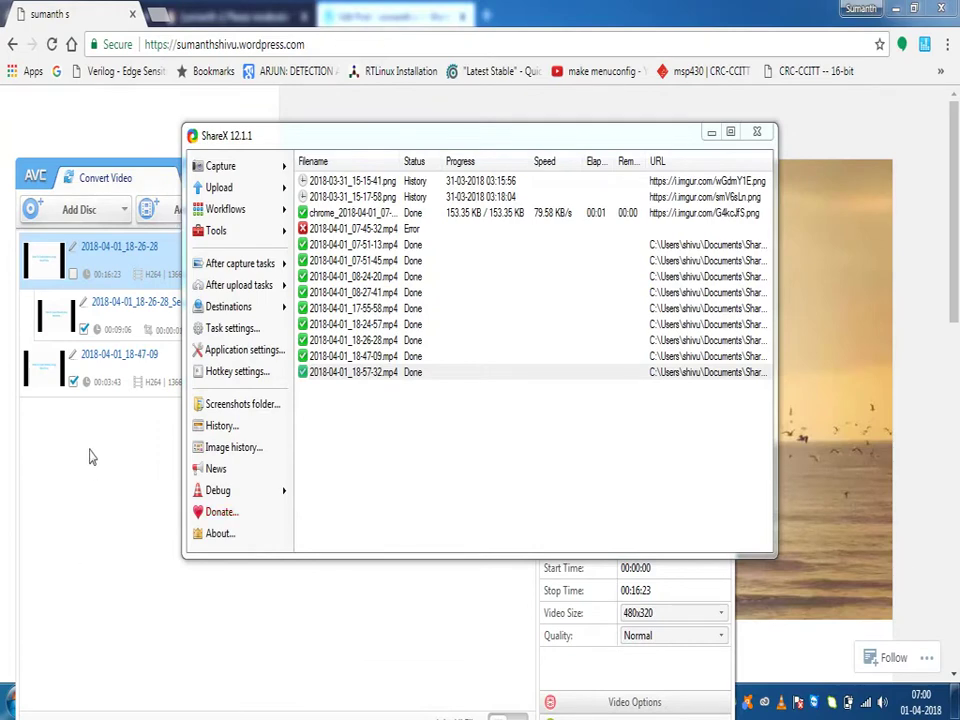
click(711, 134)
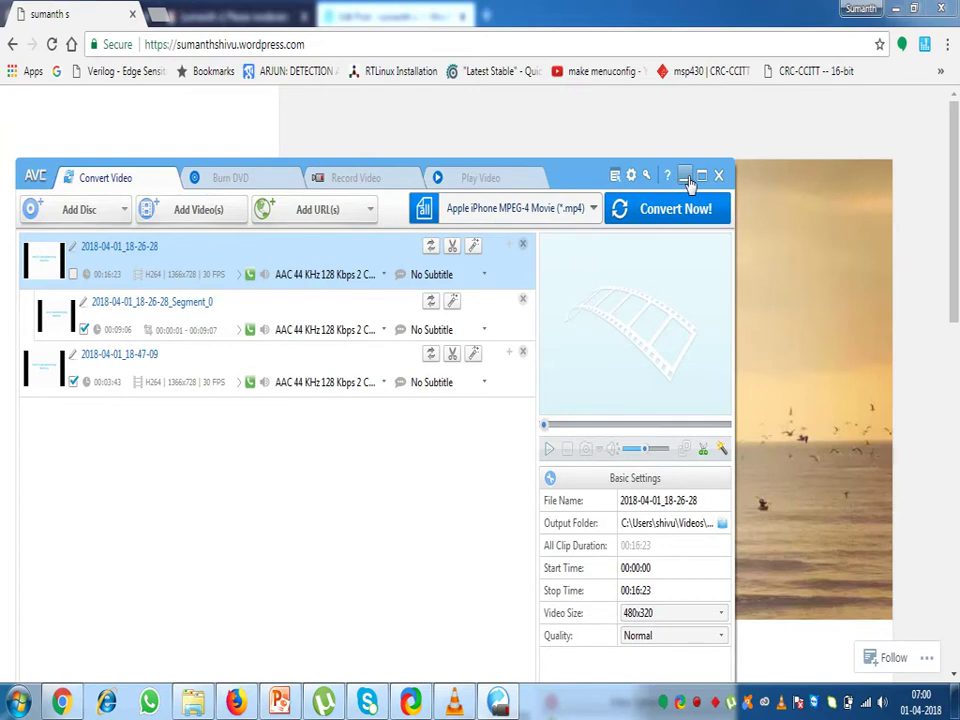
click(686, 177)
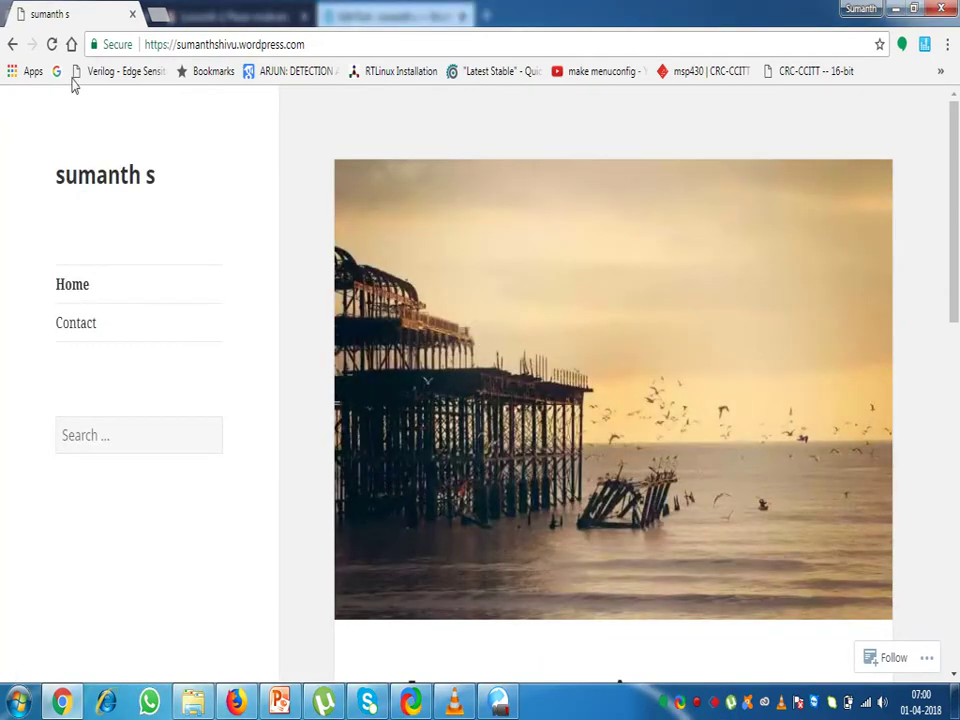
click(52, 44)
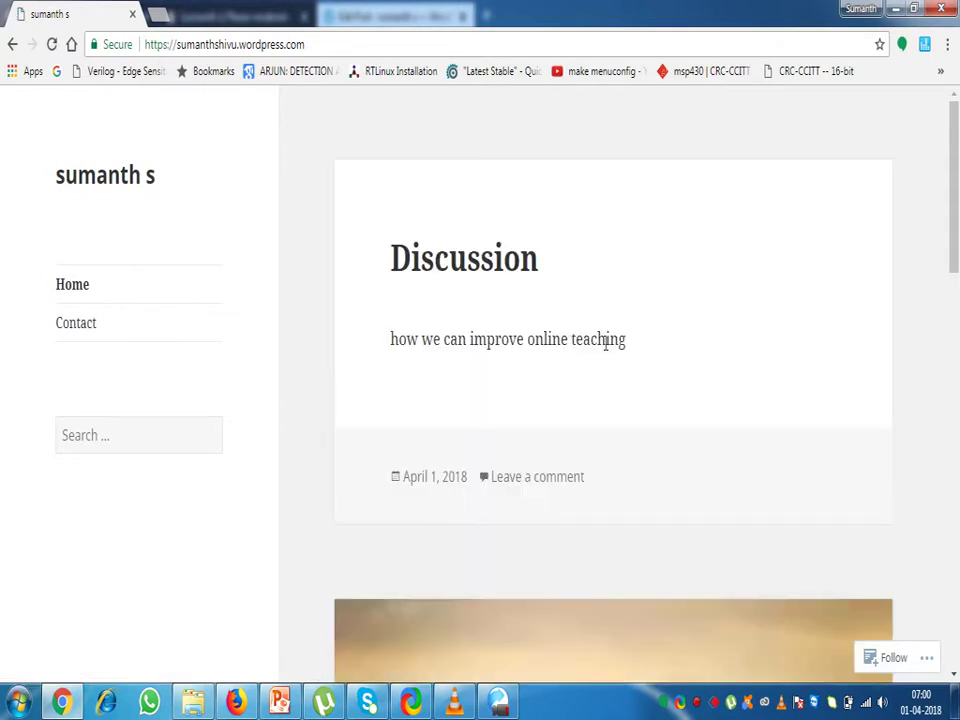
Scroll to the Discussion post on the blog and open its 'Leave a comment' page
scroll(480, 330, down, 3)
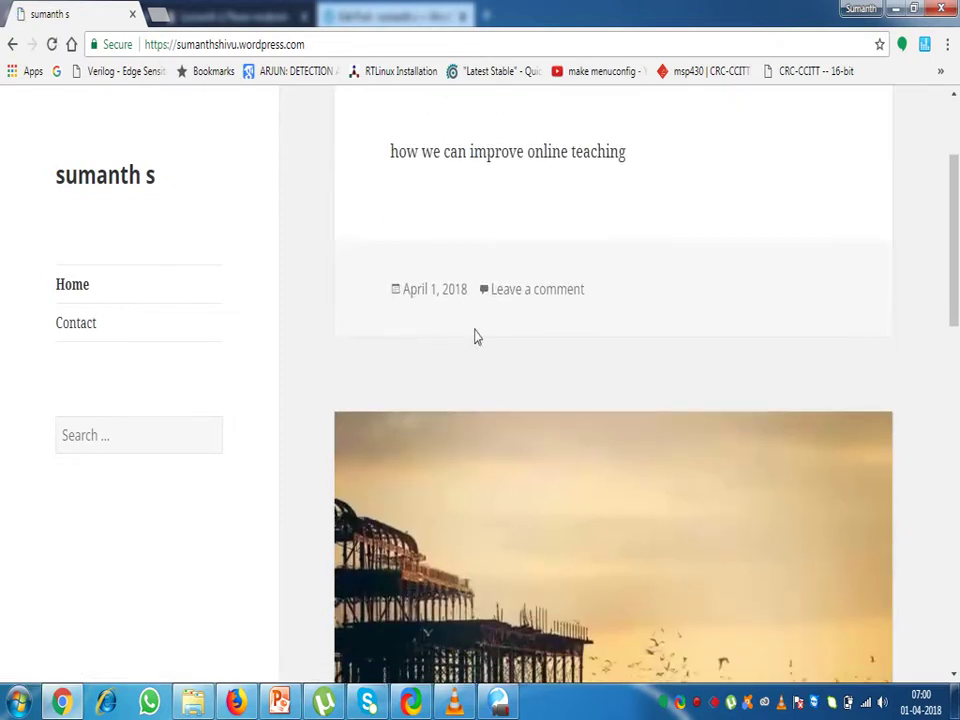
scroll(476, 337, down, 4)
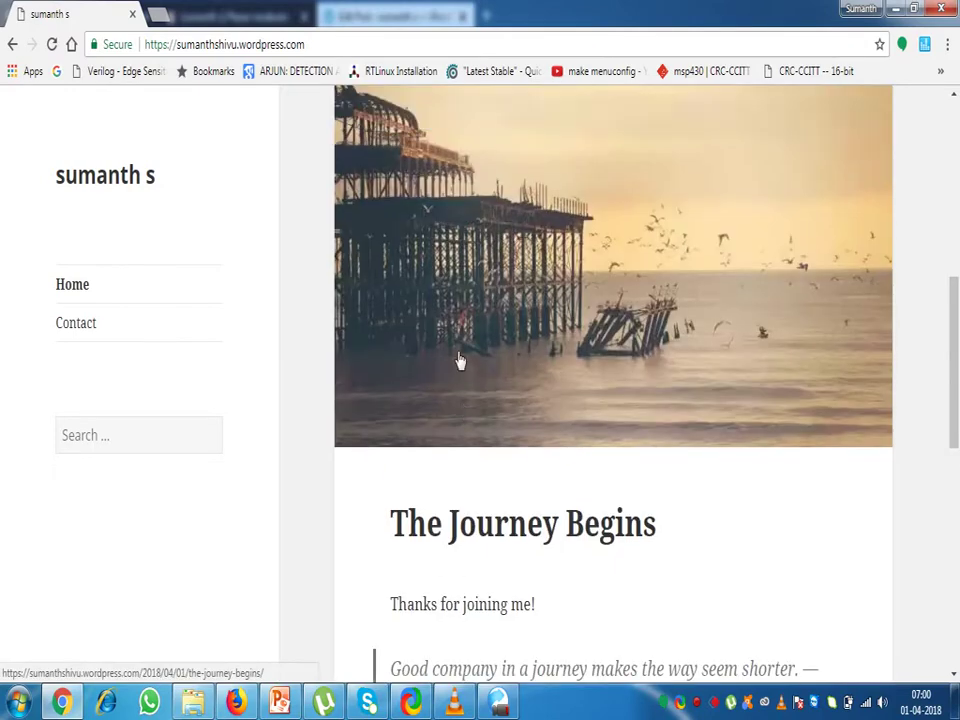
scroll(455, 355, up, 6)
scroll(431, 330, up, 2)
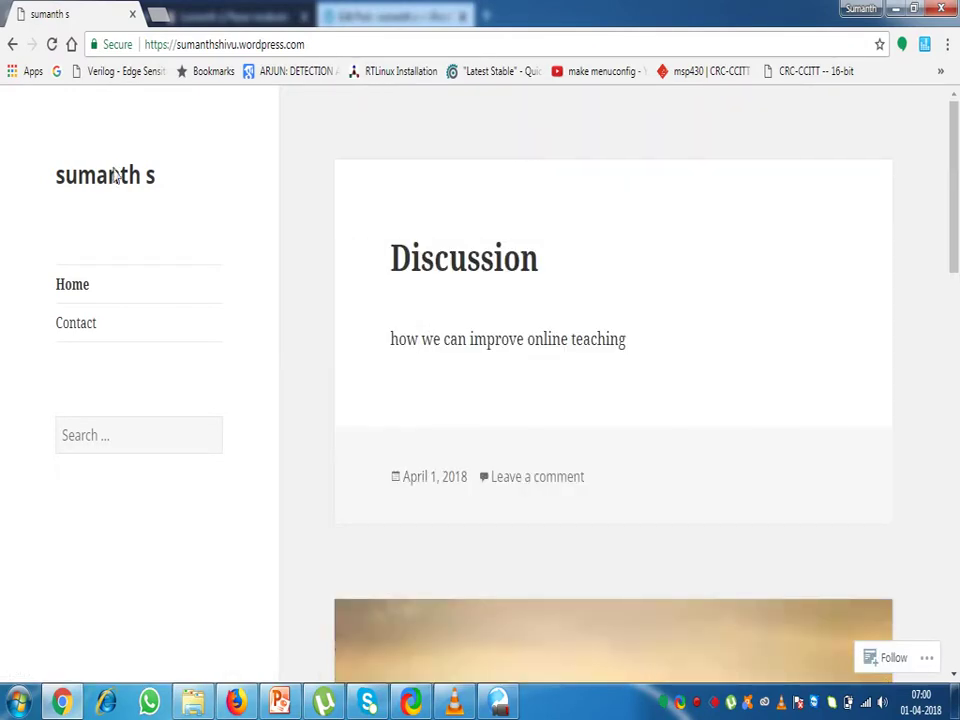
scroll(515, 462, down, 1)
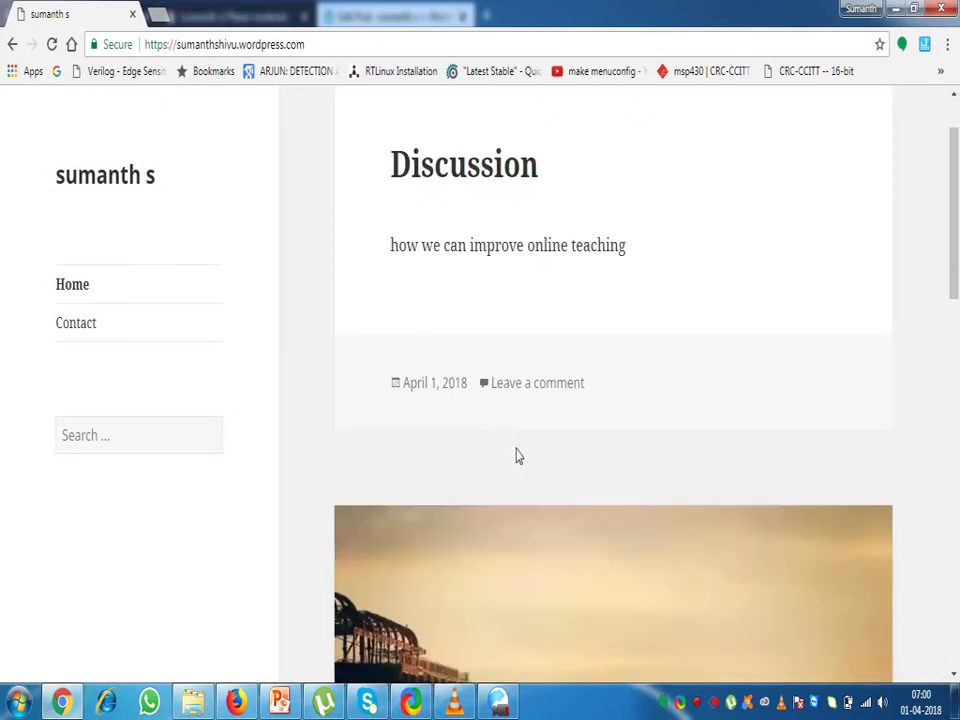
click(528, 392)
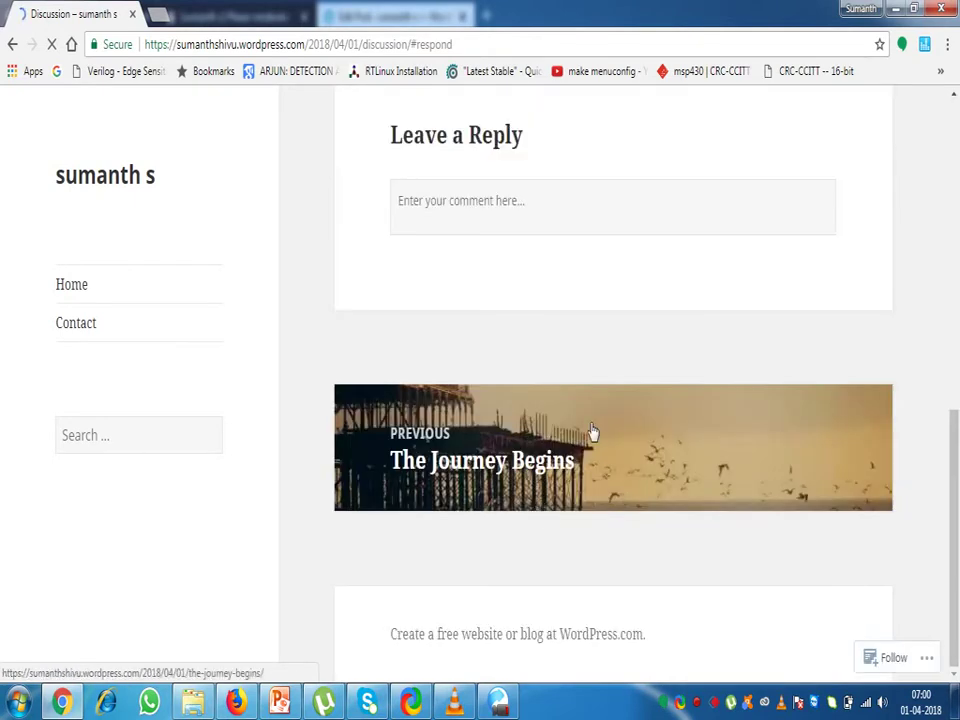
Post the comment 'try to create video lecturing less than 15 min' on the Discussion post
scroll(475, 340, up, 3)
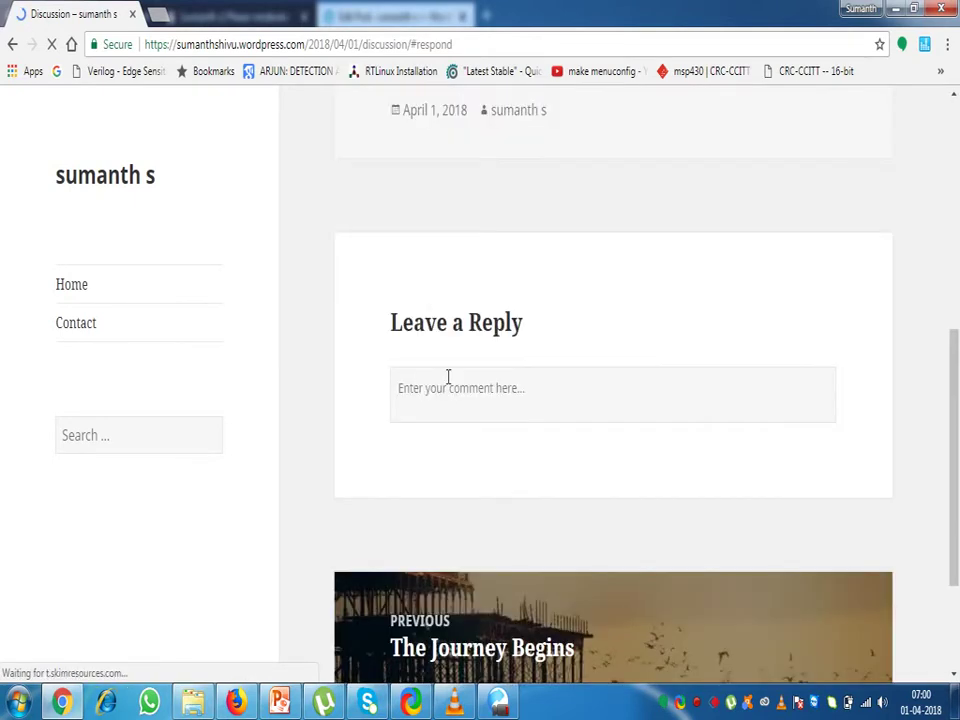
click(441, 398)
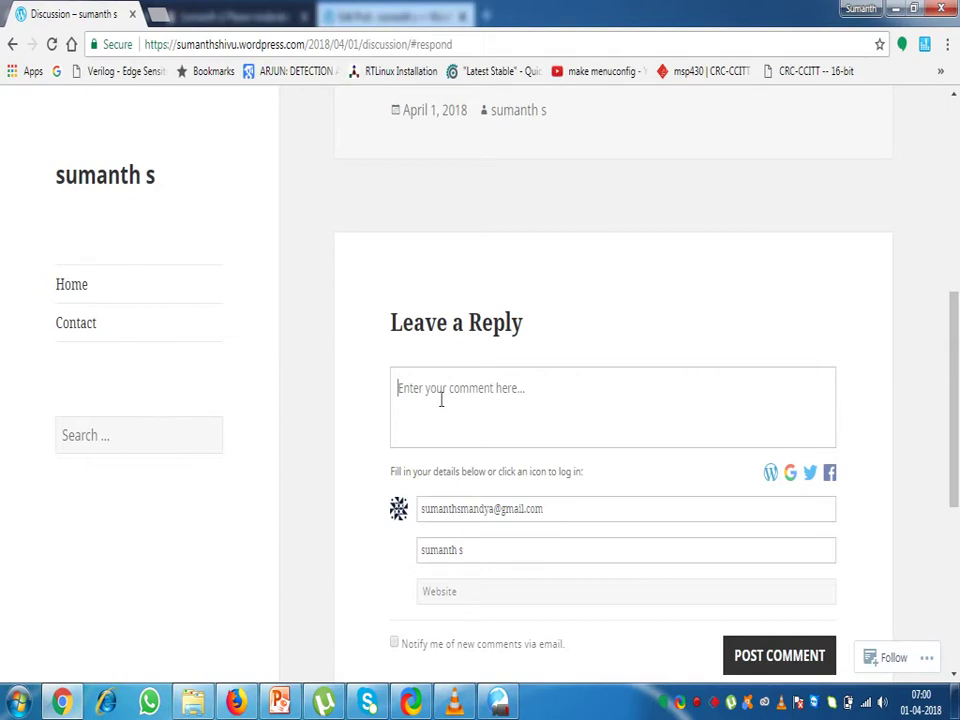
text(try)
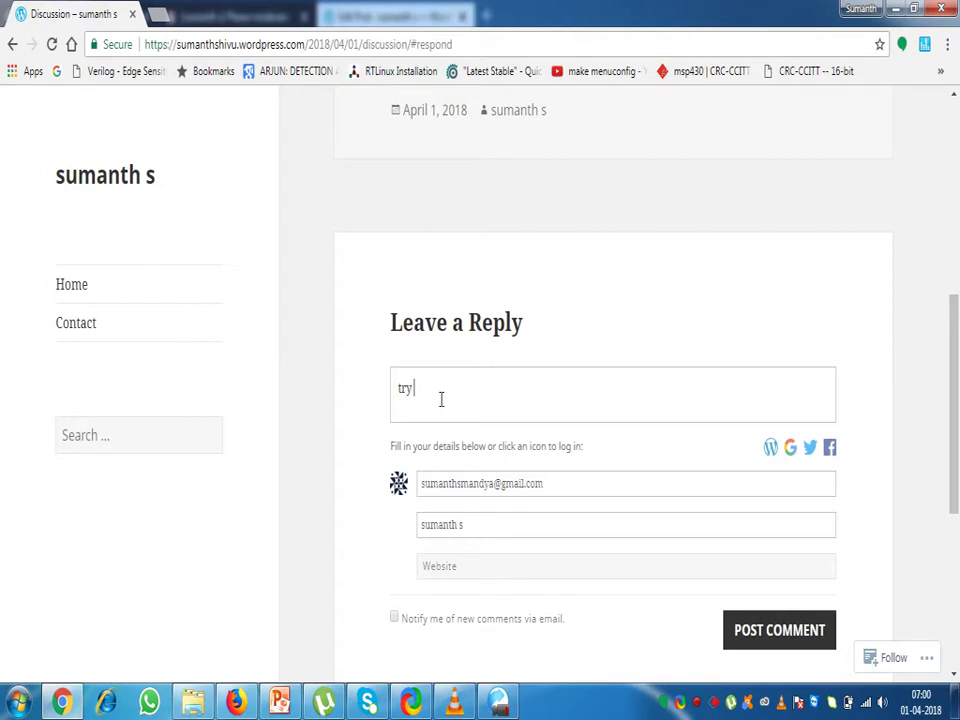
text( to crea)
text(te)
text(uring less than 15 min)
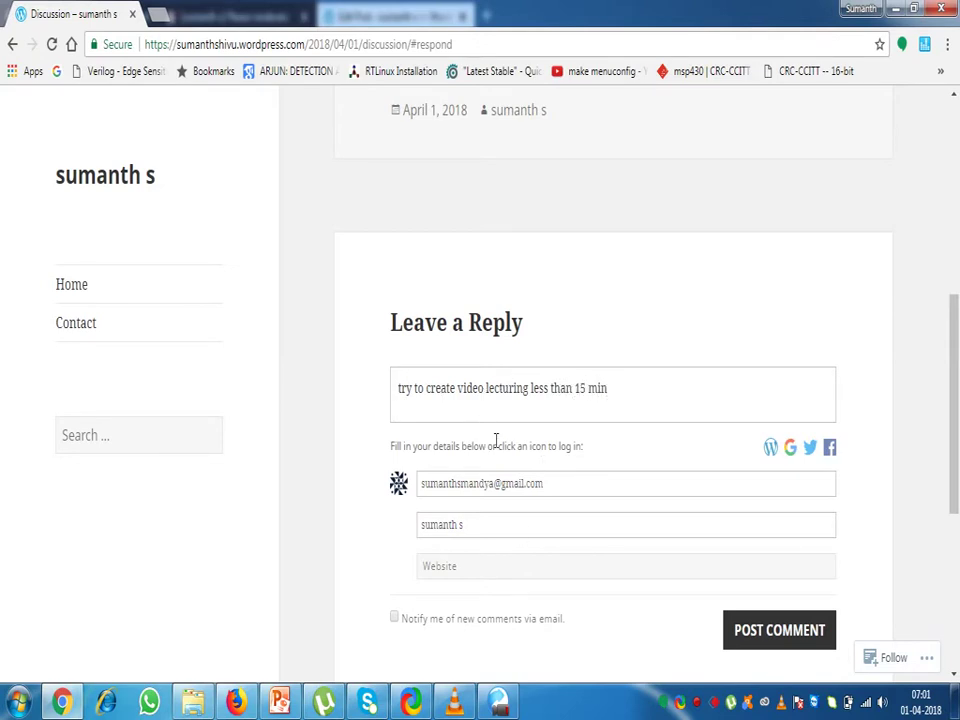
scroll(493, 442, down, 1)
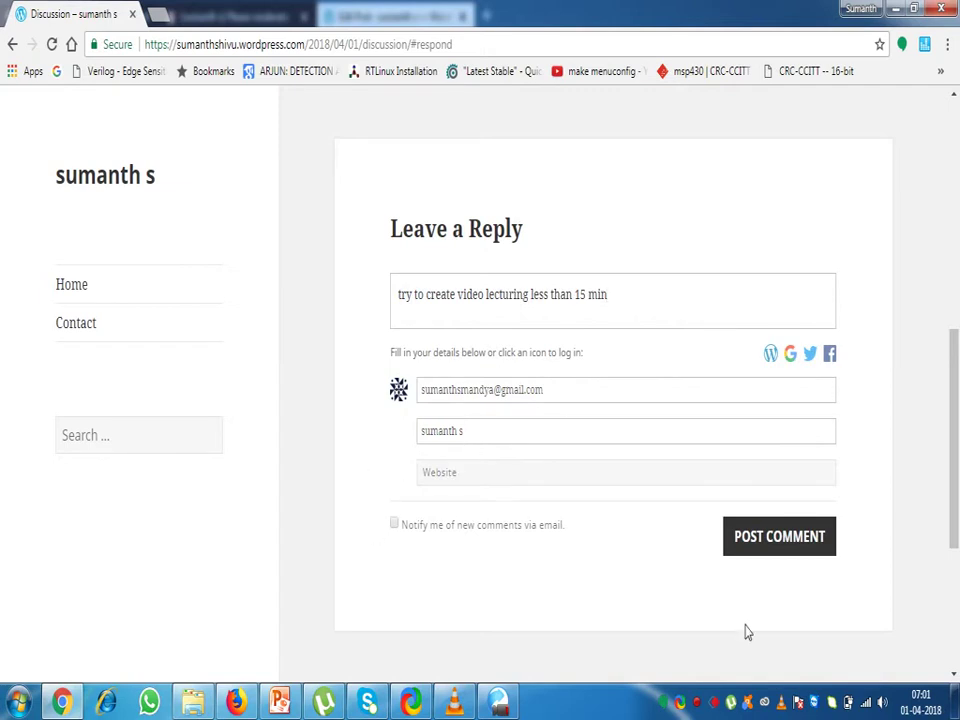
click(768, 540)
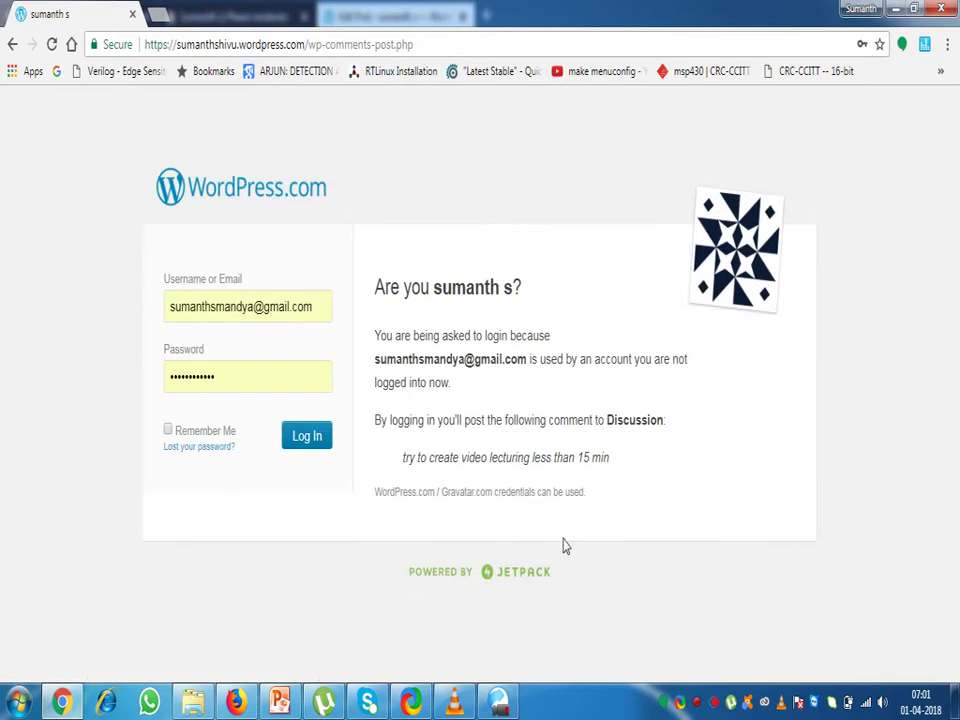
Log in so the comment posts, then scroll the Discussion post to see it awaiting moderation
click(309, 447)
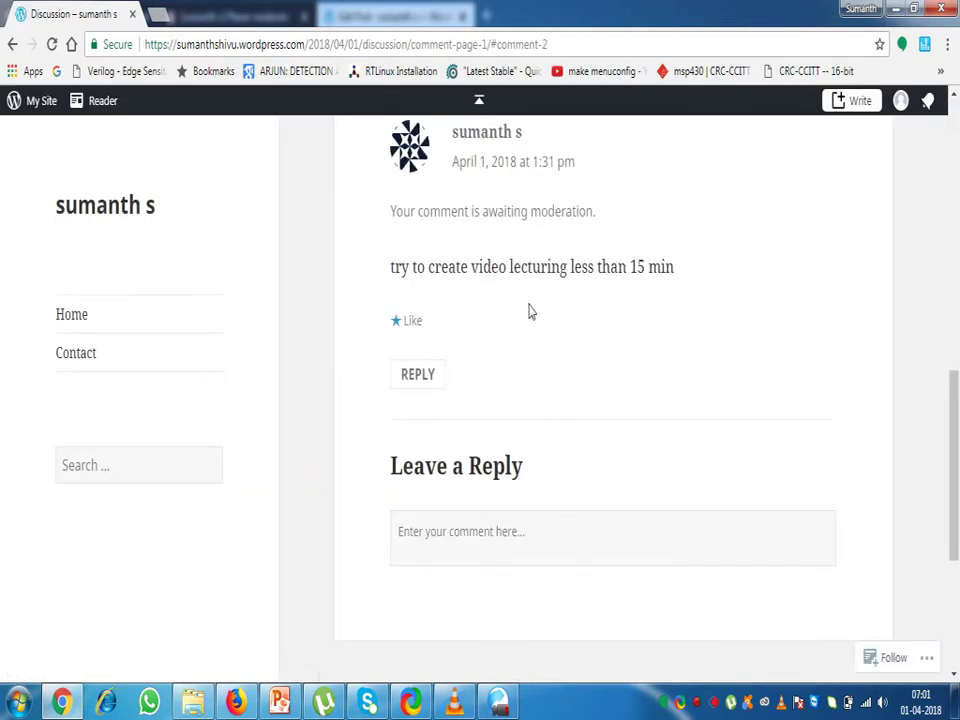
scroll(664, 433, up, 2)
scroll(630, 422, up, 6)
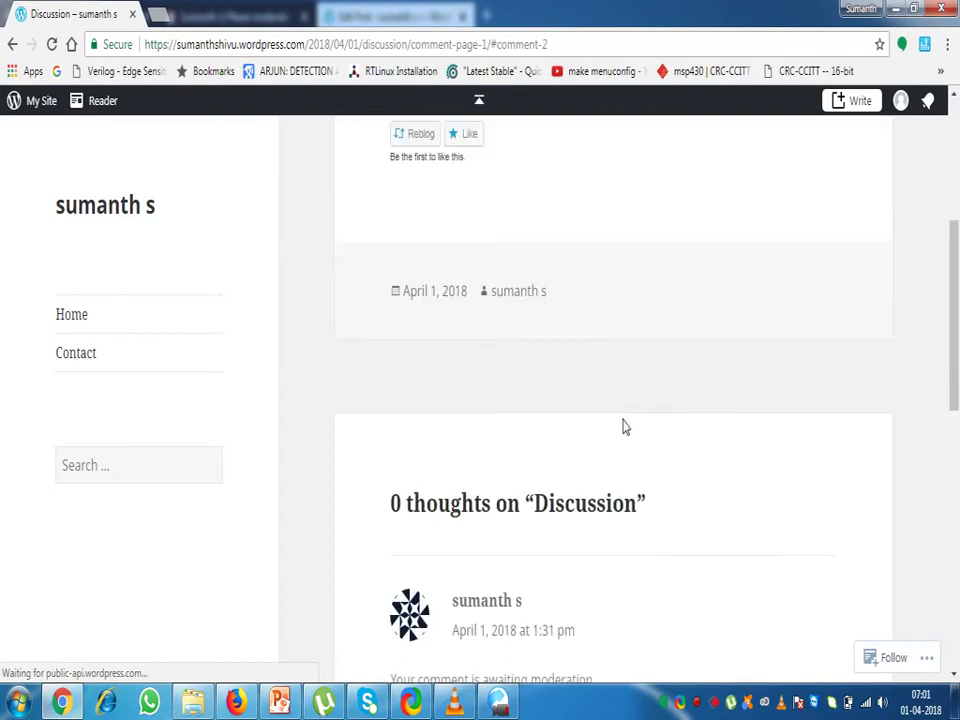
scroll(524, 400, down, 1)
scroll(527, 404, down, 2)
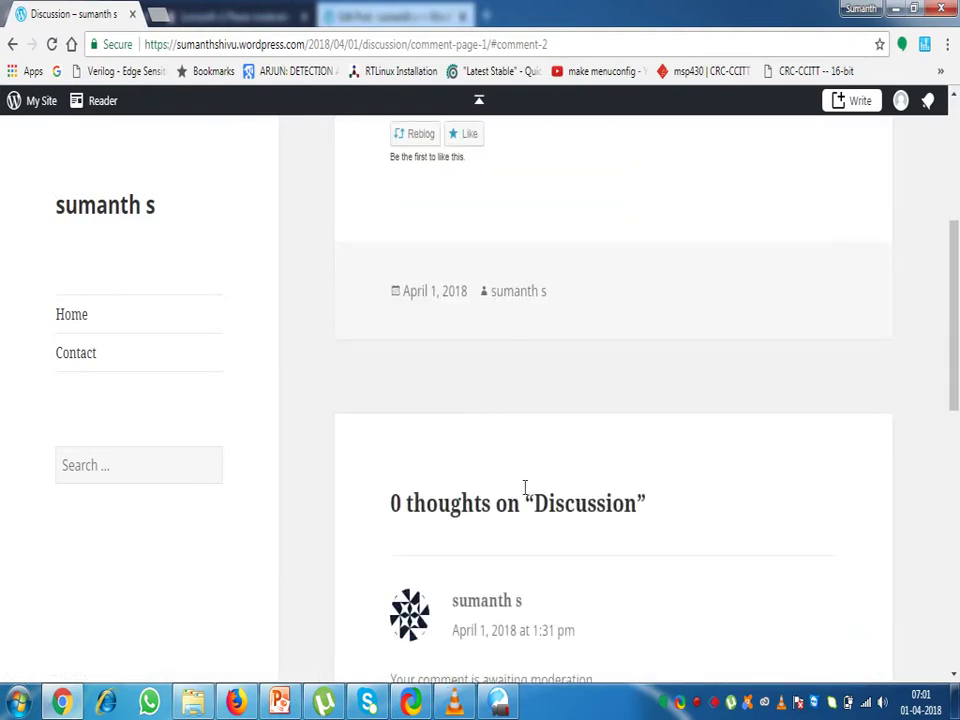
scroll(525, 490, down, 1)
scroll(540, 566, down, 5)
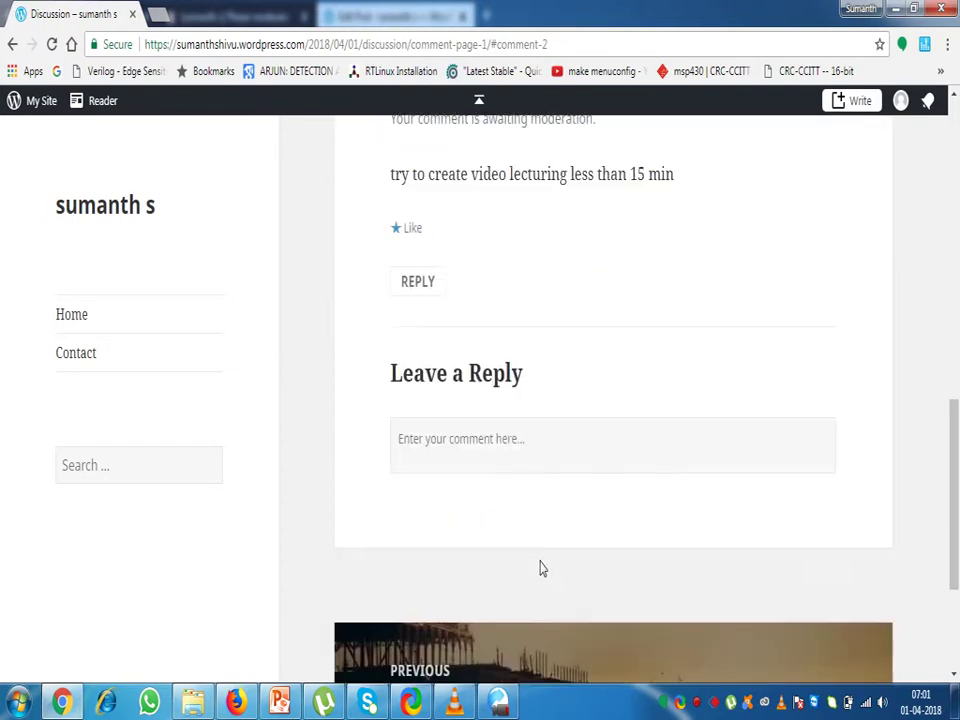
scroll(540, 568, up, 4)
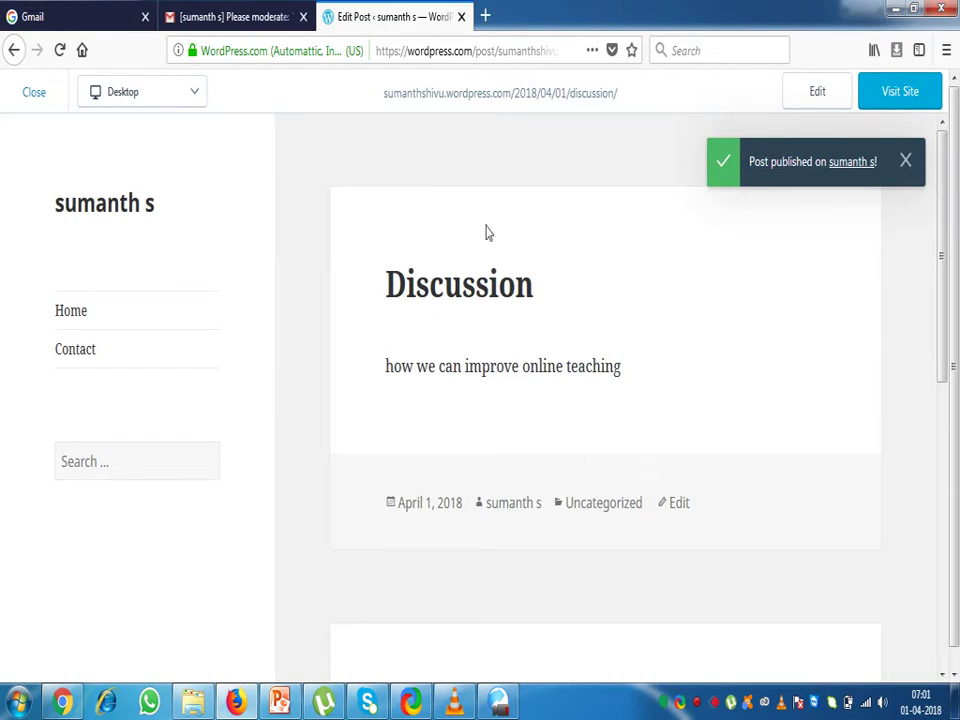
Reload the post preview, then reopen the Discussion post for editing from the Blog Posts list
click(60, 50)
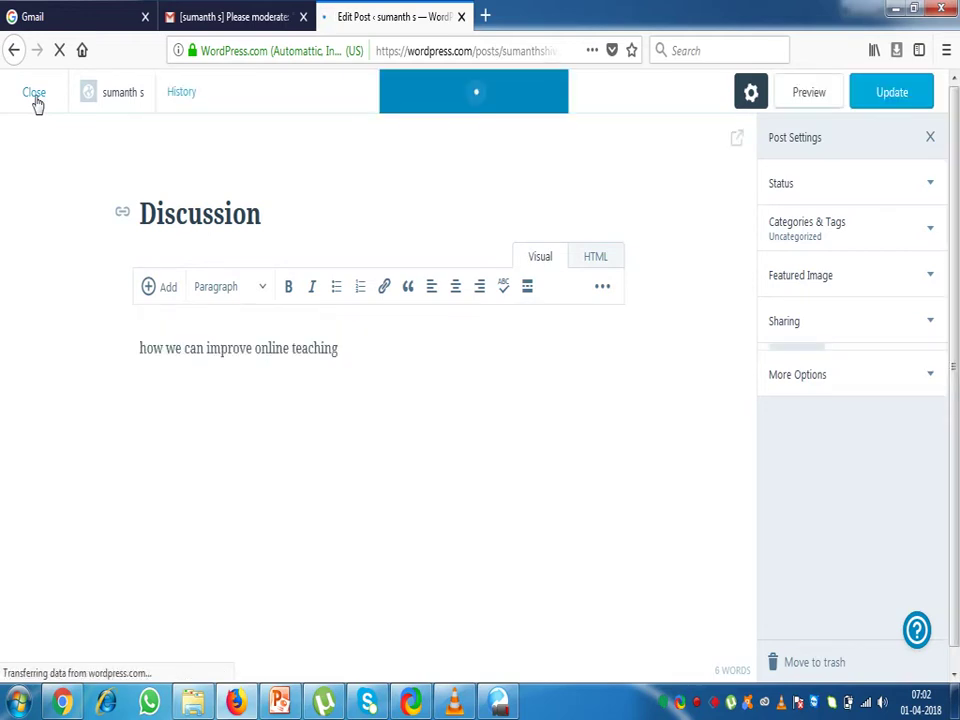
click(32, 100)
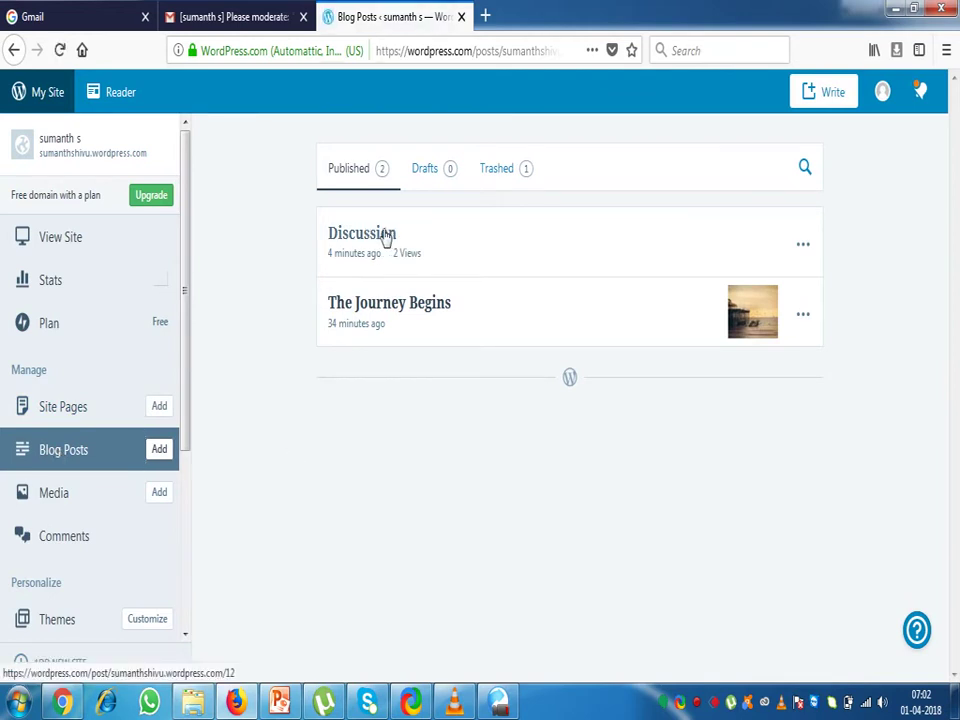
click(377, 243)
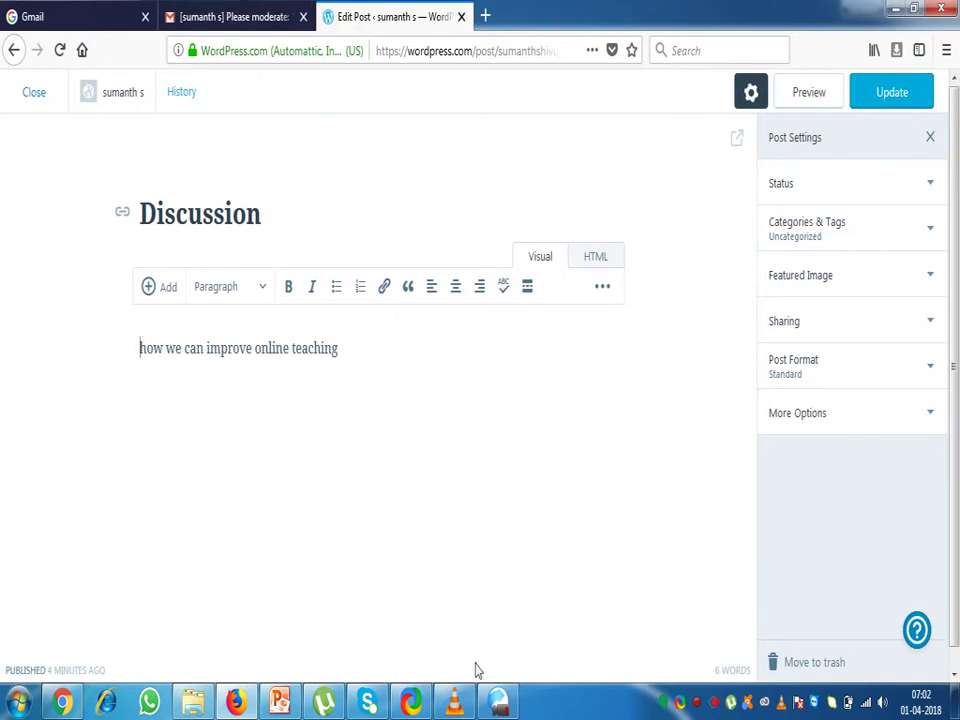
click(237, 22)
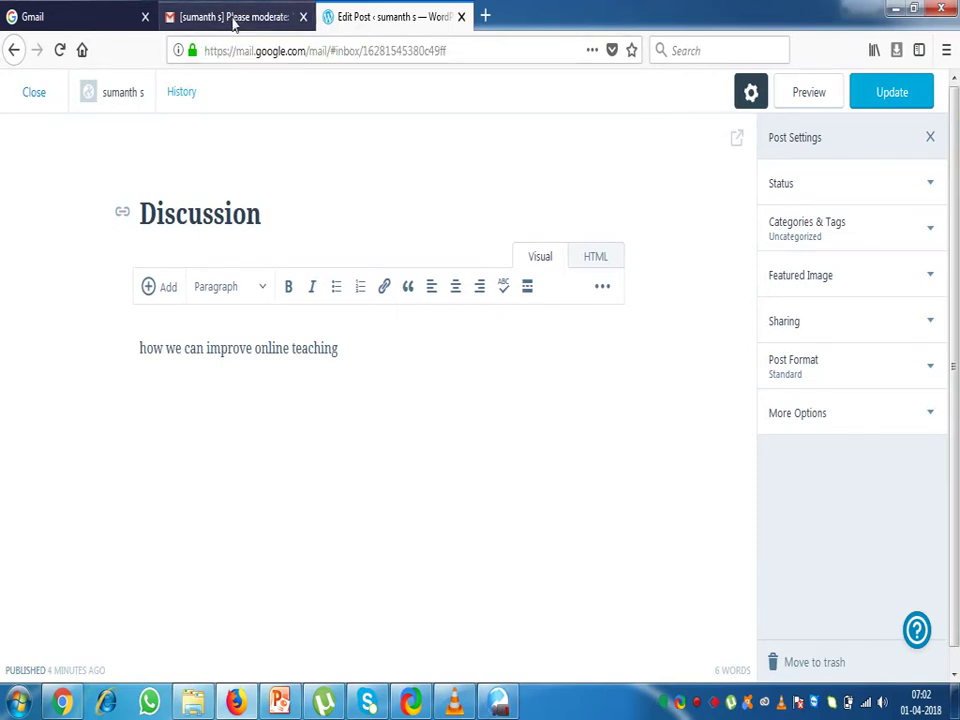
Open the 'Please moderate: Discussion' email in Gmail and follow its approve link
click(169, 149)
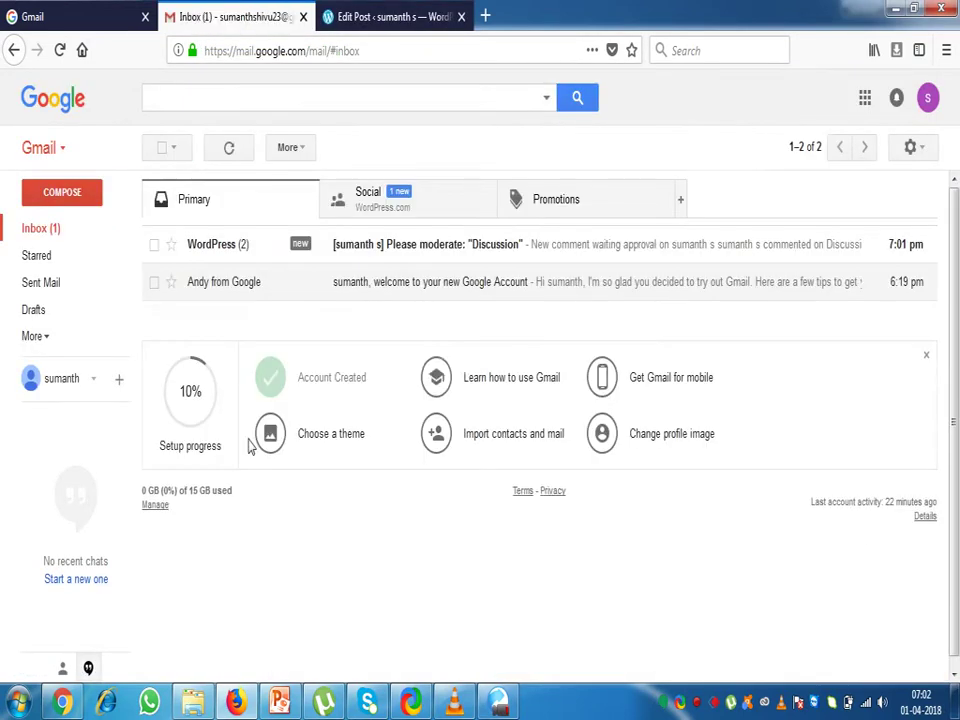
click(392, 252)
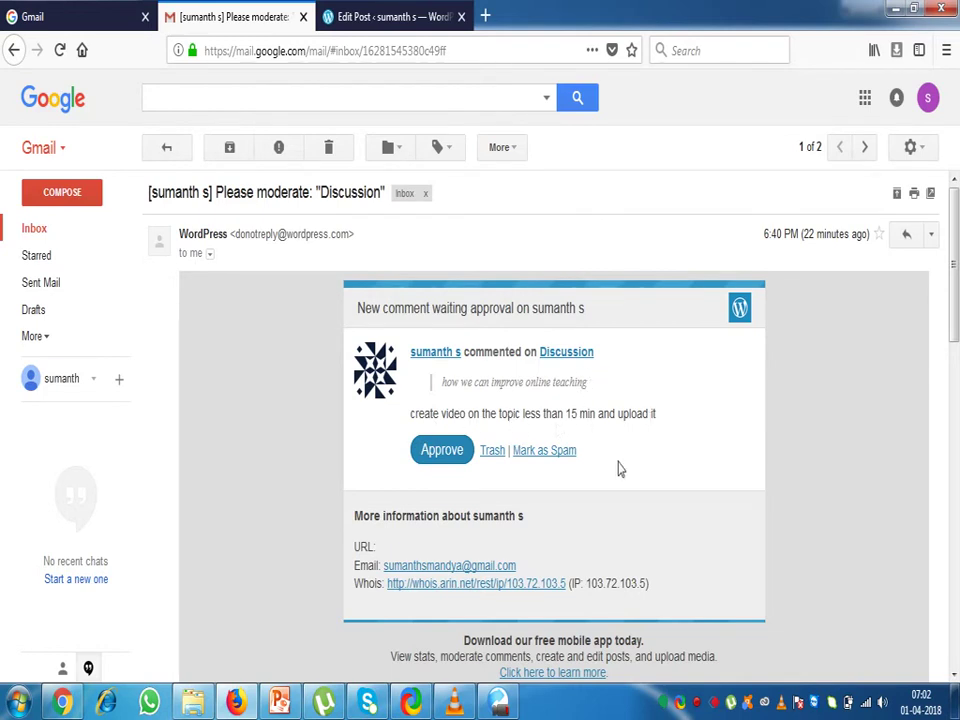
click(442, 451)
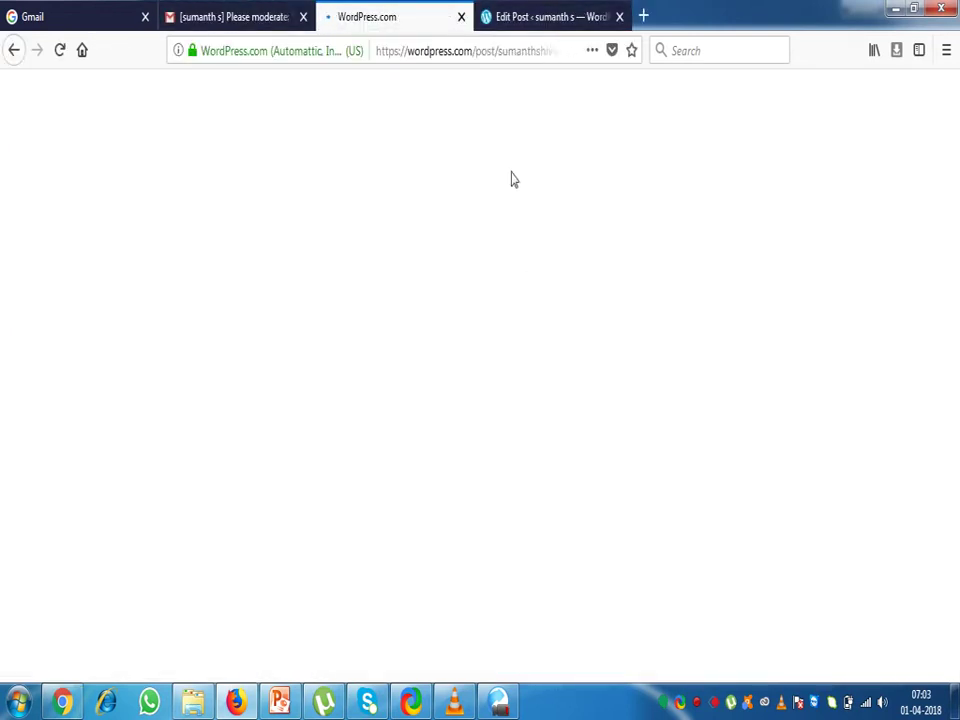
Check the comment page and Discussion editor, then show Gmail's Social inbox category
key(ctrl+Tab)
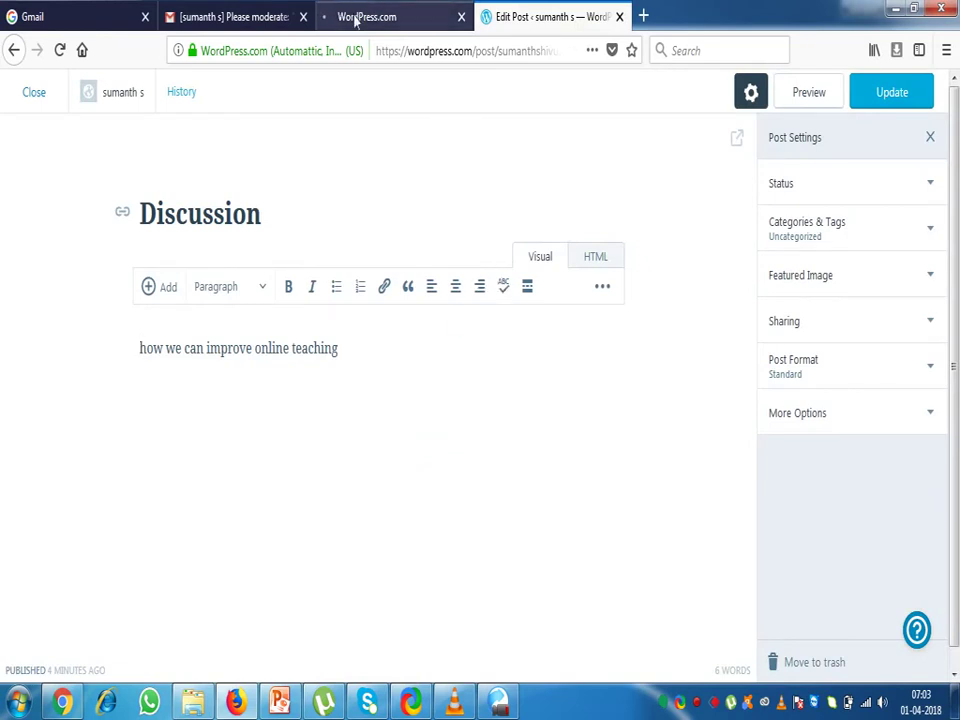
click(360, 17)
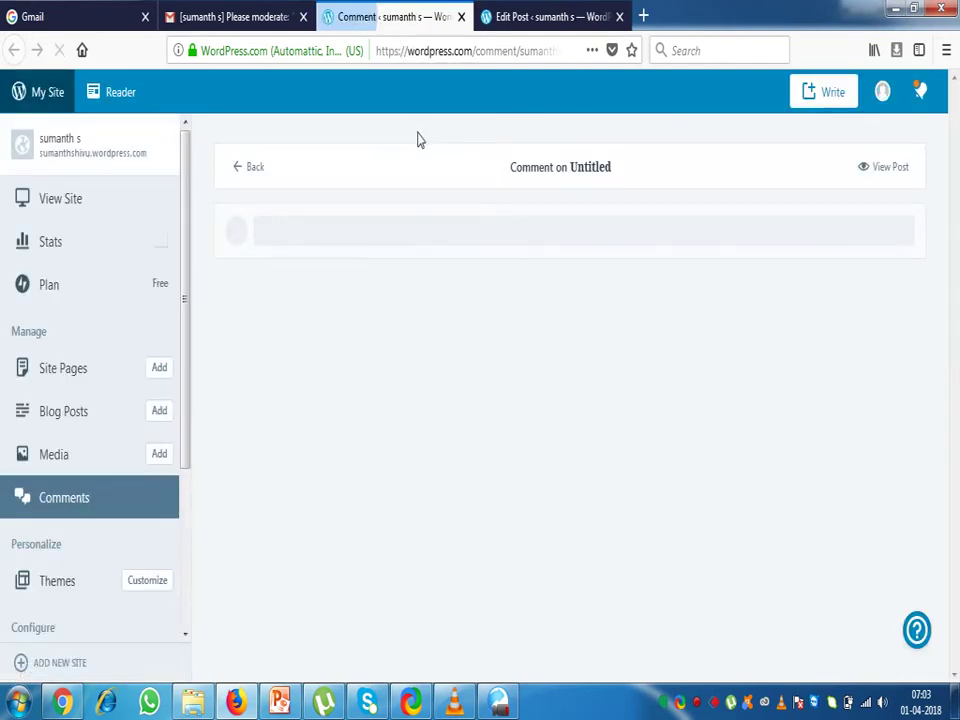
click(540, 17)
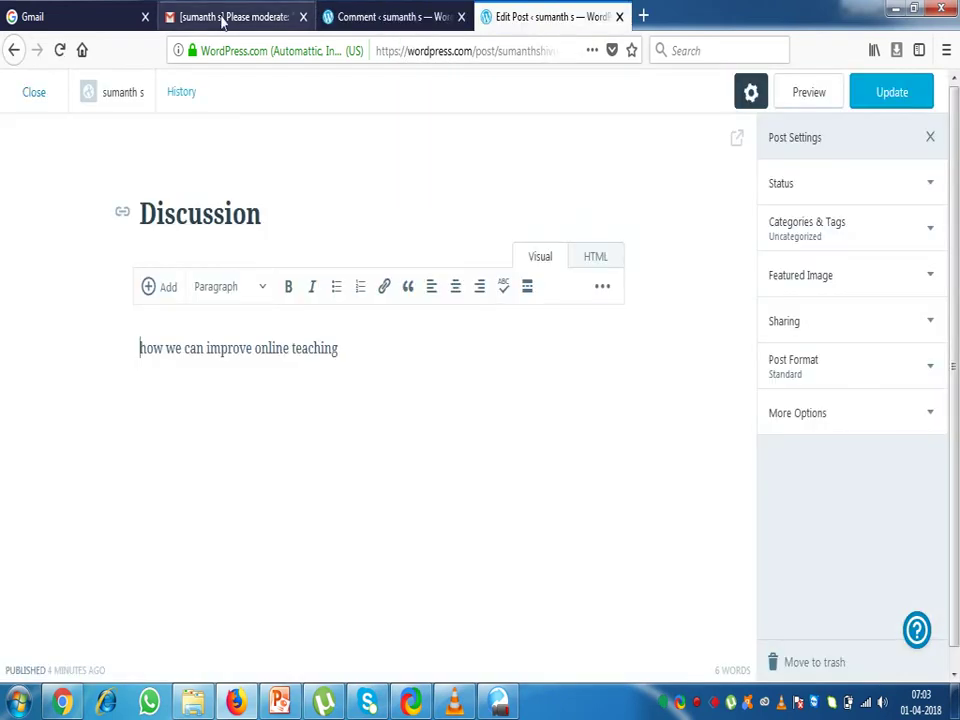
click(224, 17)
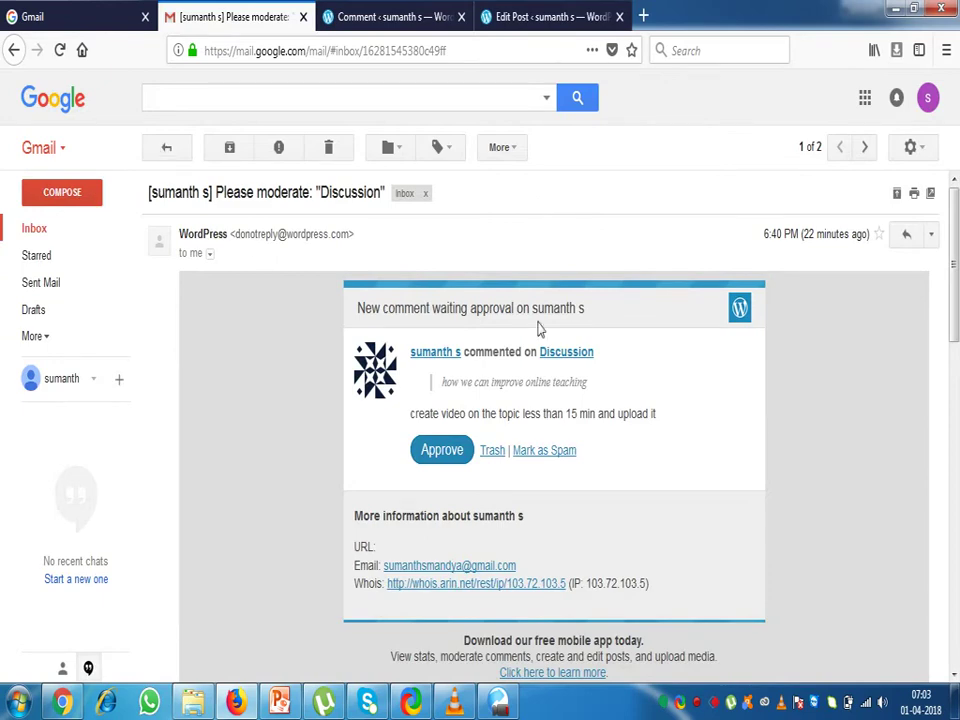
key(alt+Left)
click(368, 202)
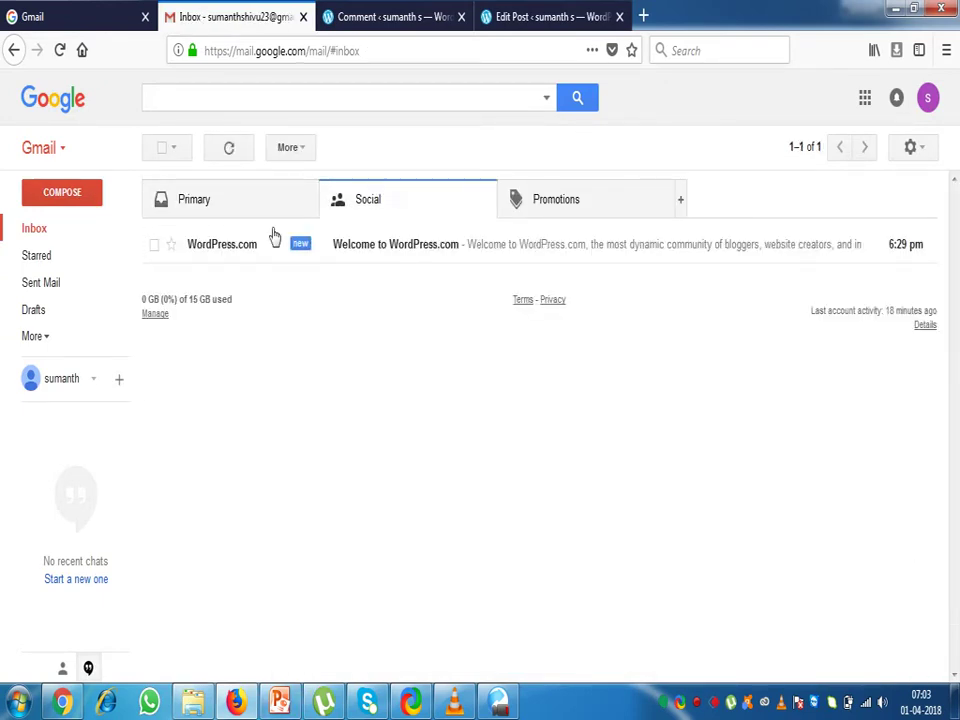
Return to WordPress's Blog Posts list showing Discussion published with 2 views
click(547, 17)
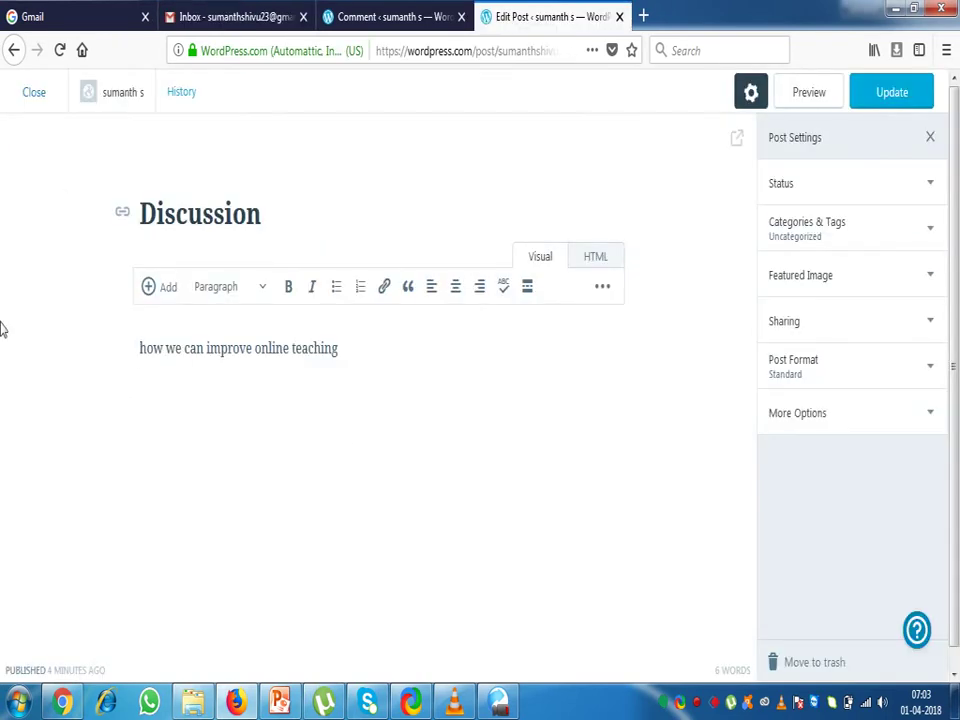
click(15, 52)
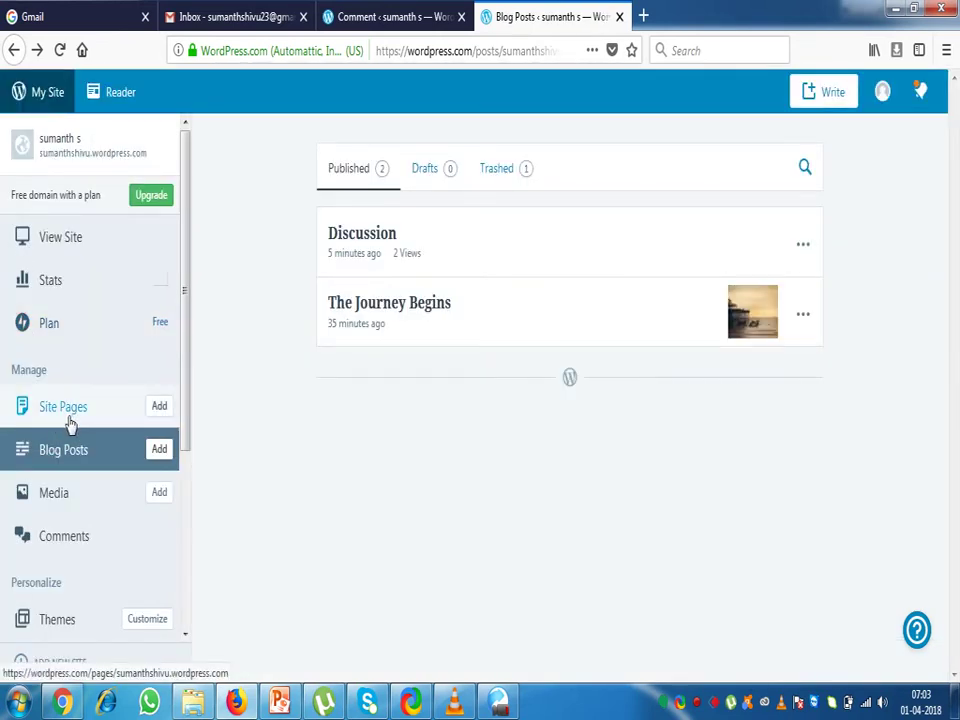
click(62, 703)
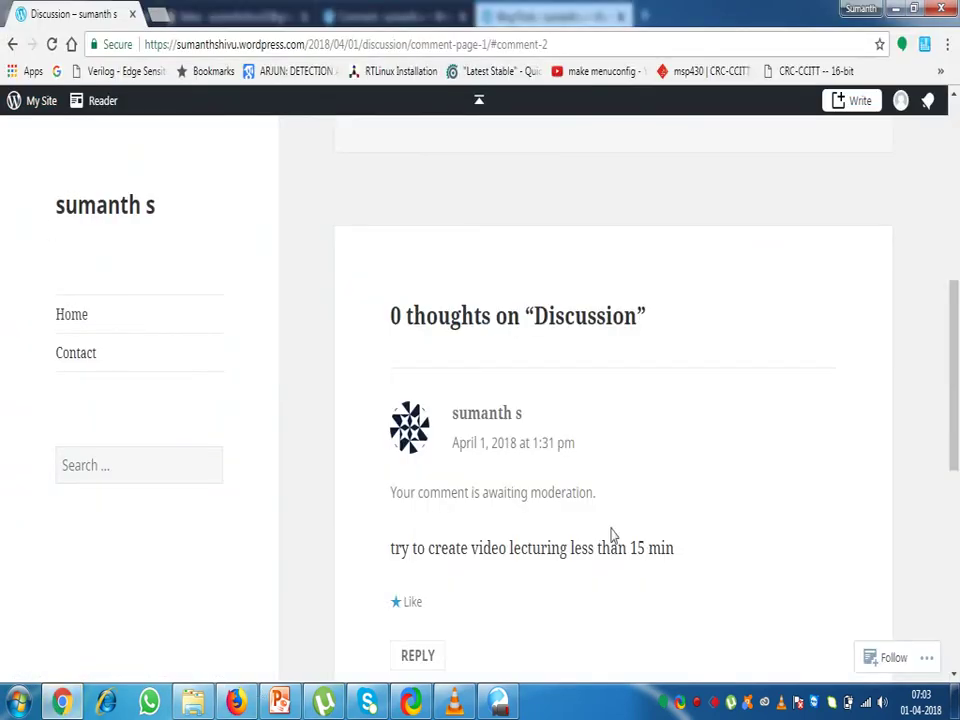
scroll(611, 533, down, 3)
scroll(611, 530, up, 3)
scroll(484, 489, up, 5)
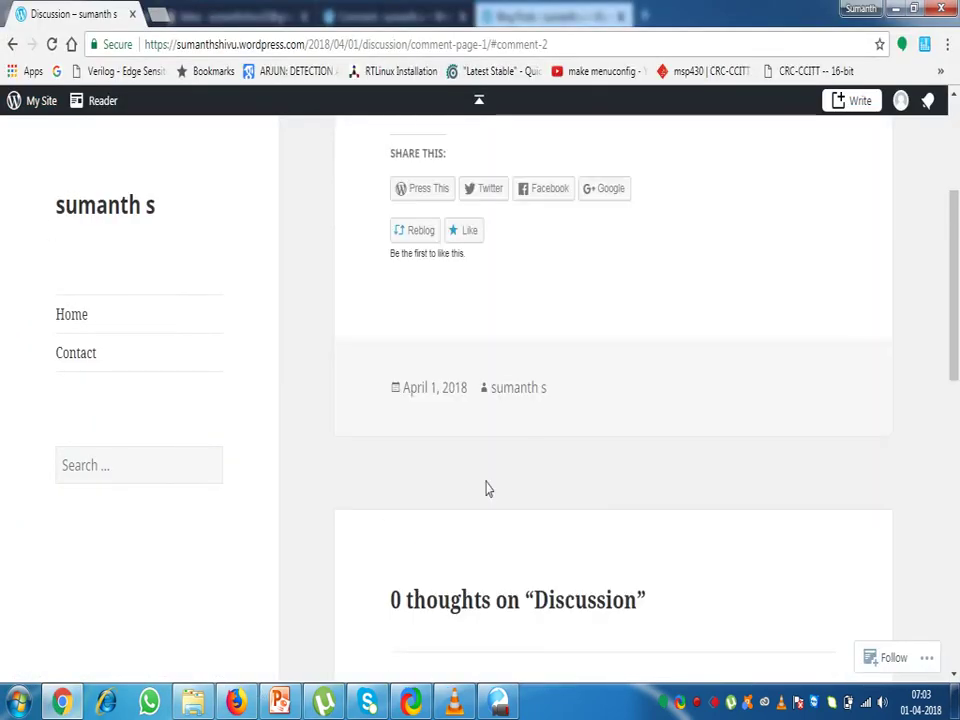
scroll(510, 449, down, 5)
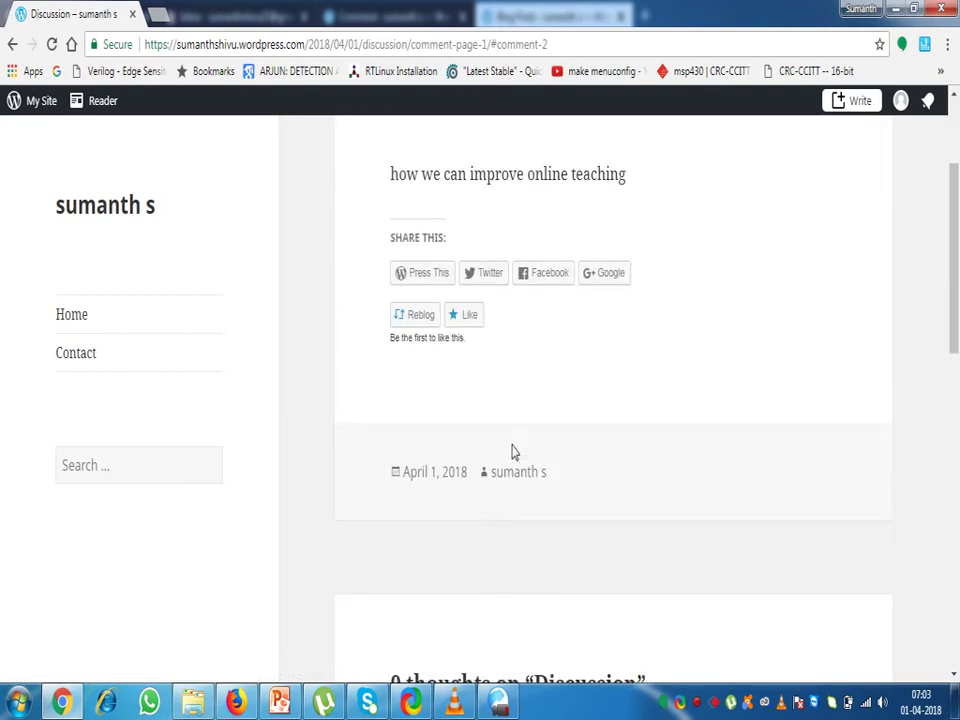
scroll(507, 448, down, 3)
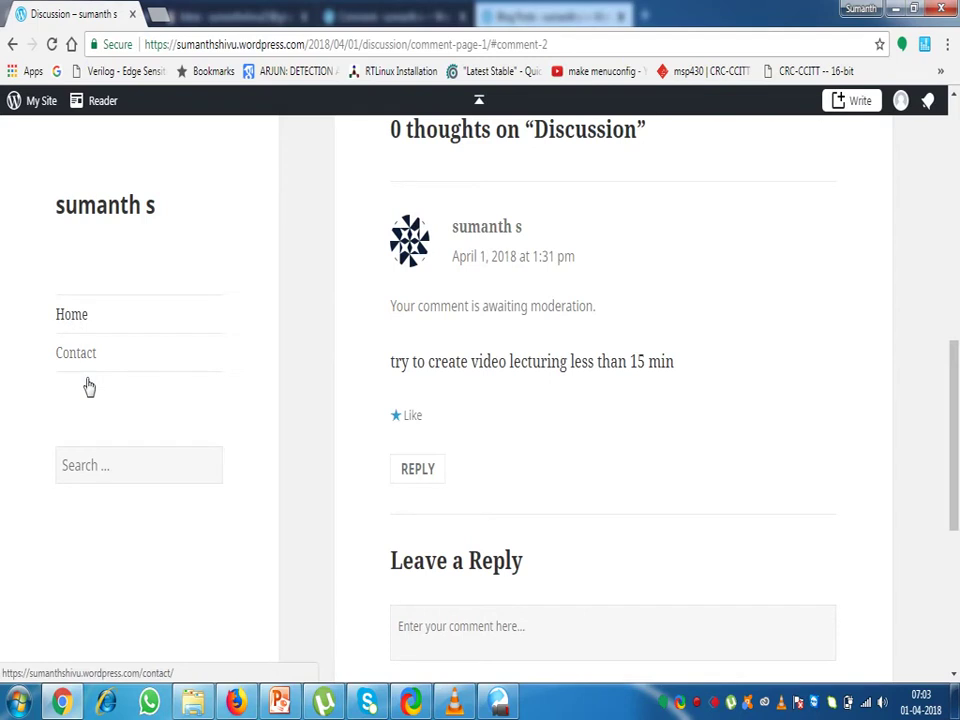
click(235, 703)
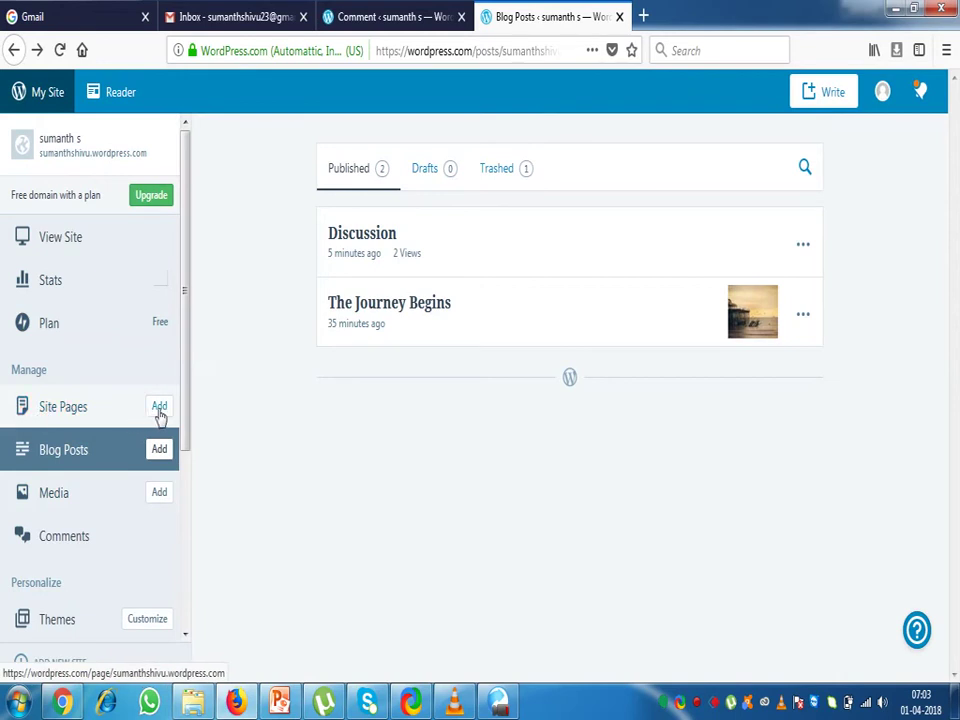
Add a new site page titled 'Microcontroller' and publish it
click(158, 412)
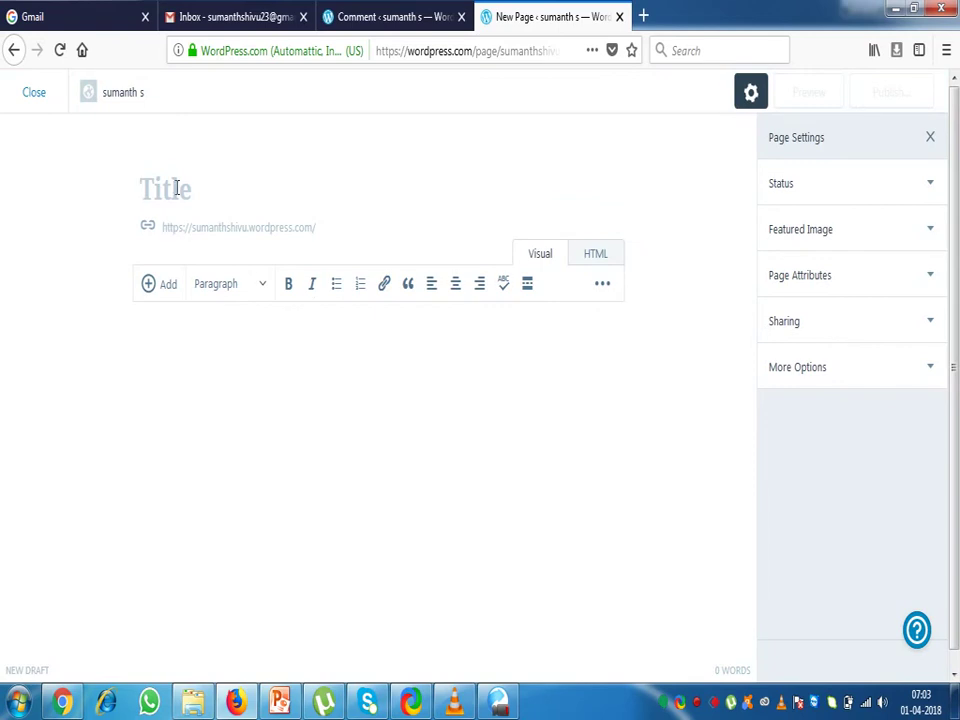
text(M)
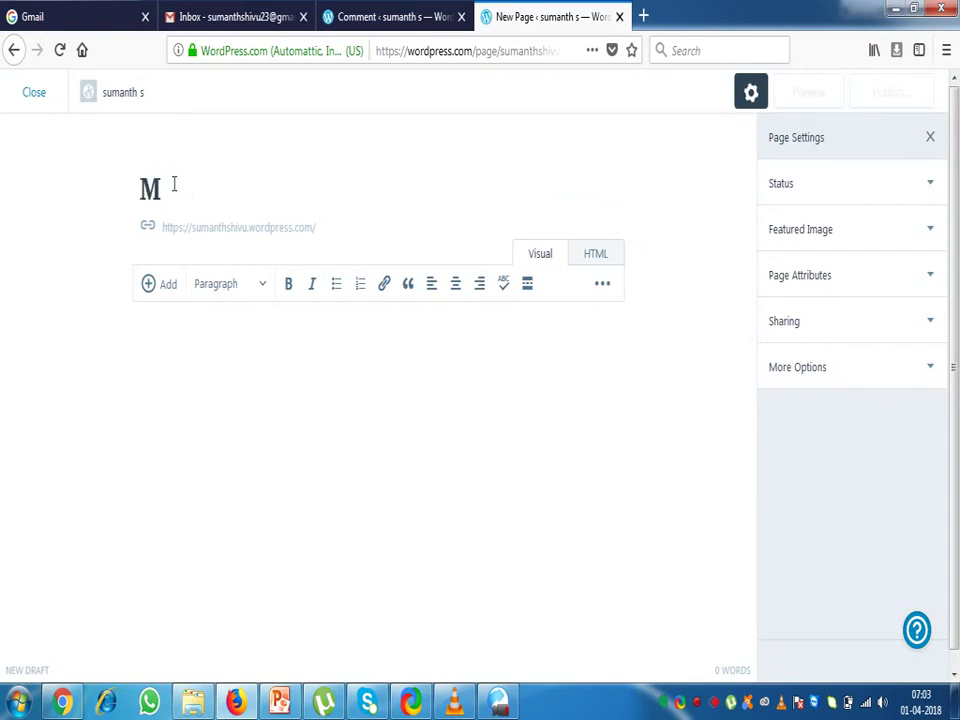
text(icrocon)
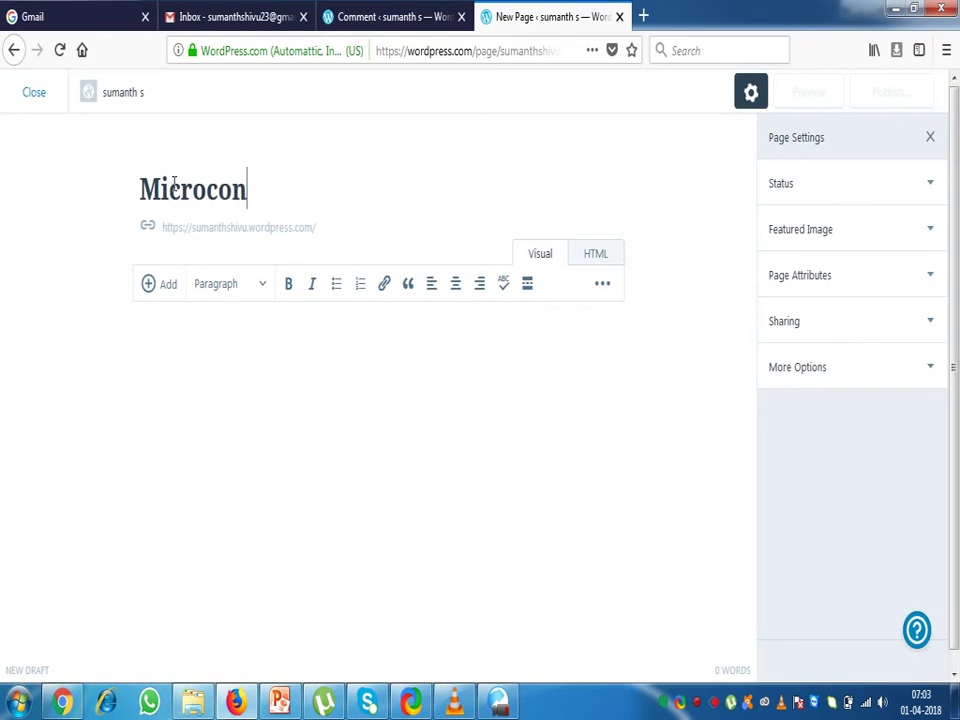
text(troller)
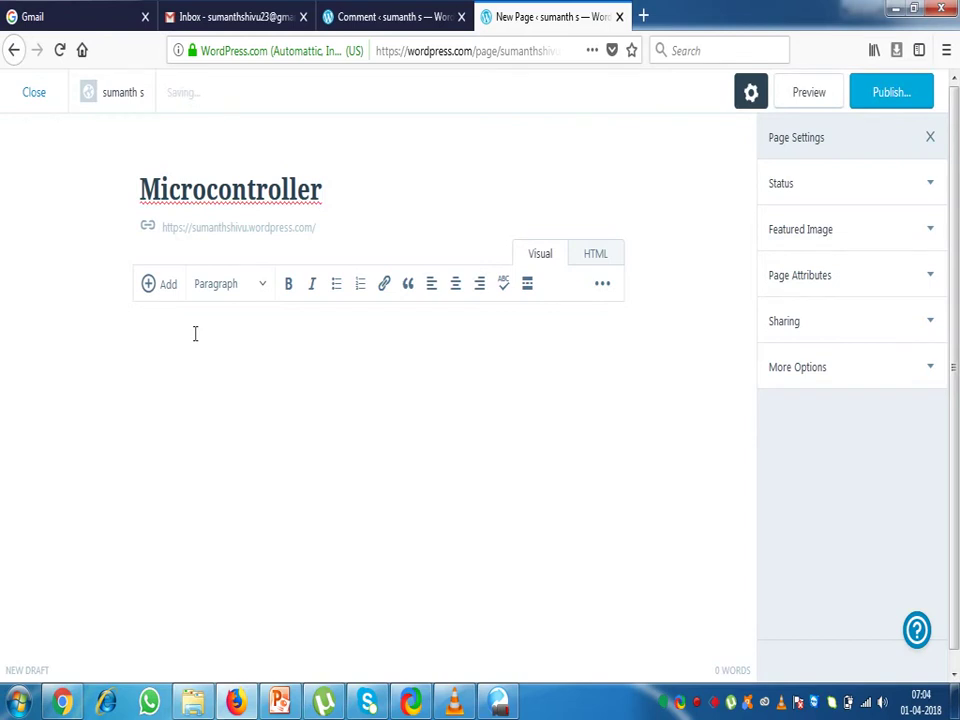
click(885, 102)
click(894, 96)
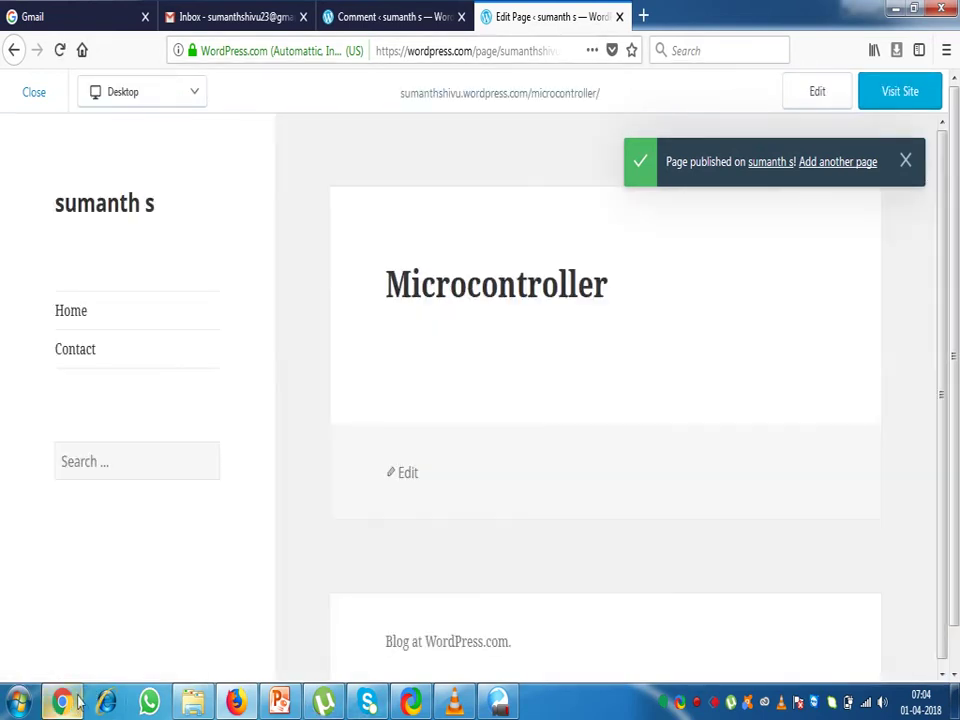
click(64, 702)
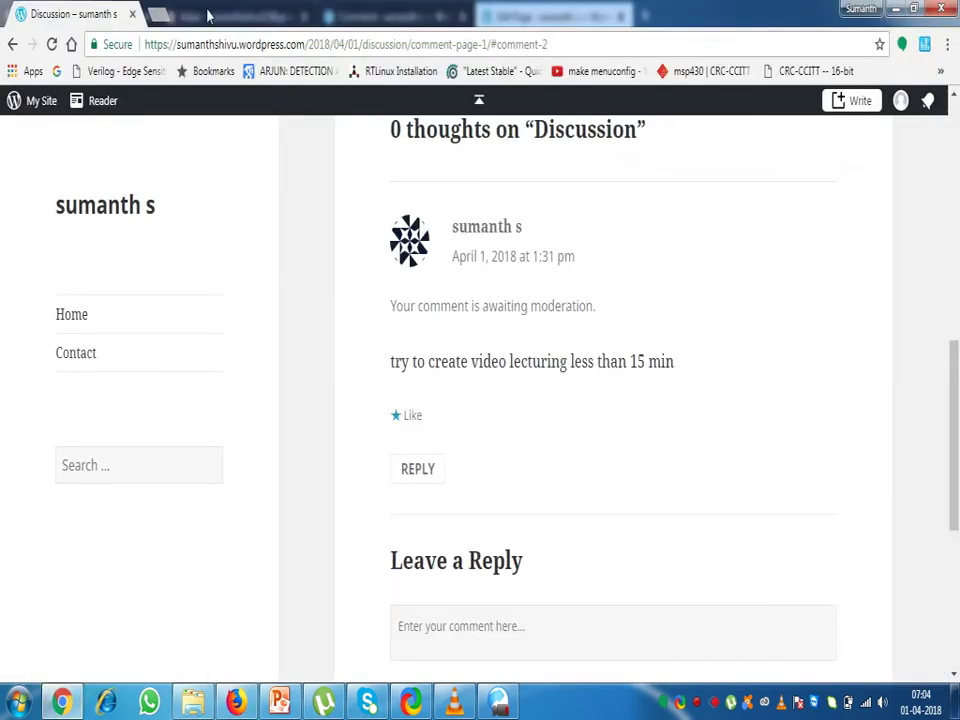
Reload the live Discussion post to confirm its comment awaits moderation, then return to Blog Posts
click(53, 45)
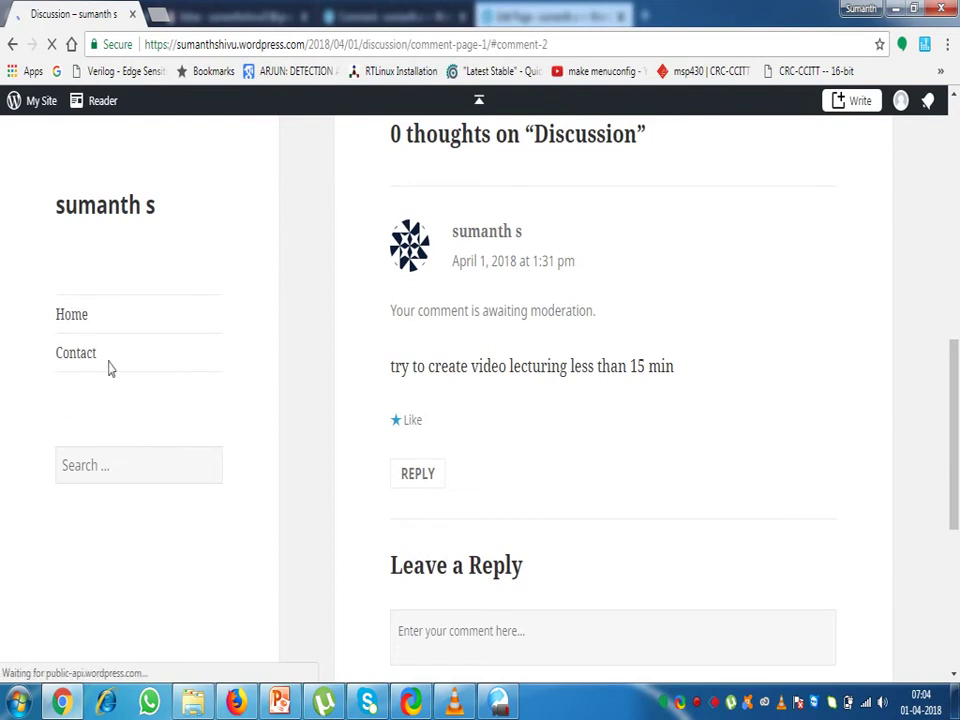
click(235, 703)
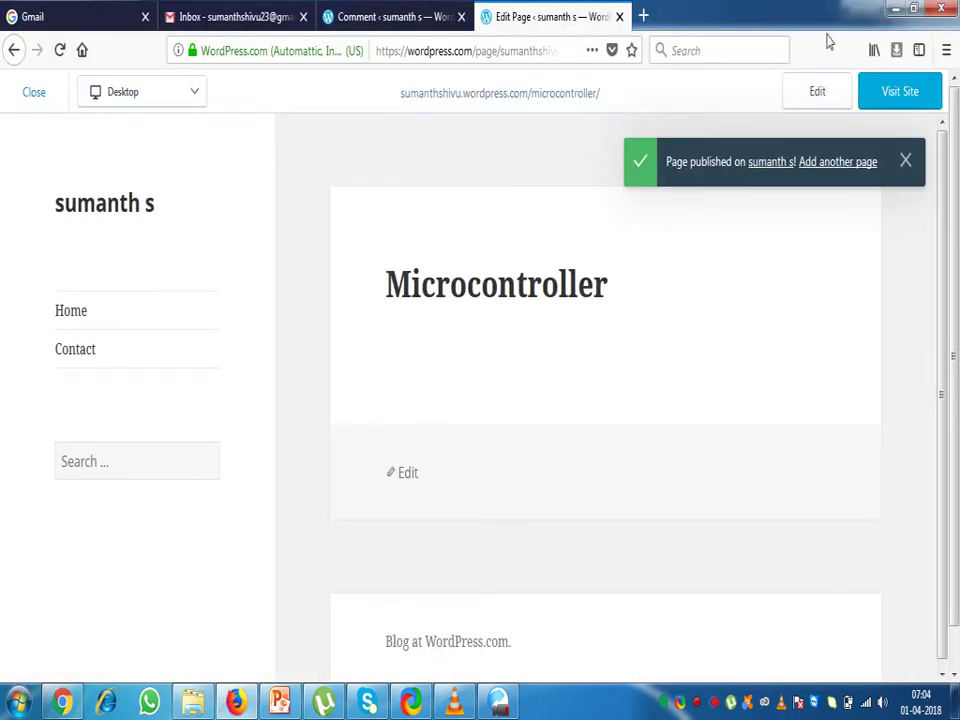
click(36, 98)
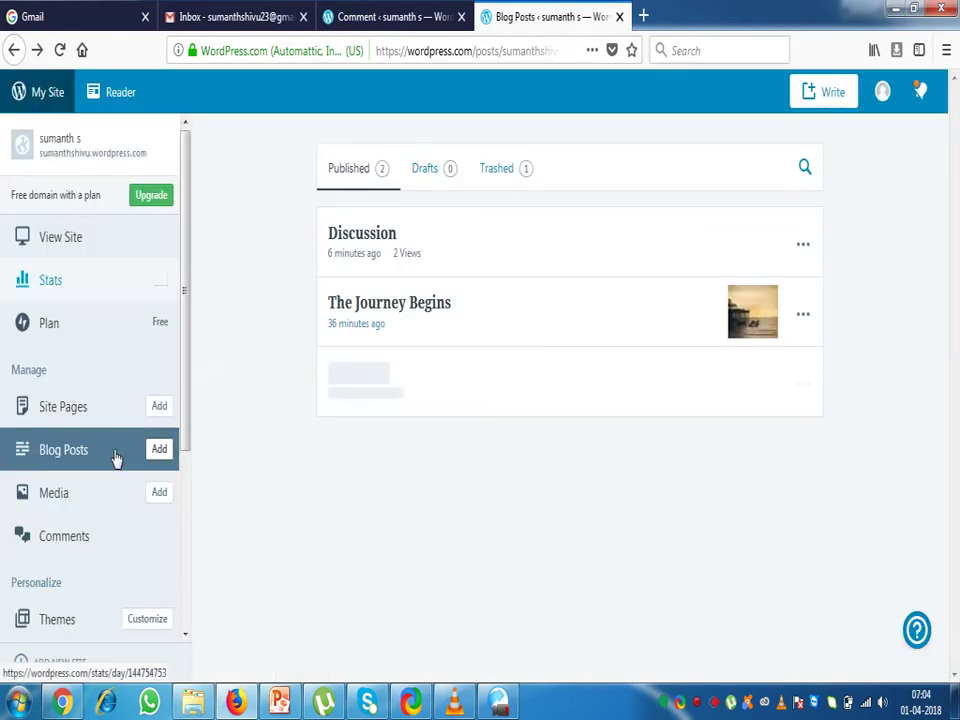
Launch the site Customizer from the Themes entry and show its Menus section with the Primary menu
drag(185, 437, 178, 540)
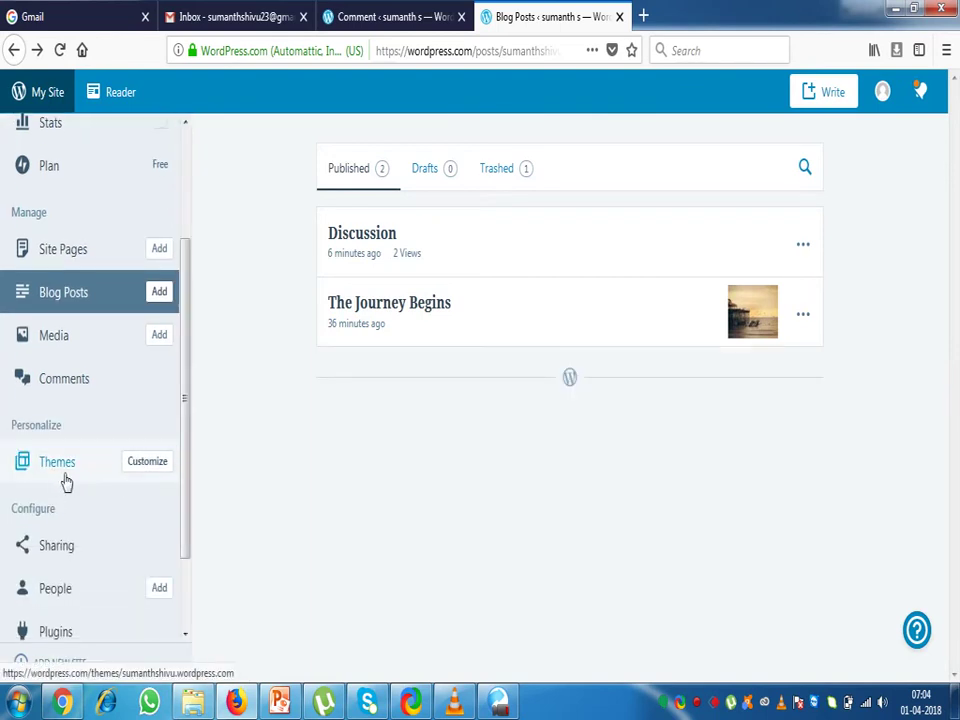
click(151, 470)
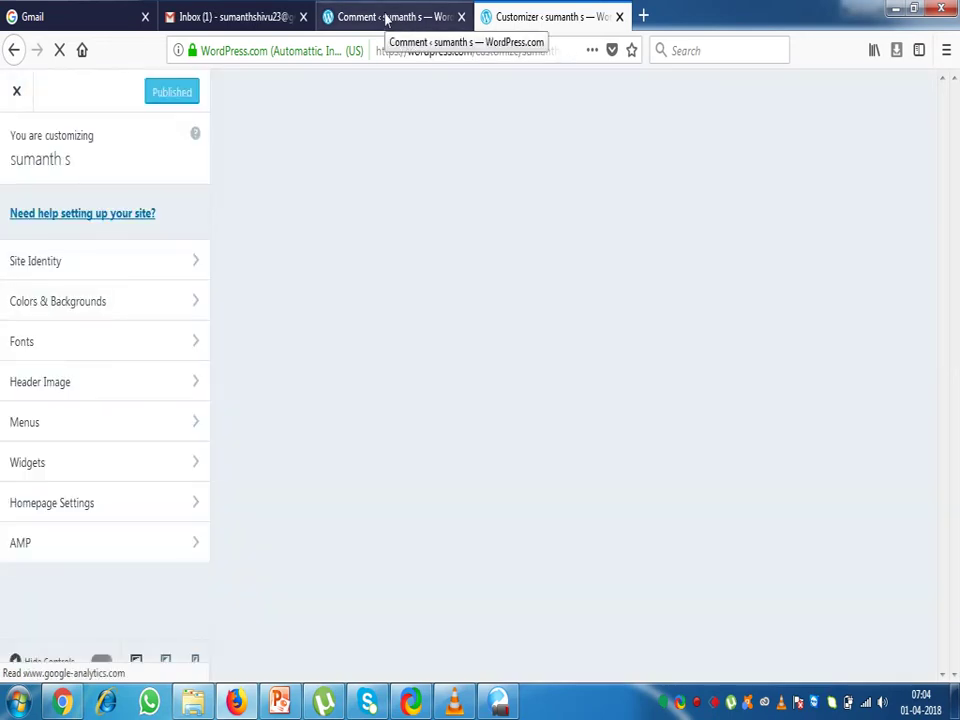
click(32, 428)
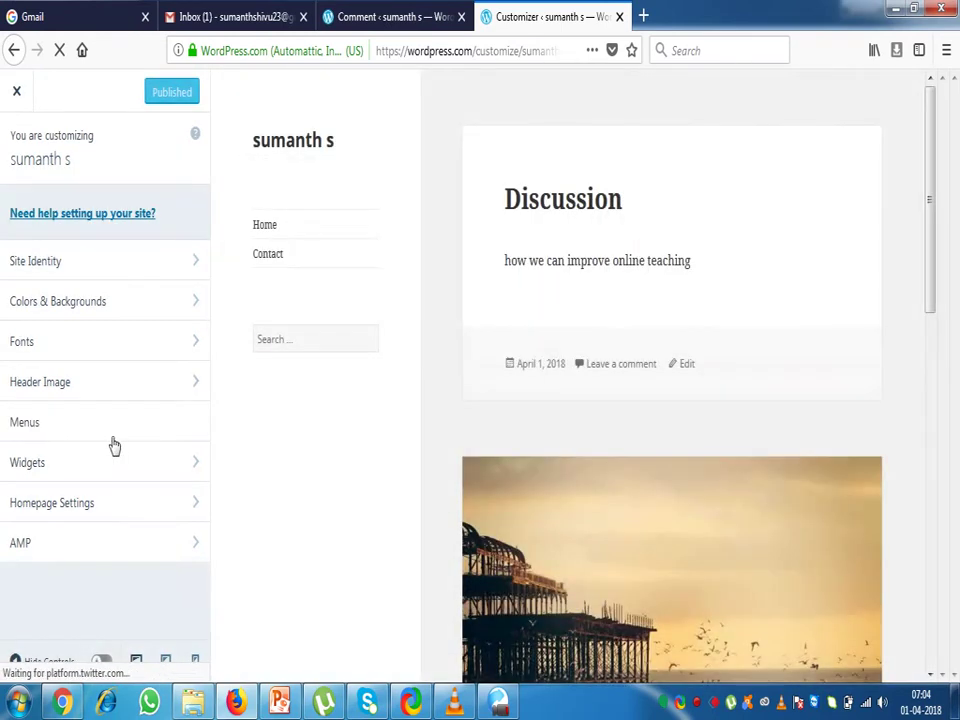
click(30, 426)
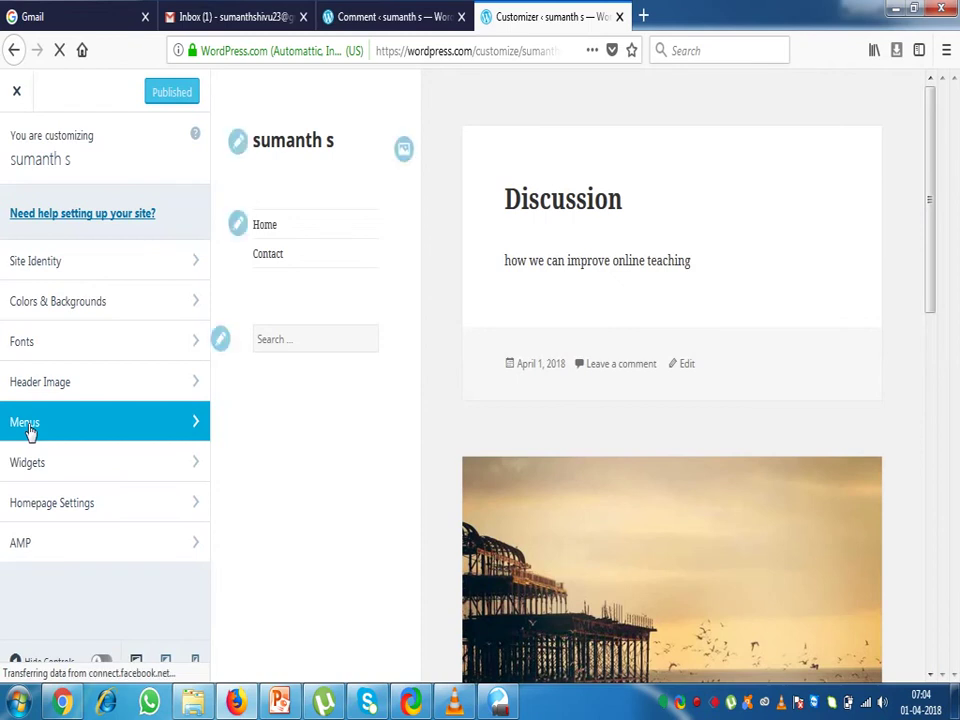